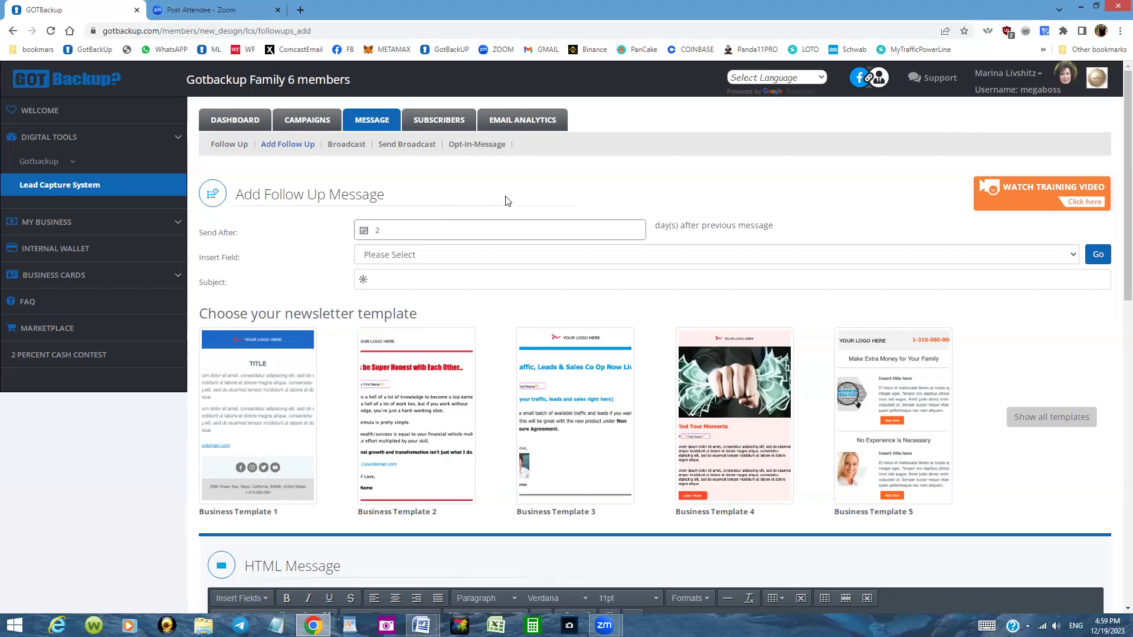
Put the cursor in the Subject field and bring up the Word document 'Взрыв мощи в твоем смартфоне'.
left_click(396, 278)
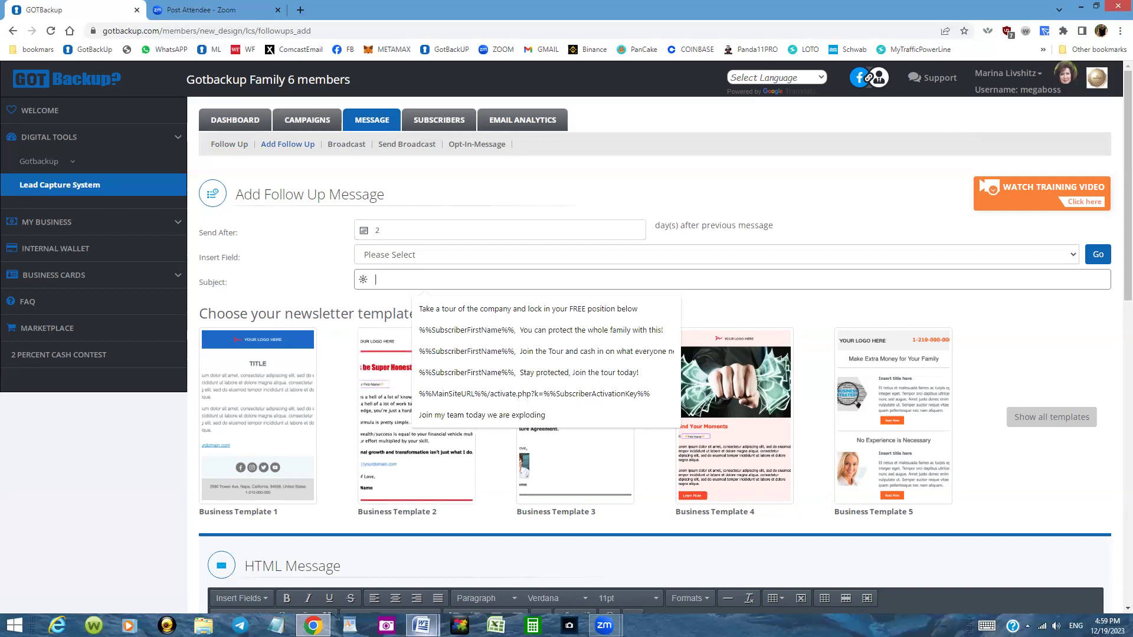
mouse_move(422, 625)
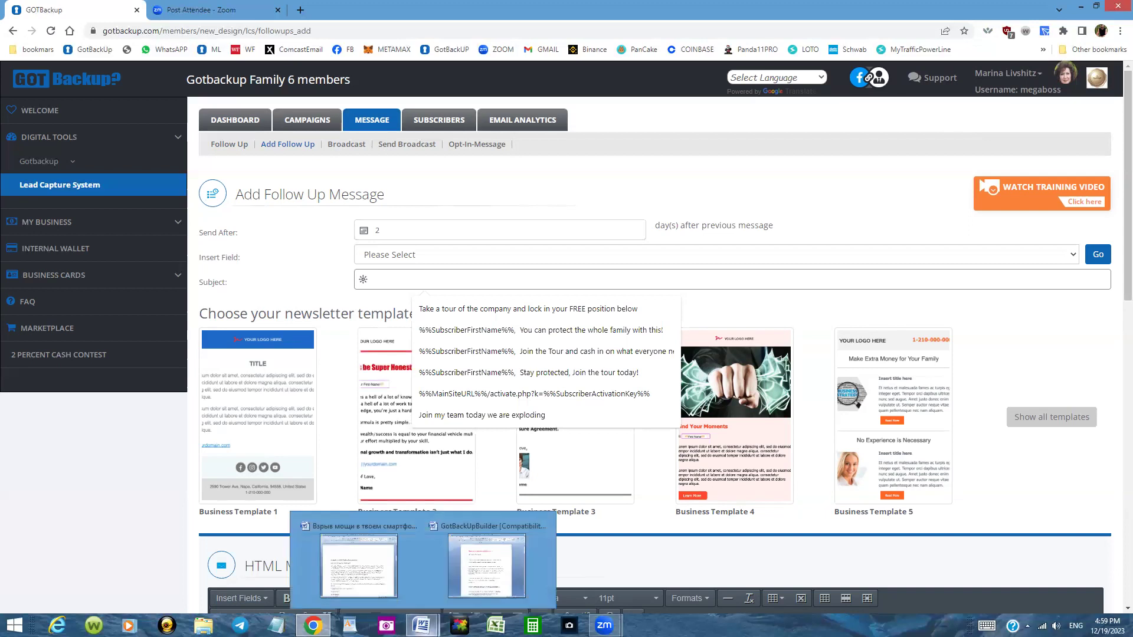
left_click(372, 557)
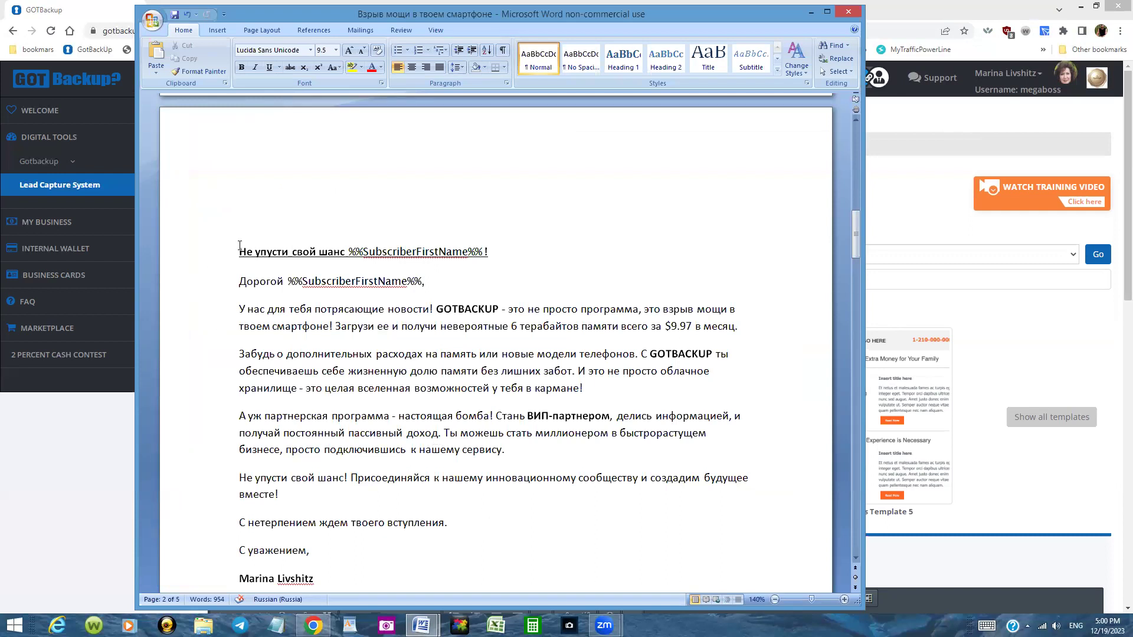
Copy the Word subject line 'Не упусти свой шанс %%SubscriberFirstName%% !' and return to the Subject field.
left_click_drag(239, 248, 497, 271)
right_click(486, 267)
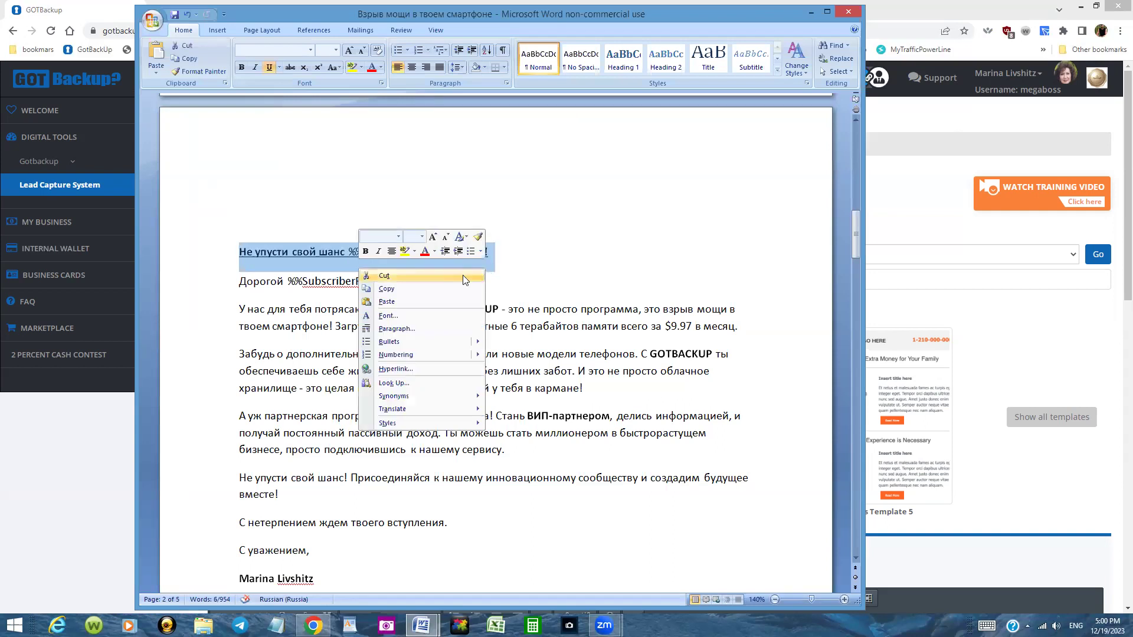
left_click(435, 288)
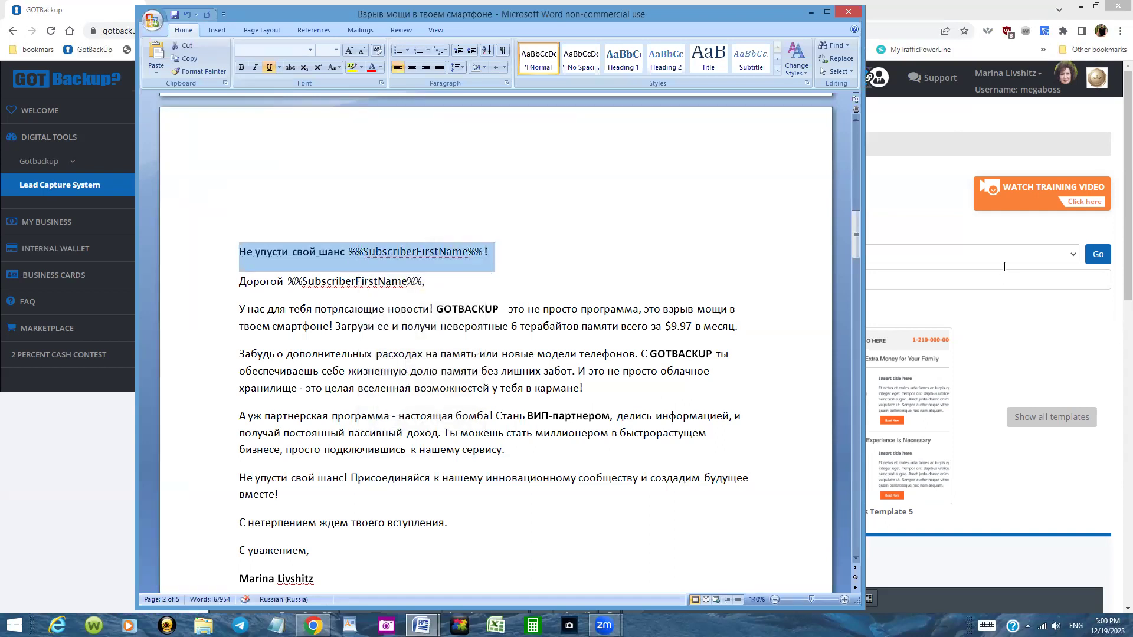
left_click(1019, 283)
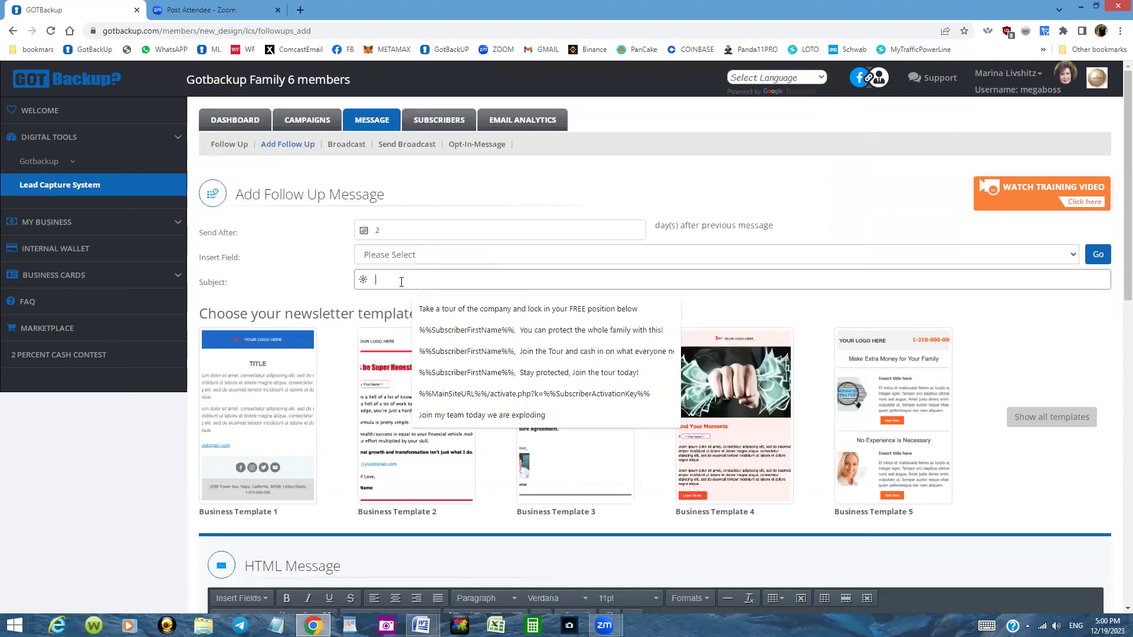
Paste 'Не упусти свой шанс %%SubscriberFirstName%% !' into the follow-up message's Subject.
key("ctrl+v")
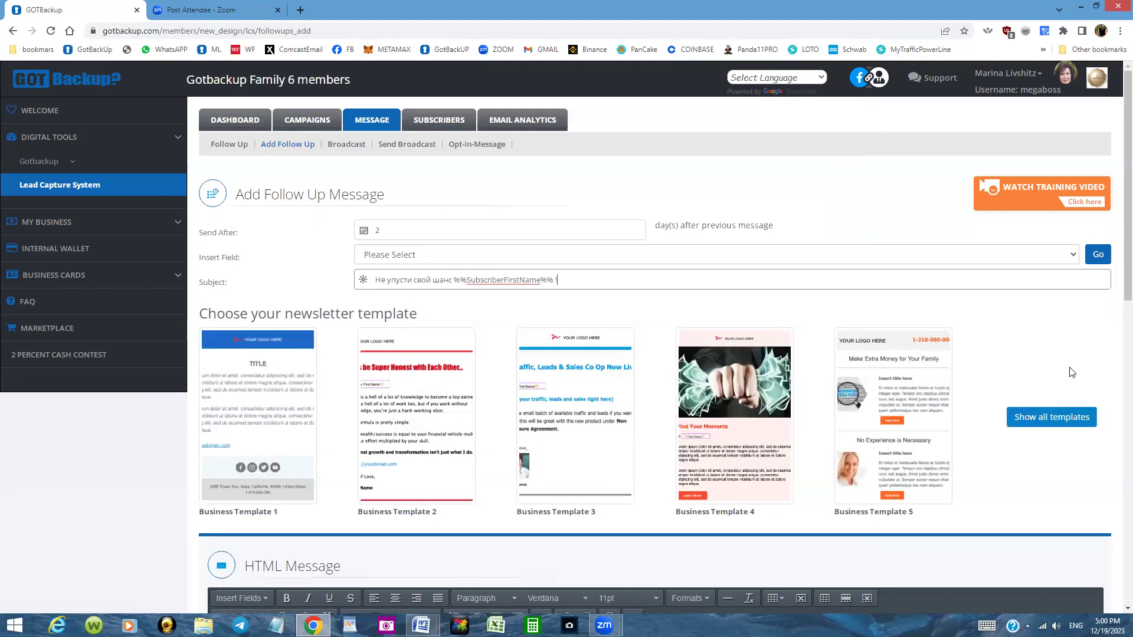
scroll(1077, 378, "down", 1)
scroll(1073, 371, "down", 1)
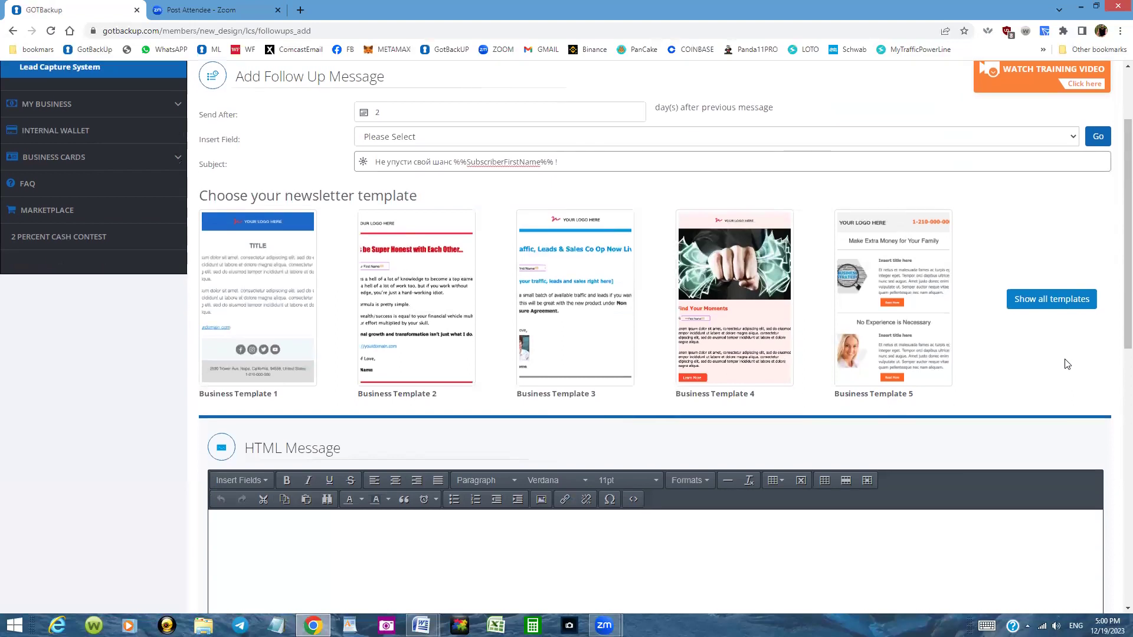
Apply the Gotbackup category template to the HTML message and select its YOUR CONTENT HERE heading.
left_click(1054, 303)
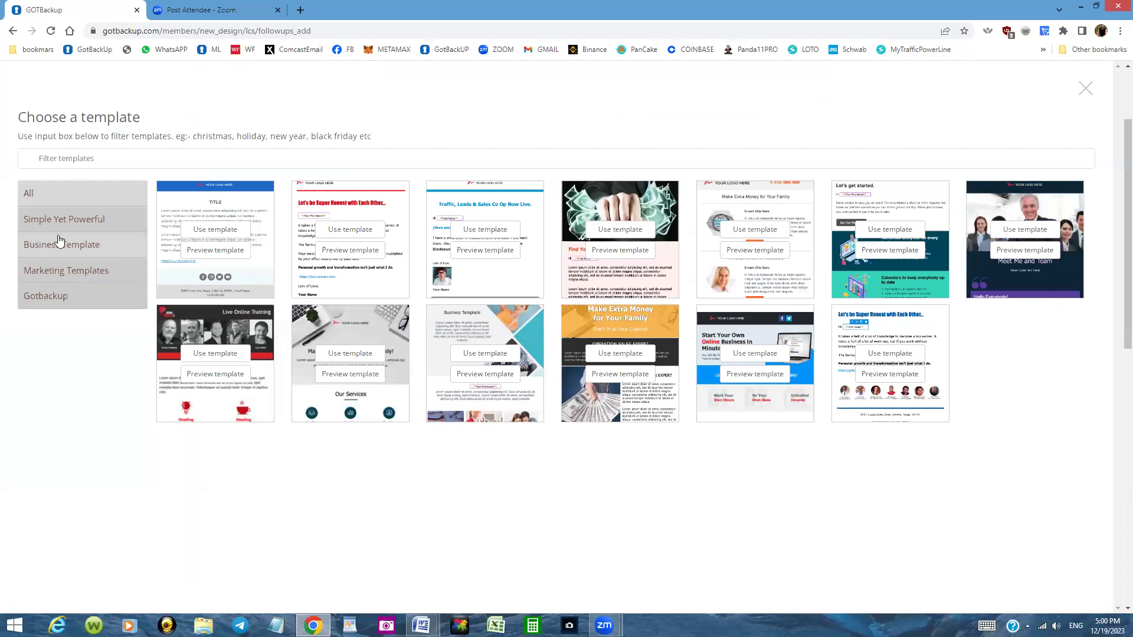
left_click(51, 295)
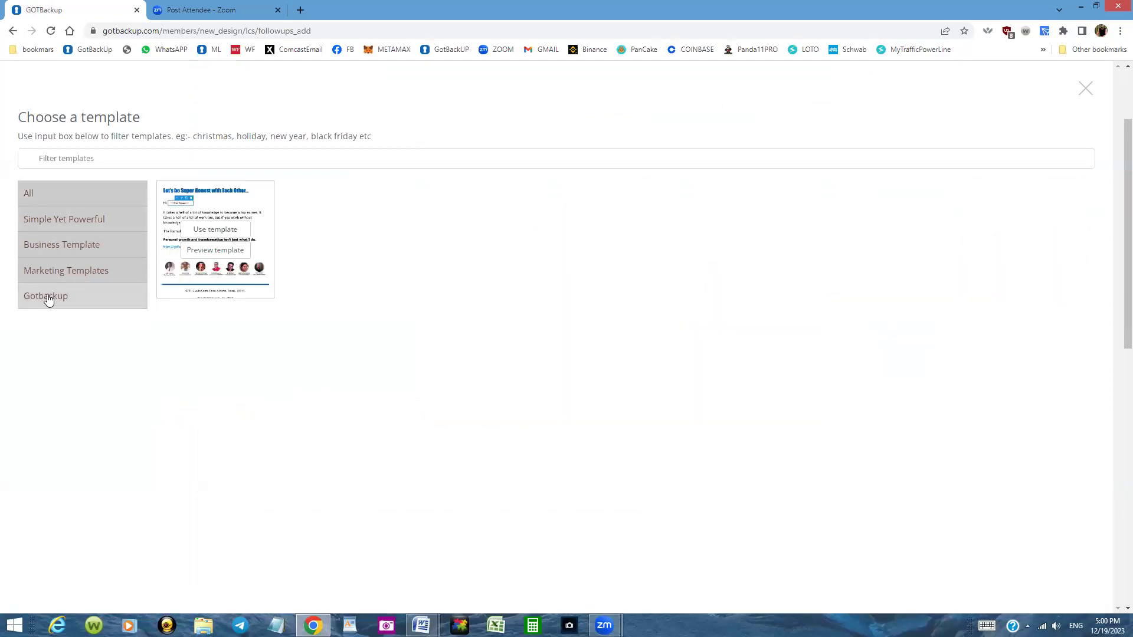
left_click(219, 233)
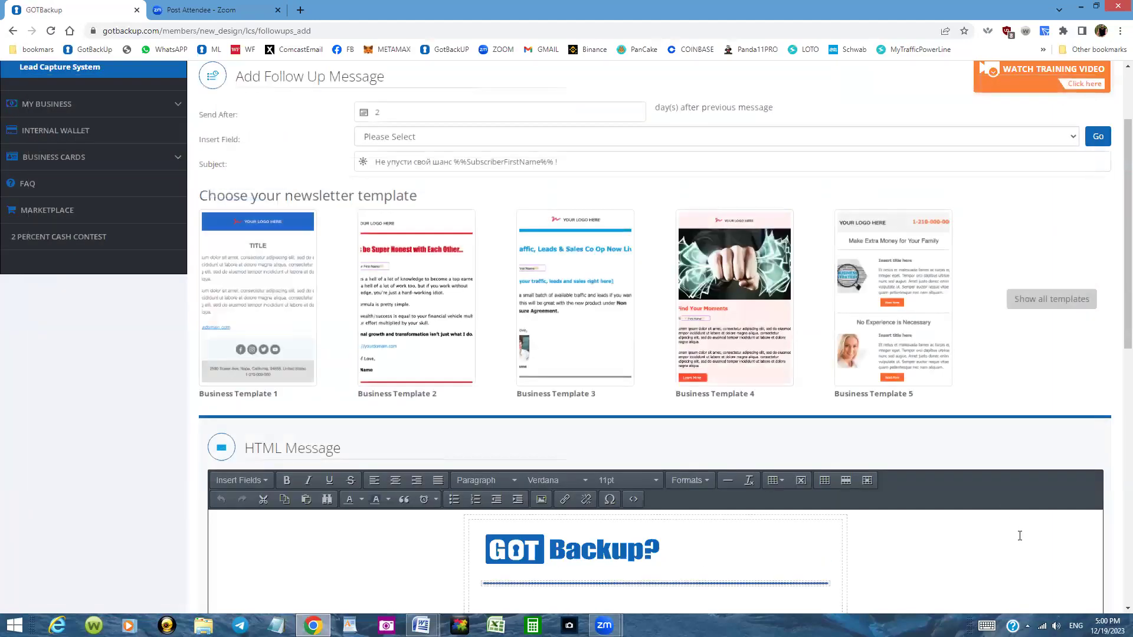
scroll(1020, 536, "down", 6)
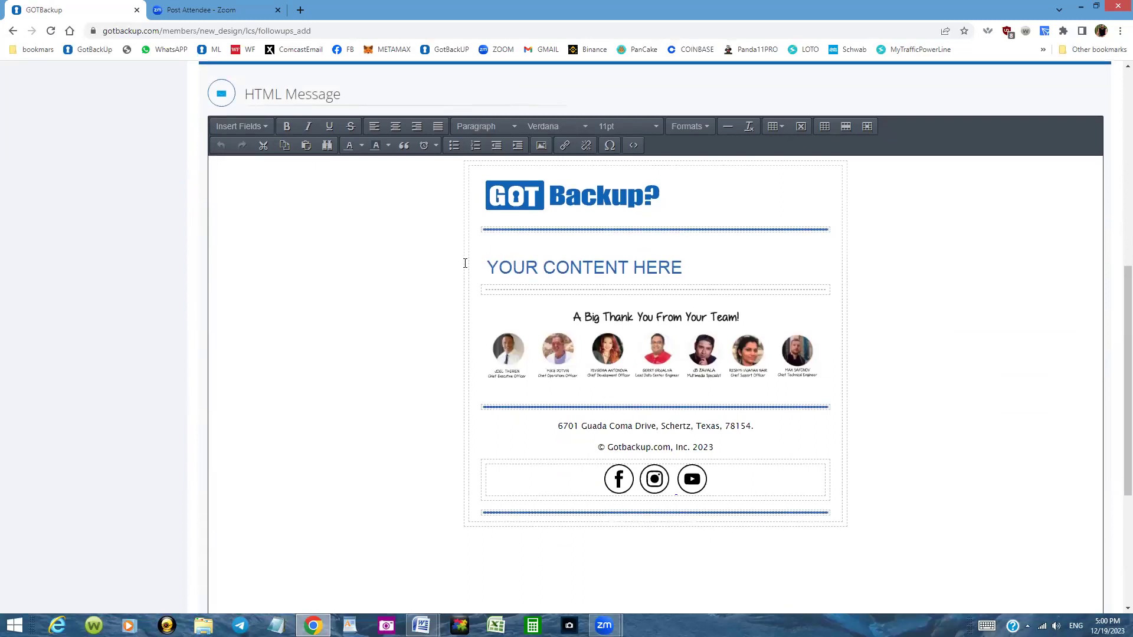
left_click_drag(489, 265, 716, 266)
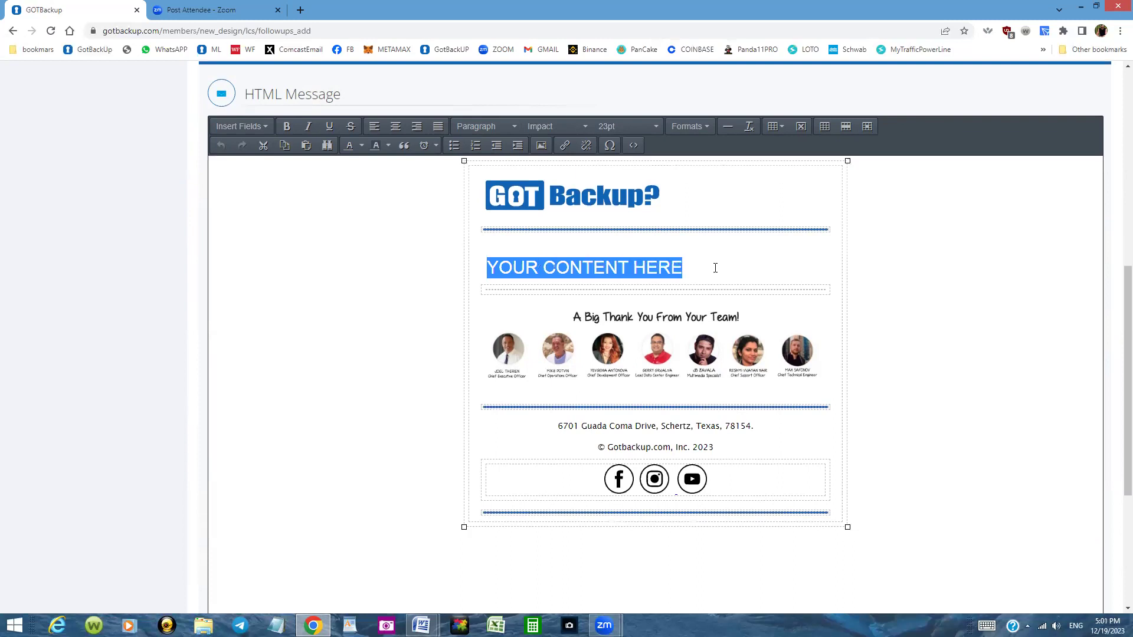
Copy the Word email body from the 'Дорогой' greeting through the signature and contact lines.
mouse_move(422, 626)
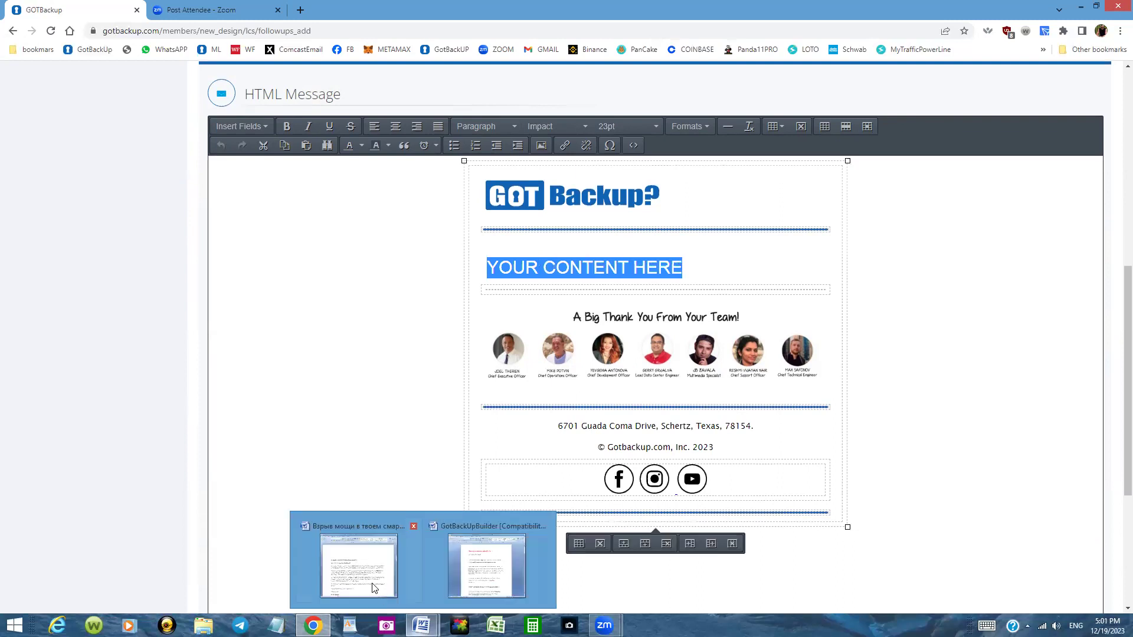
left_click(372, 583)
left_click_drag(237, 282, 407, 282)
left_click_drag(504, 315, 672, 437)
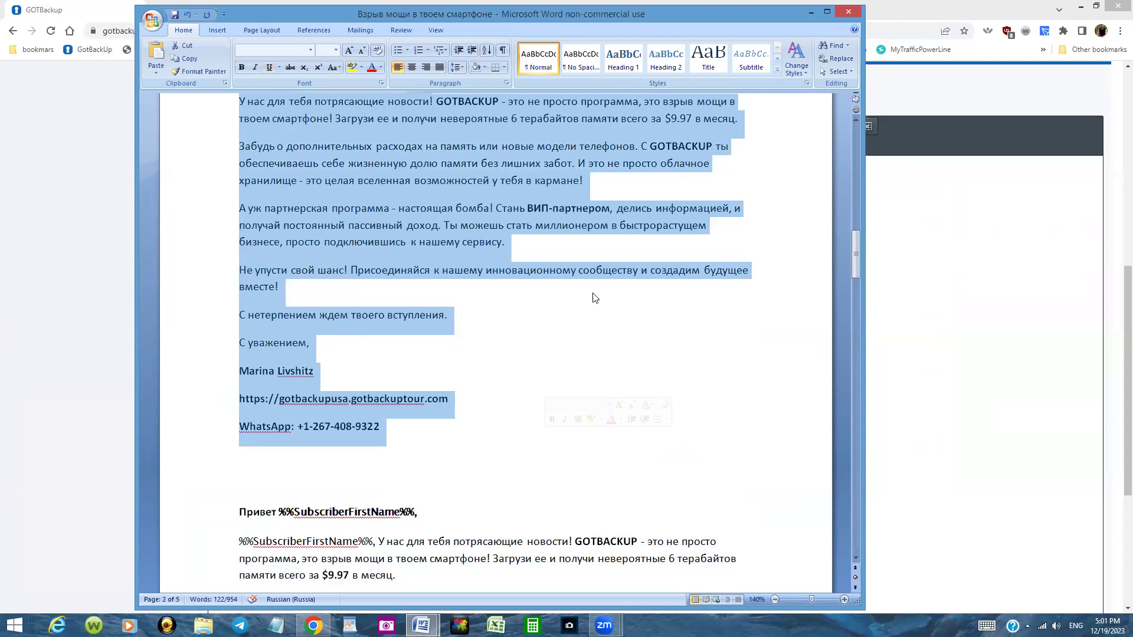
right_click(376, 176)
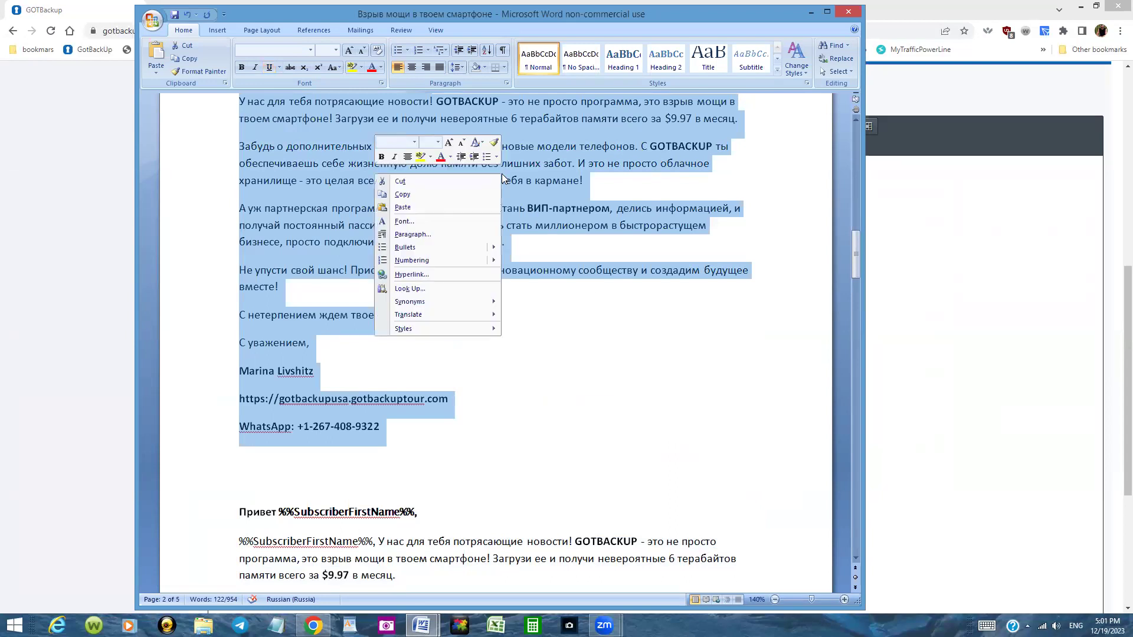
left_click(421, 194)
Paste the Word email body over YOUR CONTENT HERE, then select the signature's website address.
left_click(894, 286)
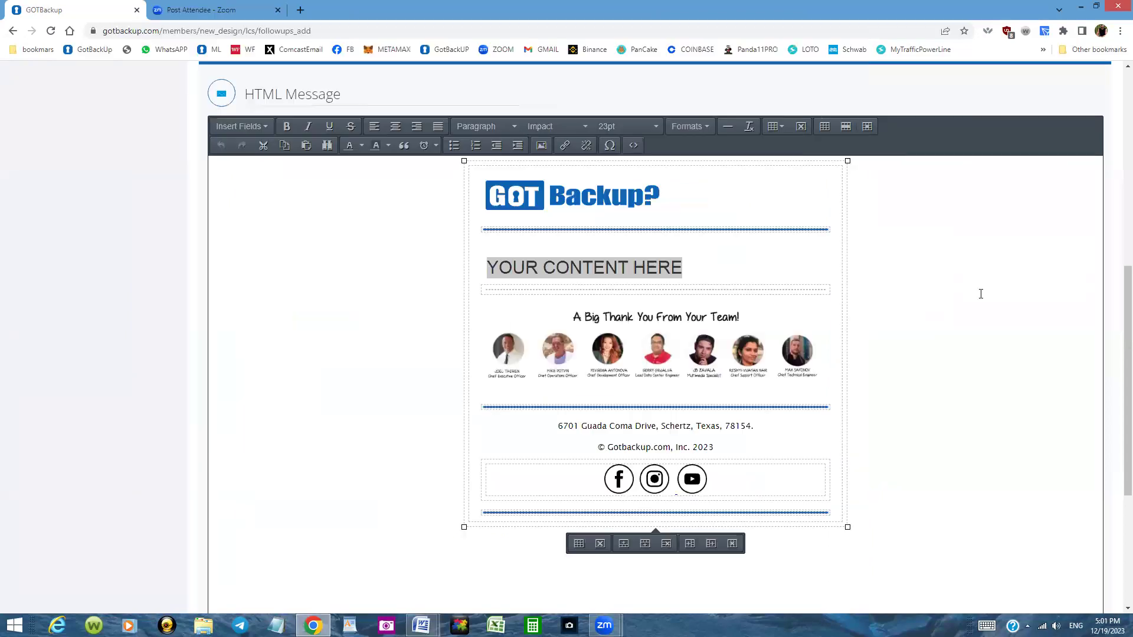
left_click_drag(486, 267, 724, 261)
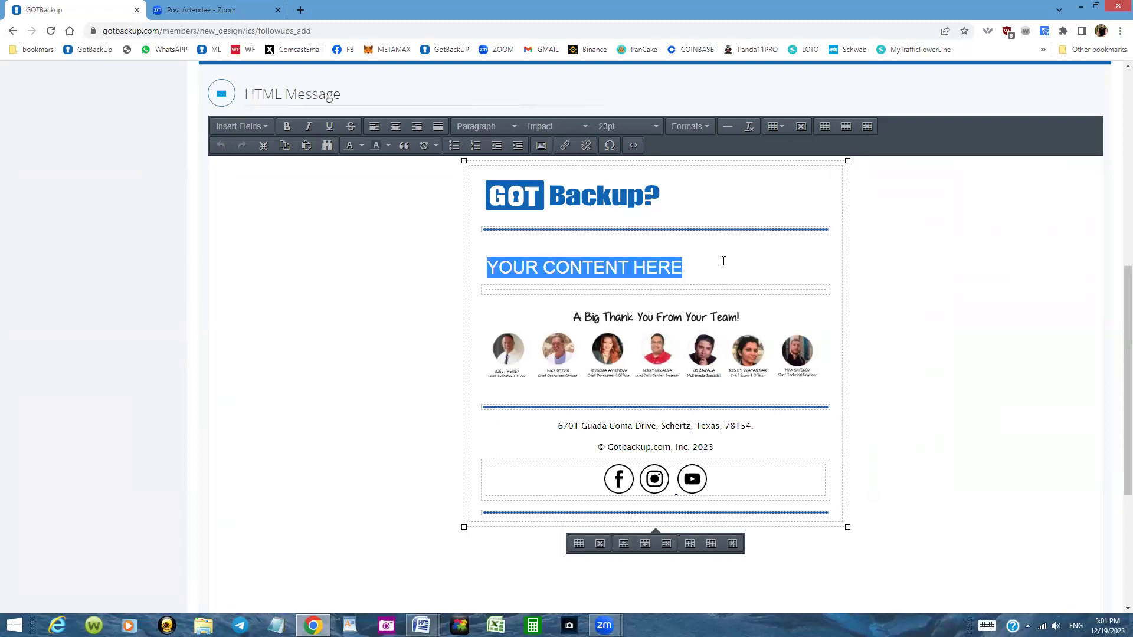
key("ctrl+v")
mouse_move(1097, 371)
left_mouse_down()
mouse_move(1110, 484)
mouse_move(1116, 223)
mouse_move(1116, 233)
left_mouse_up()
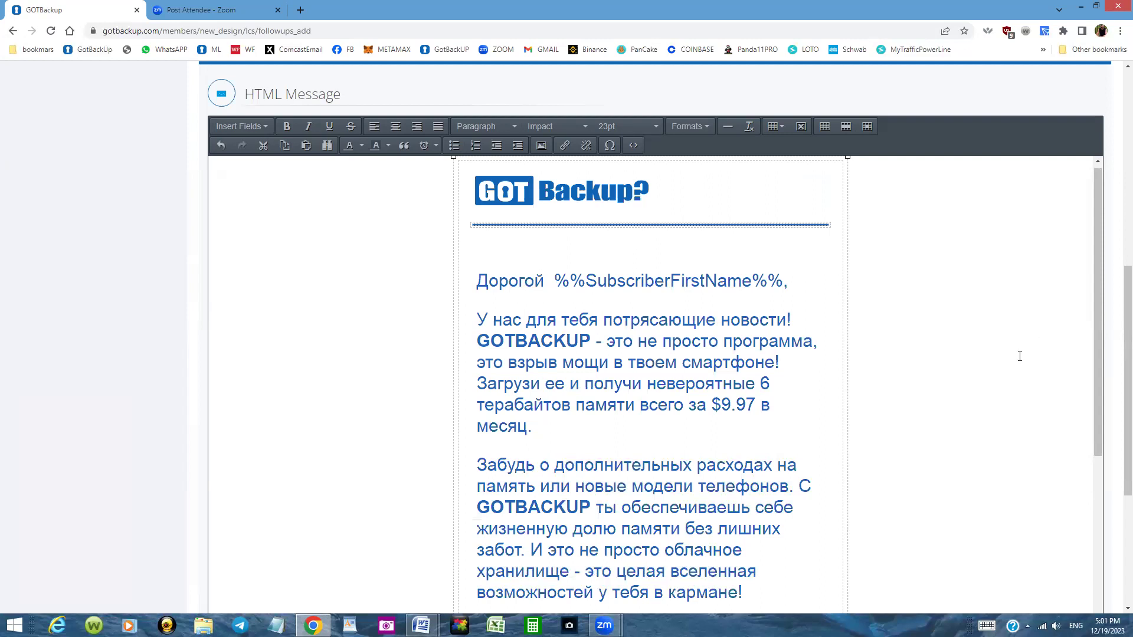
scroll(1020, 356, "down", 10)
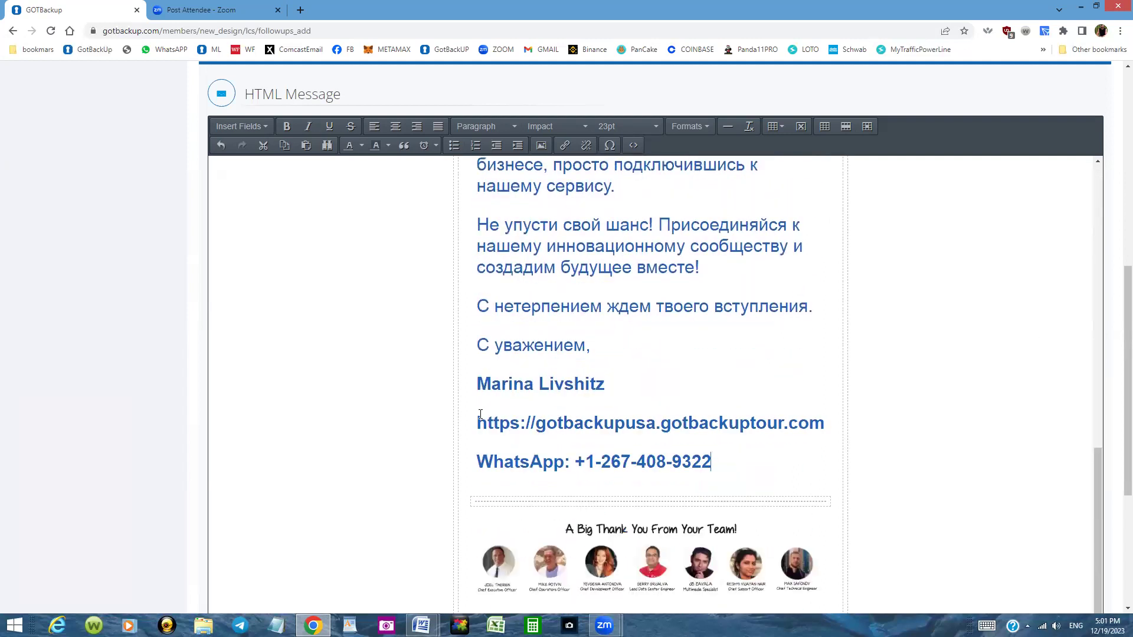
left_click_drag(480, 414, 828, 425)
right_click(770, 420)
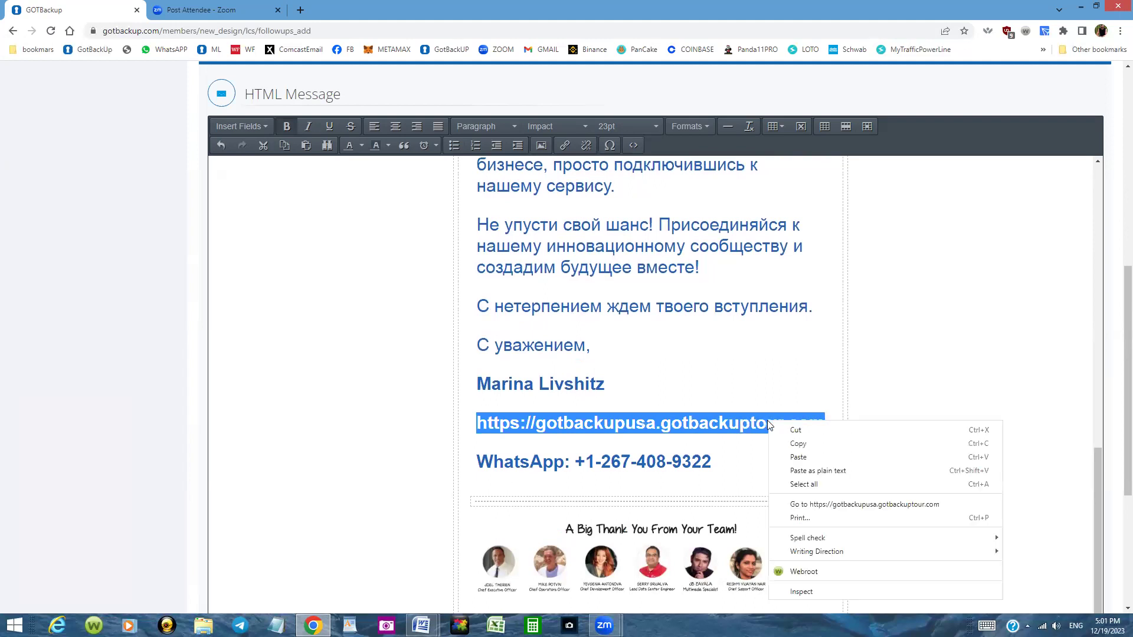
left_click(799, 448)
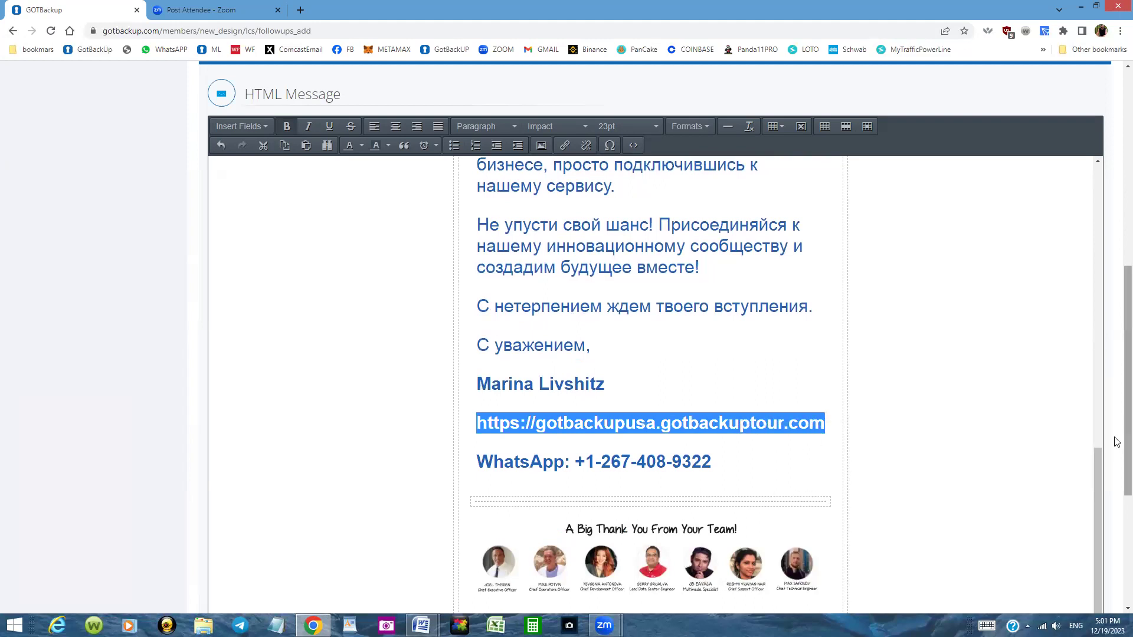
scroll(1098, 464, "up", 10)
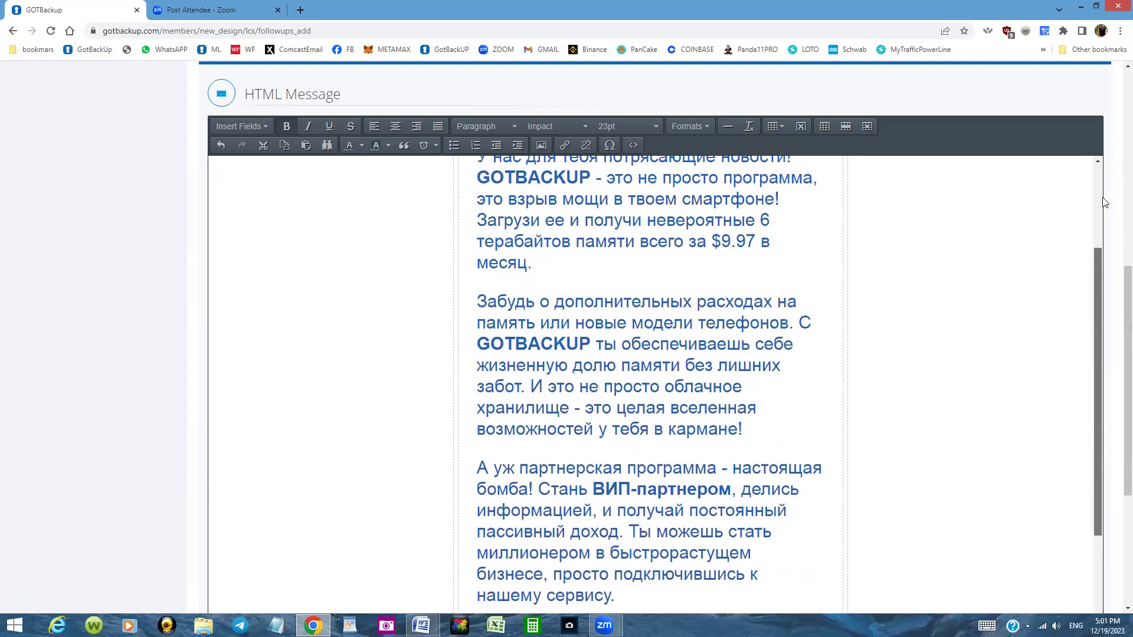
scroll(1111, 254, "down", 3)
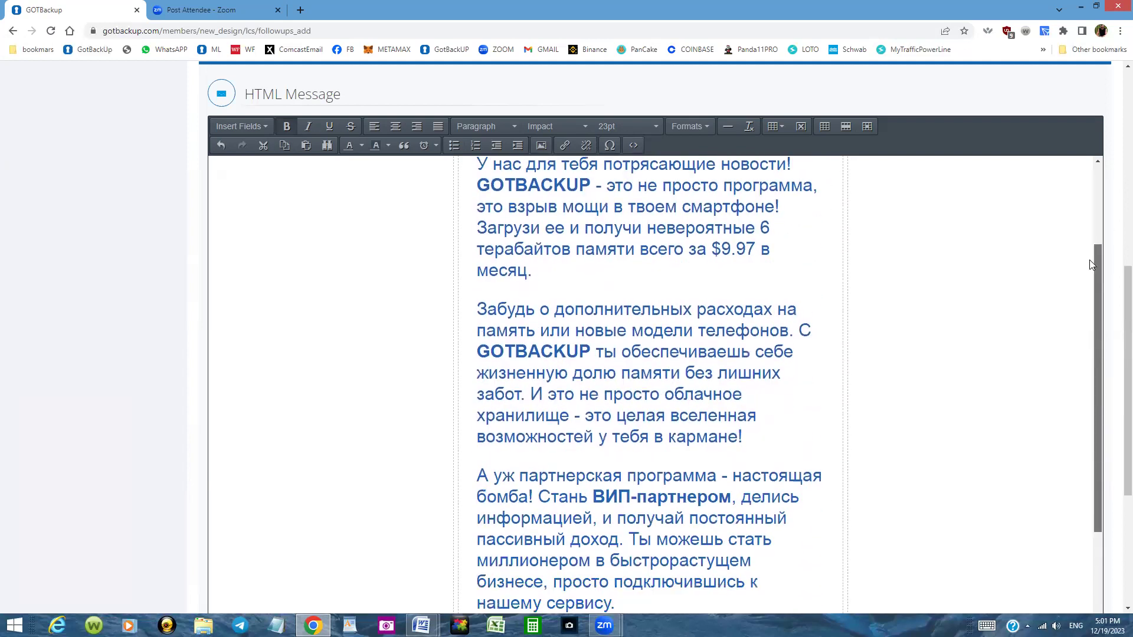
left_click(540, 147)
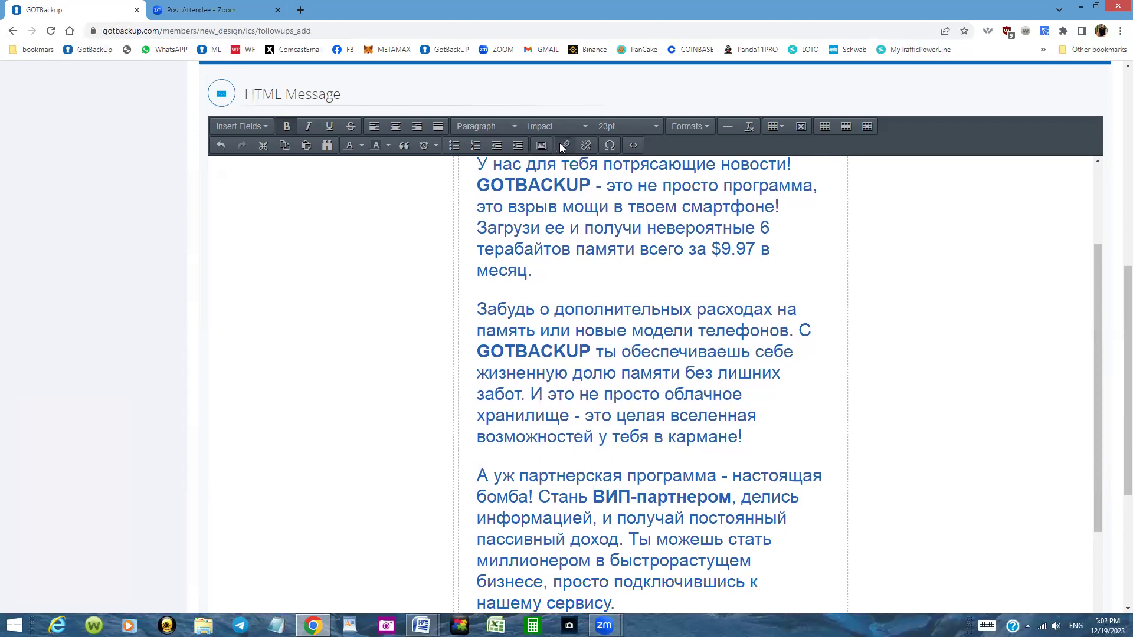
left_click(561, 145)
left_click(518, 309)
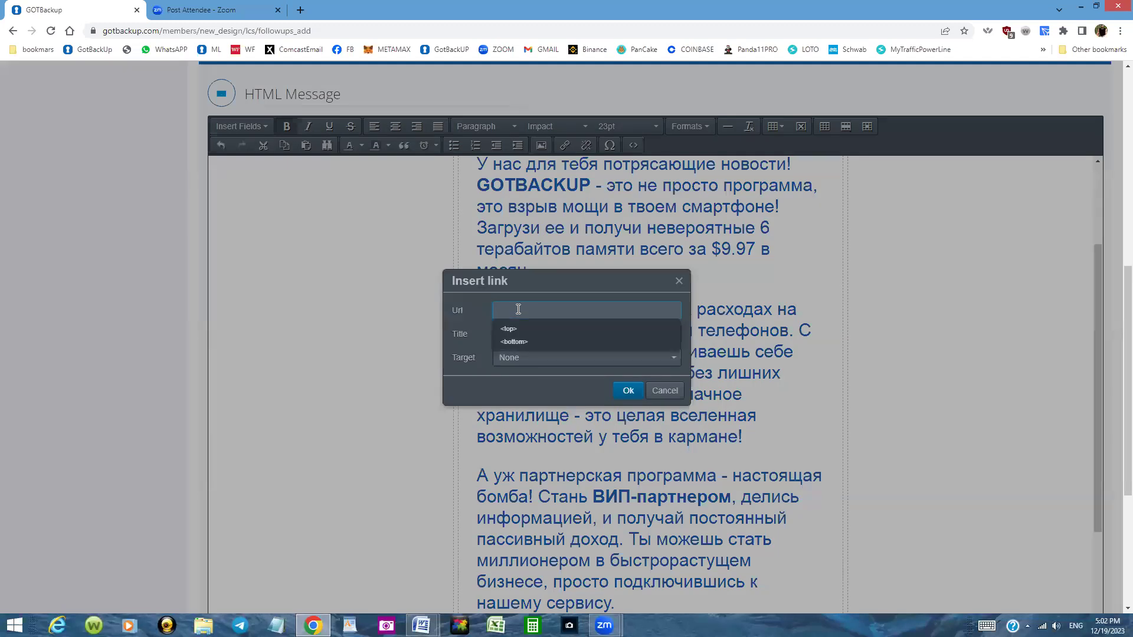
key("ctrl+v")
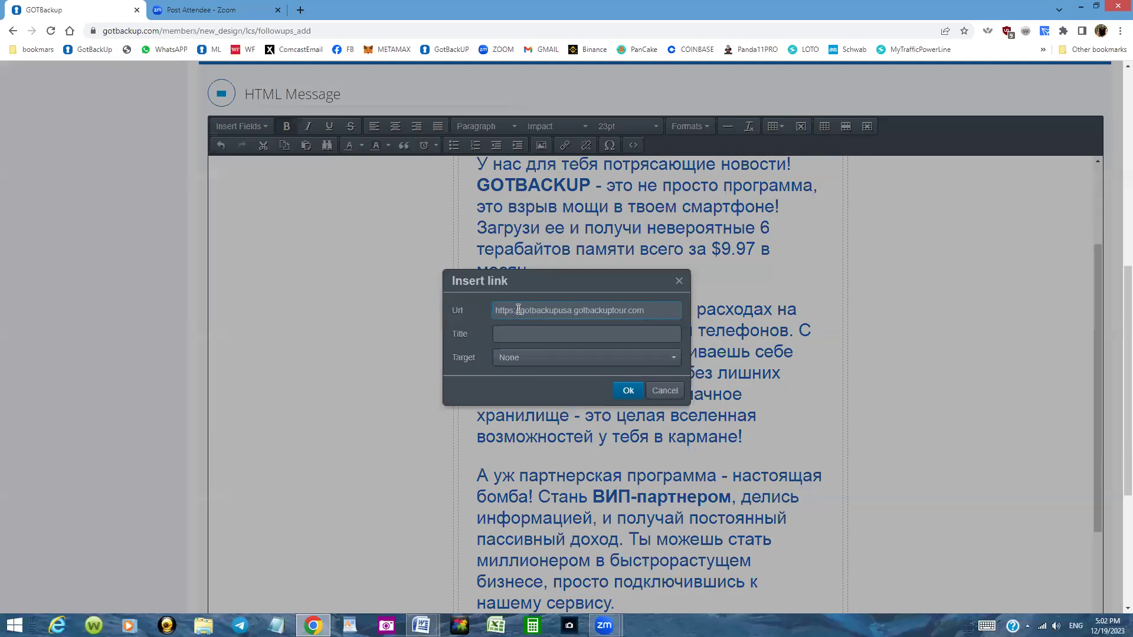
left_click(629, 391)
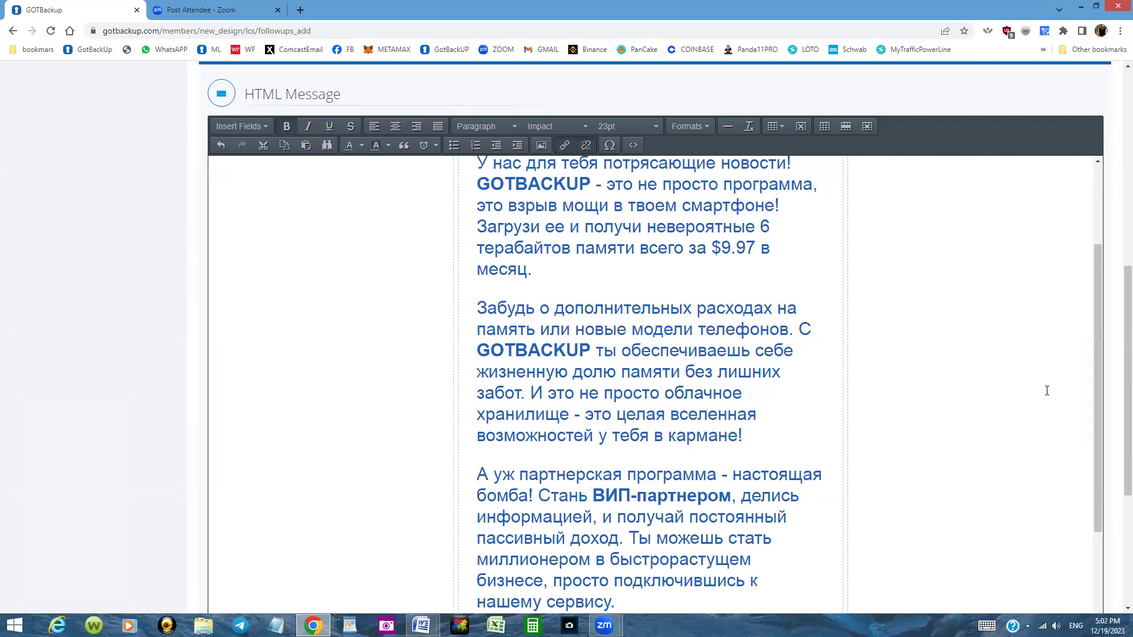
scroll(799, 470, "down", 7)
left_click(799, 470)
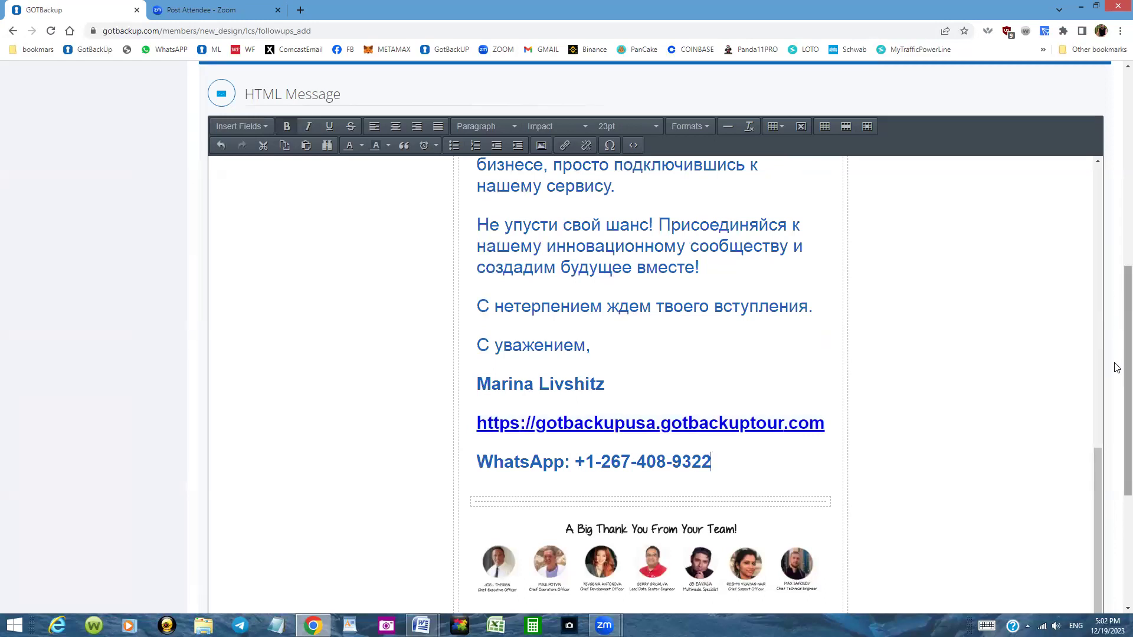
left_click_drag(1097, 458, 1111, 183)
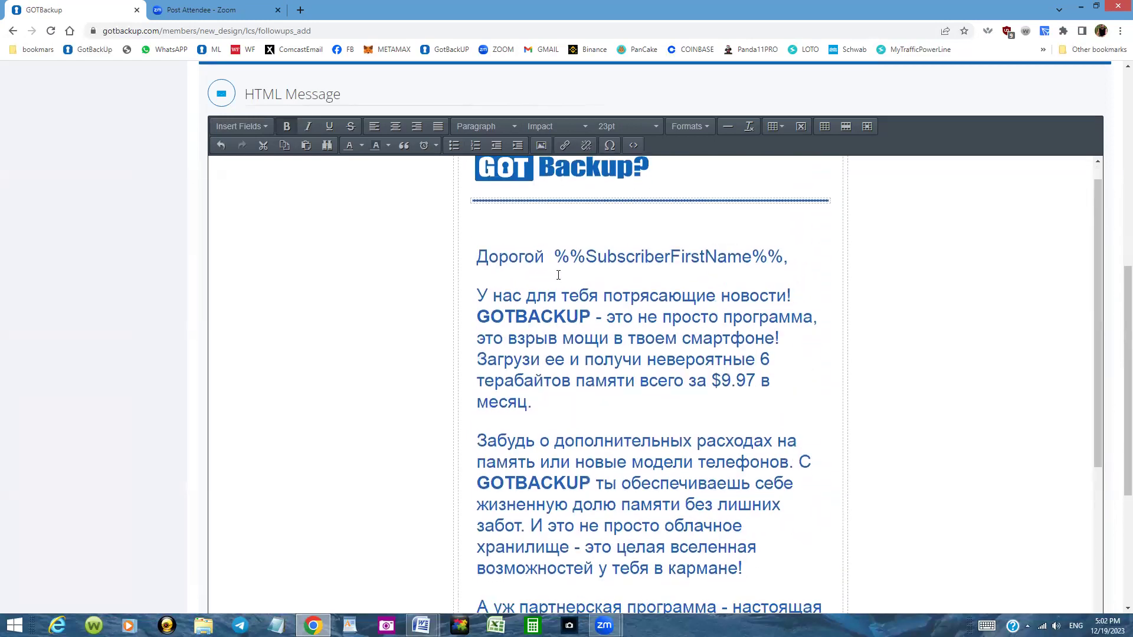
left_click_drag(476, 317, 593, 316)
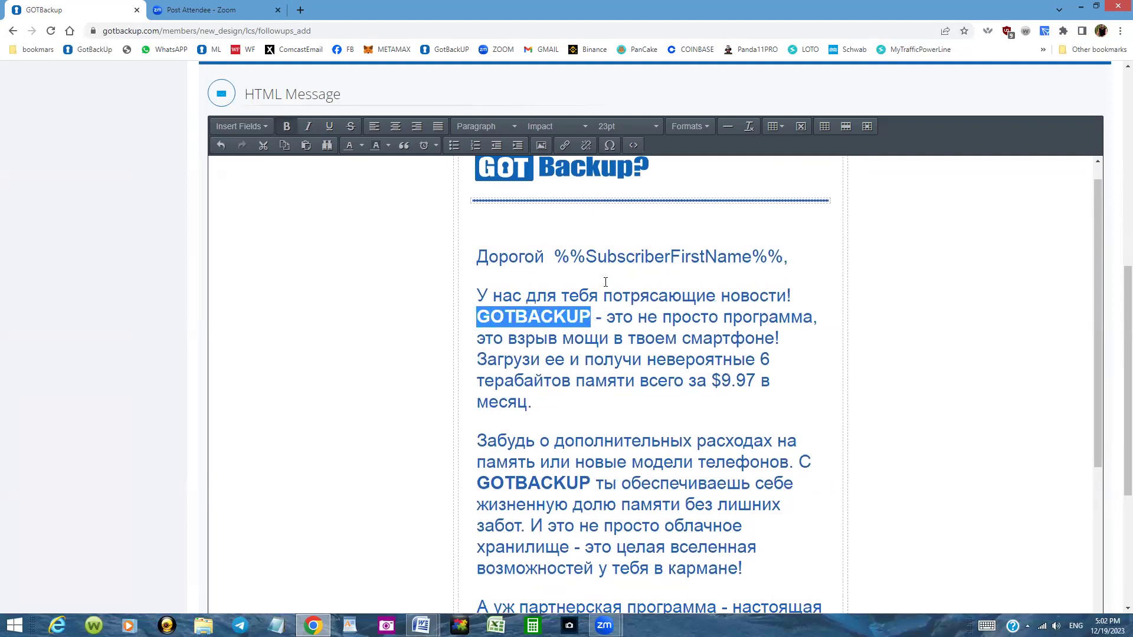
left_click(567, 144)
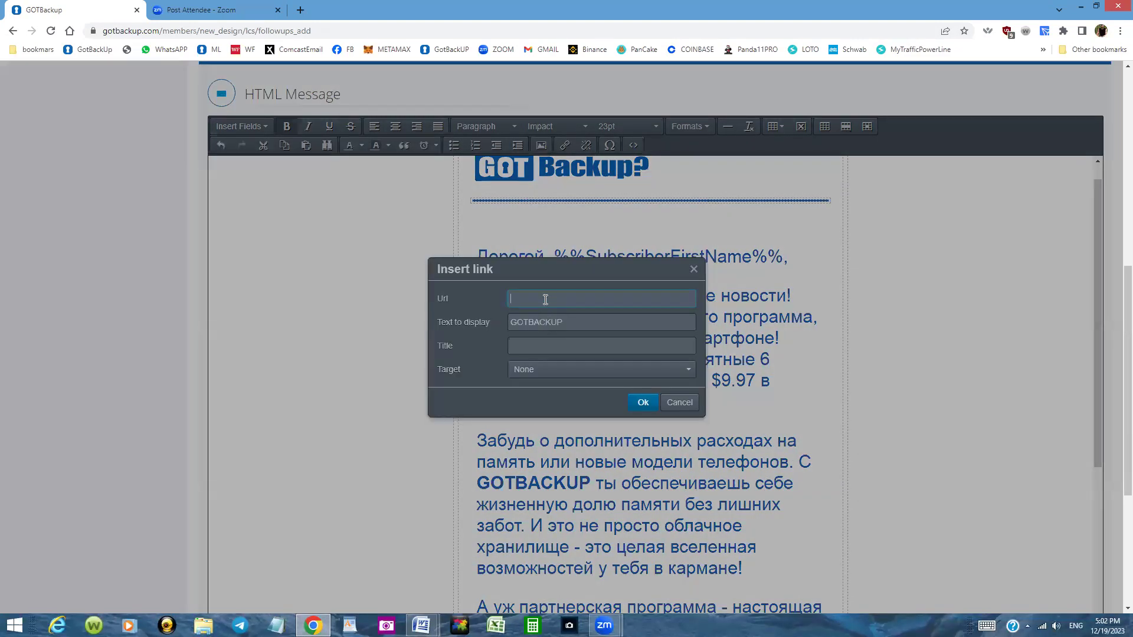
key("ctrl+v")
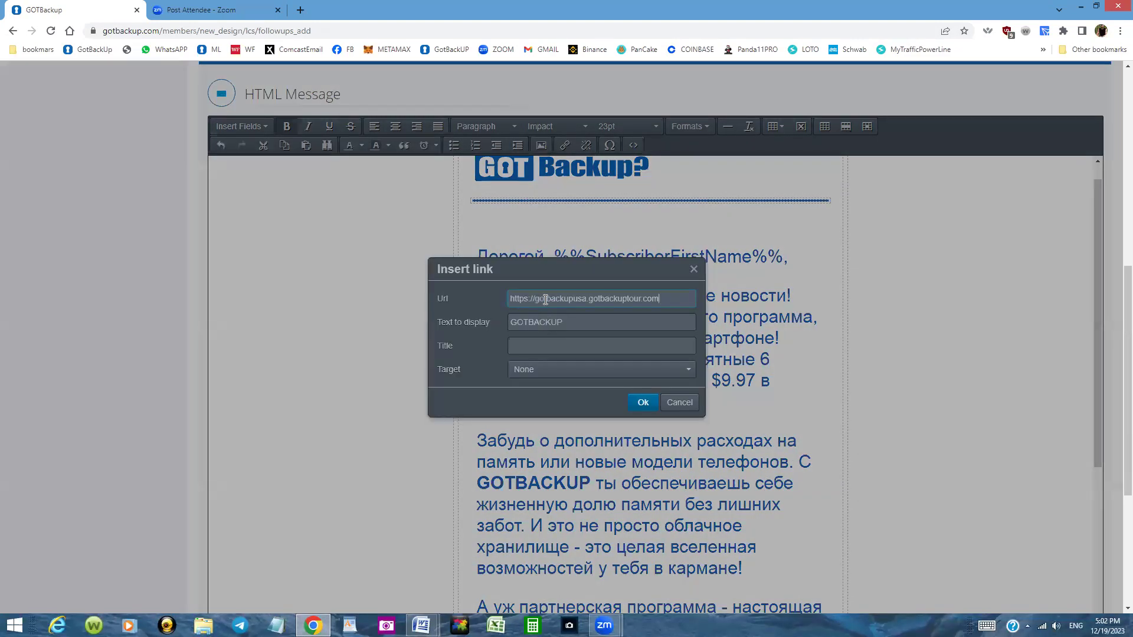
left_click(643, 401)
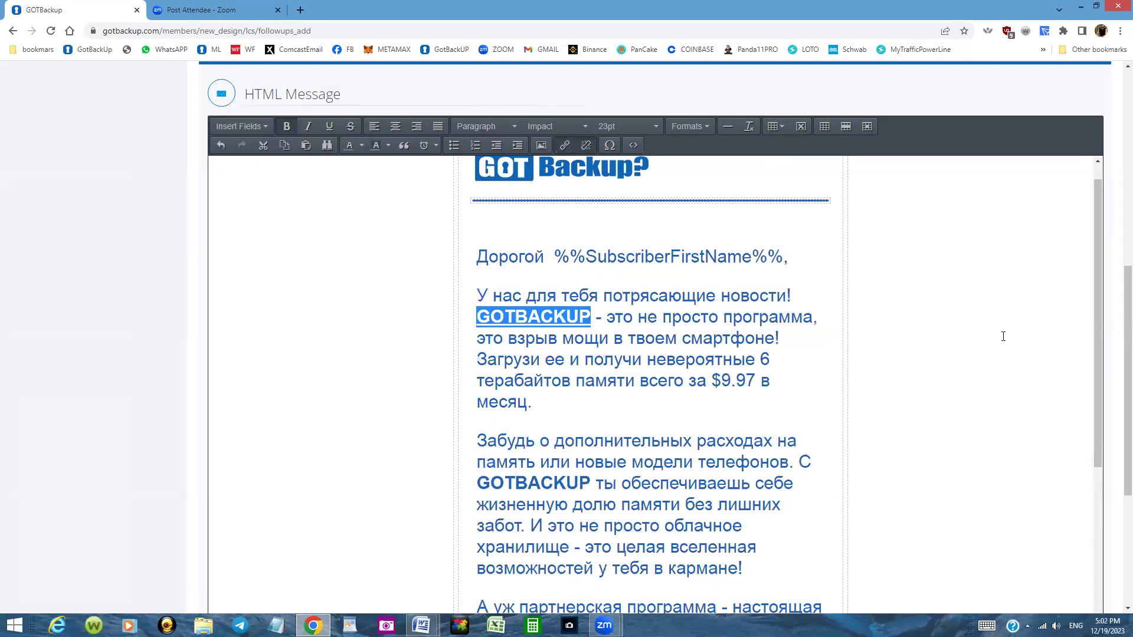
left_click(810, 368)
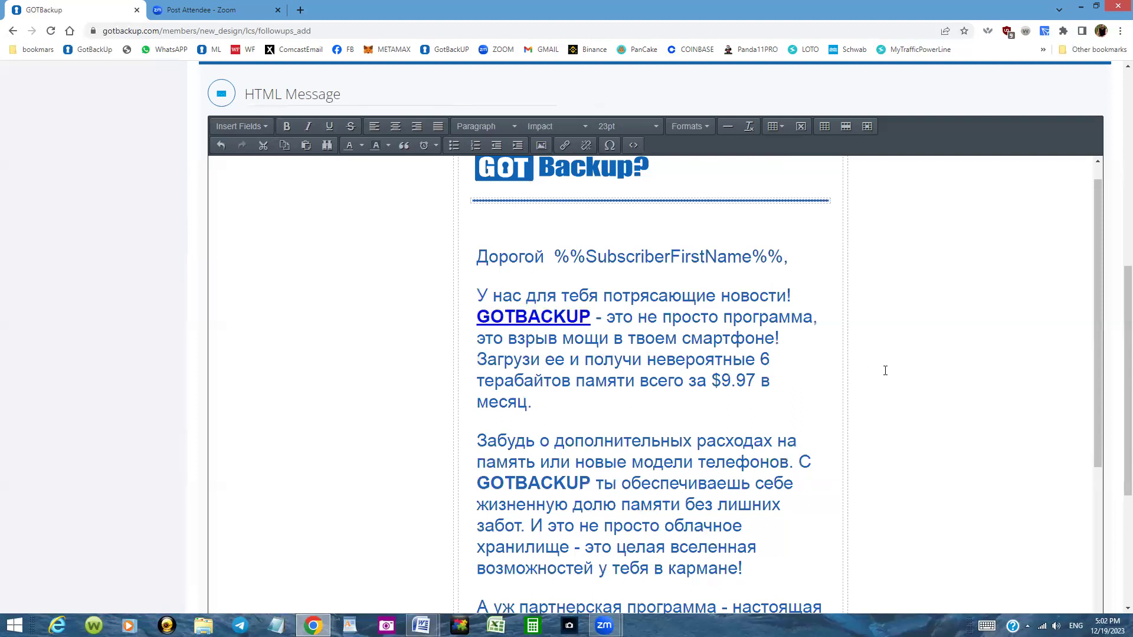
Link the GOTBACKUP word in the second paragraph to the same tour-site address.
scroll(917, 362, "down", 3)
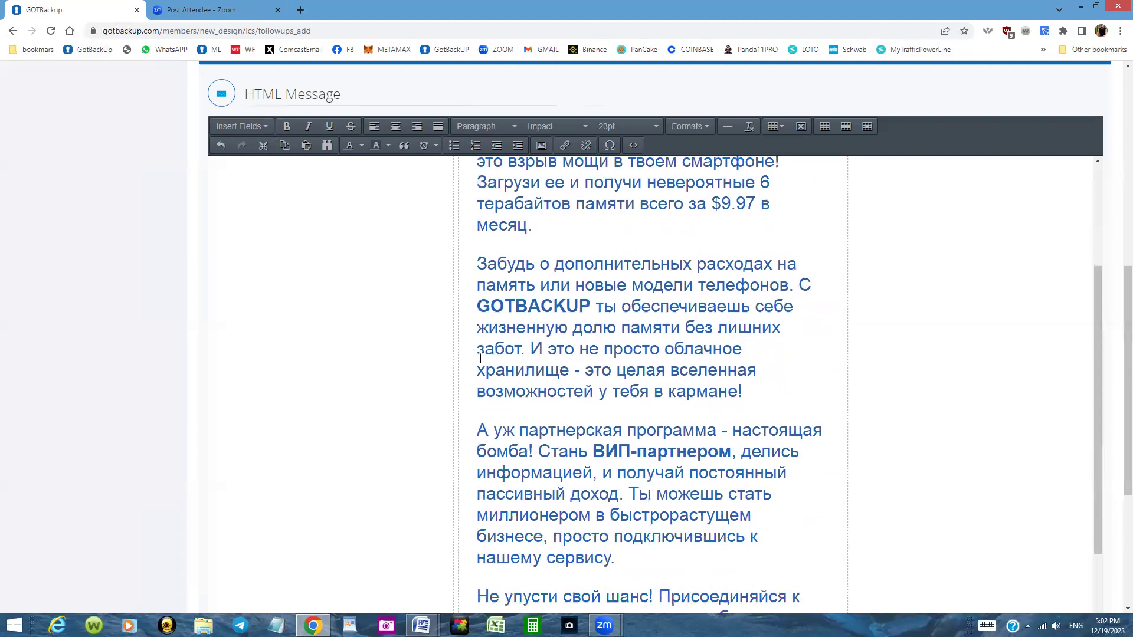
left_click_drag(477, 307, 588, 307)
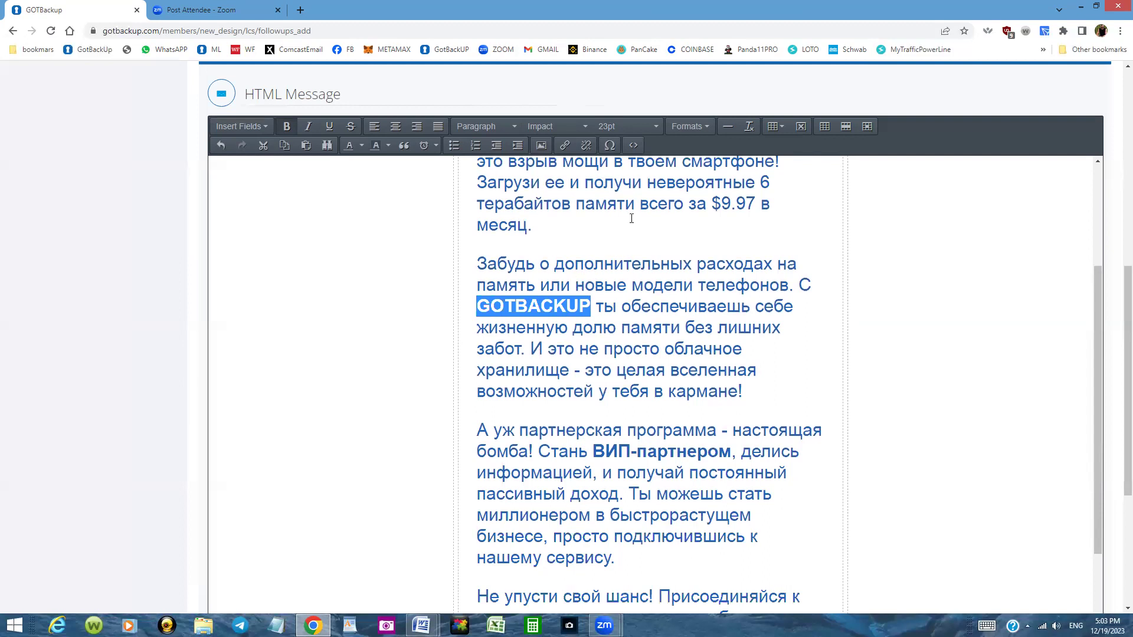
left_click(564, 148)
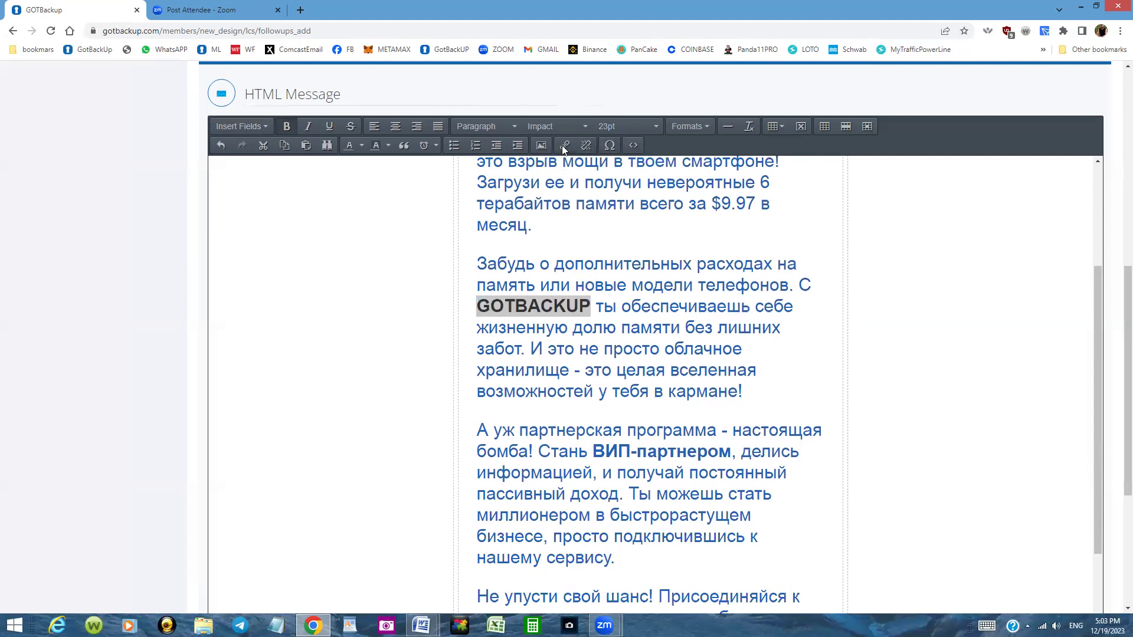
key("ctrl+v")
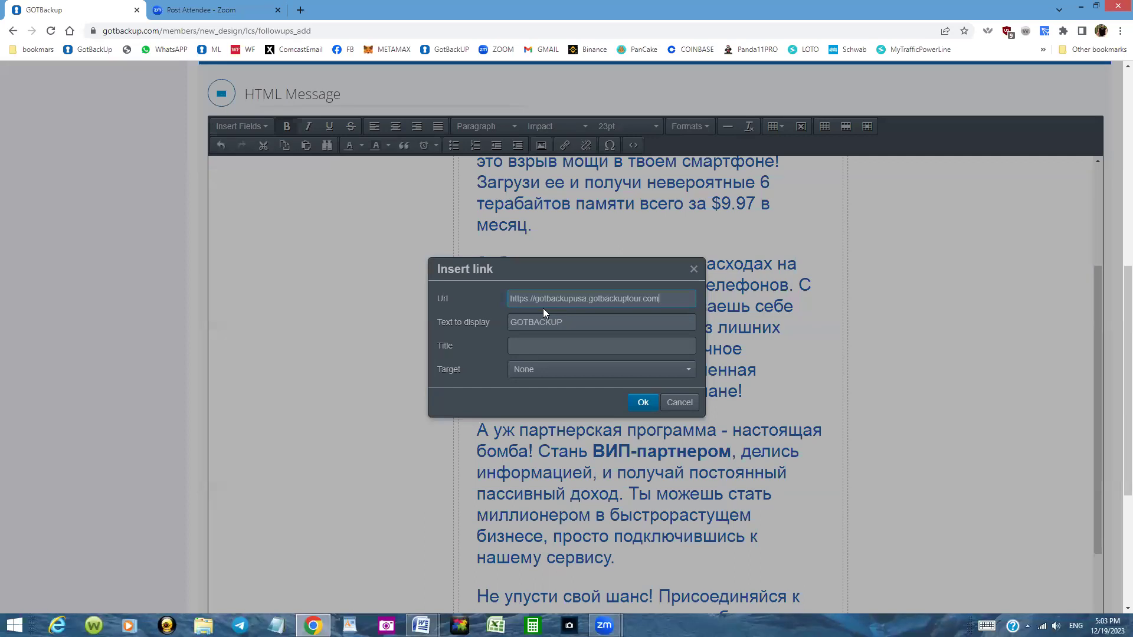
left_click(654, 405)
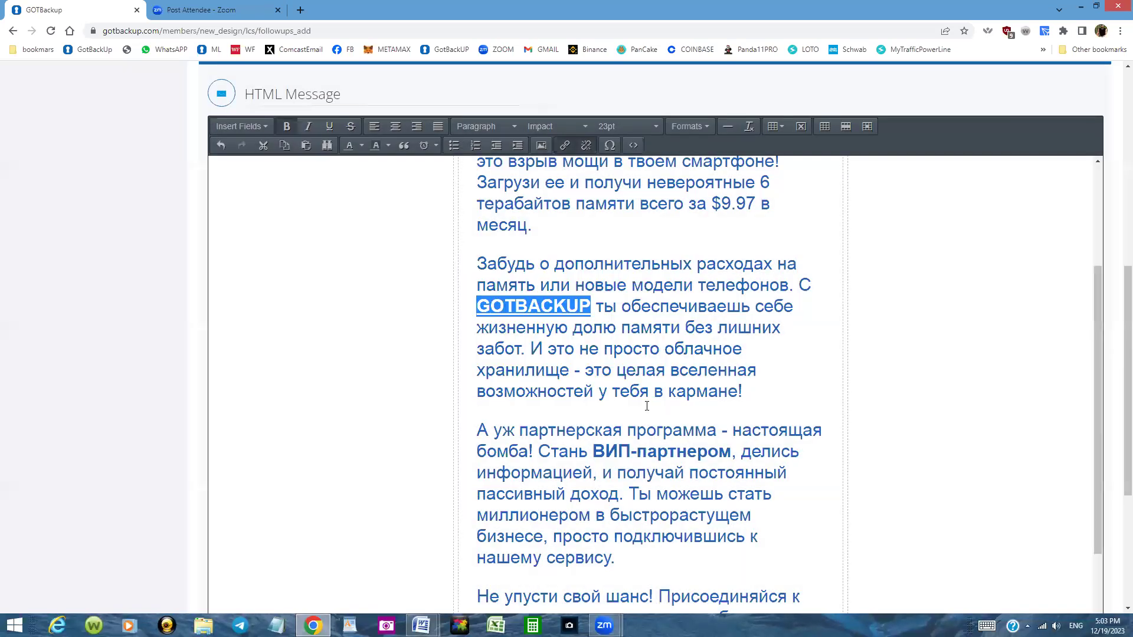
left_click(941, 298)
scroll(943, 298, "down", 3)
Add an empty line below 'С уважением,' and open the Insert/edit image dialog.
scroll(946, 297, "down", 3)
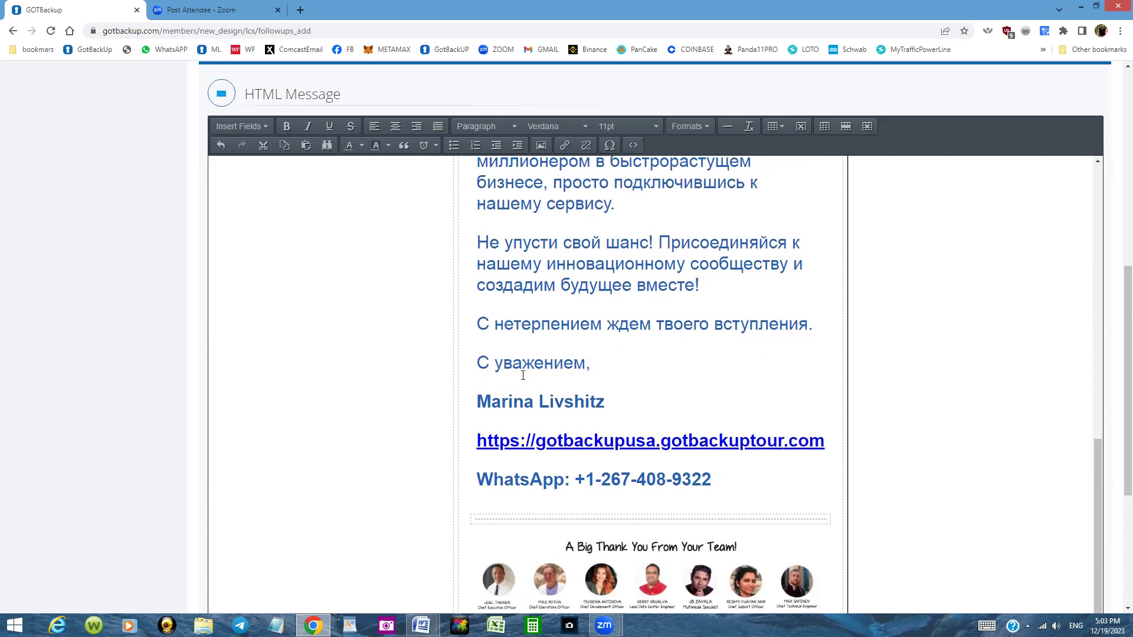
left_click(608, 365)
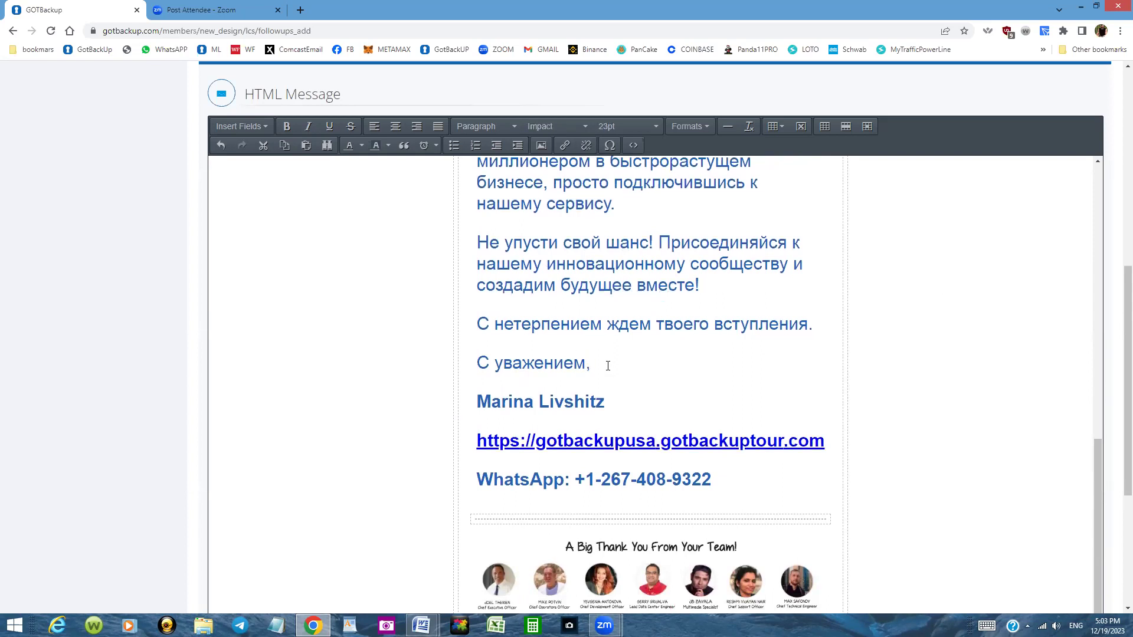
key("Return")
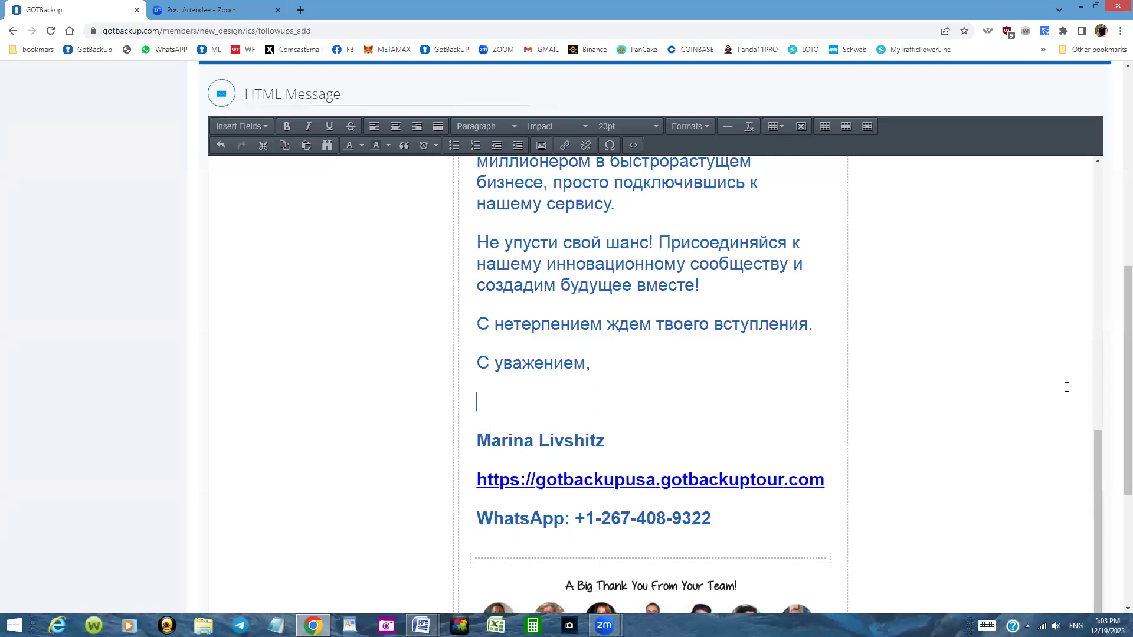
left_click(539, 146)
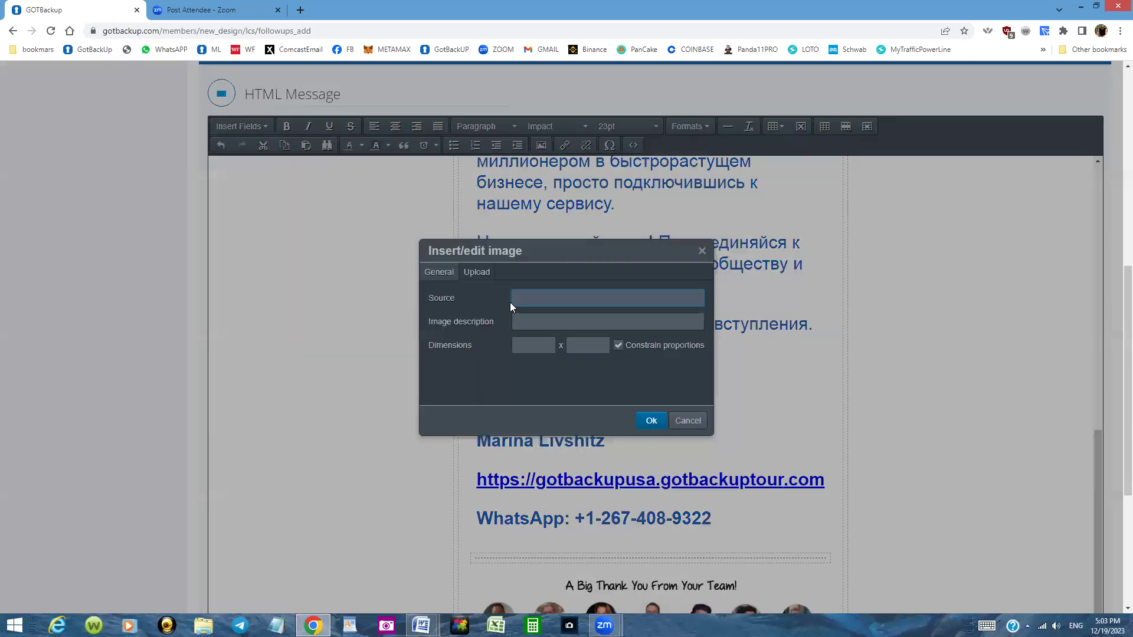
Upload the portrait photo from the computer and insert it at 103×120 under the sign-off.
left_click(478, 274)
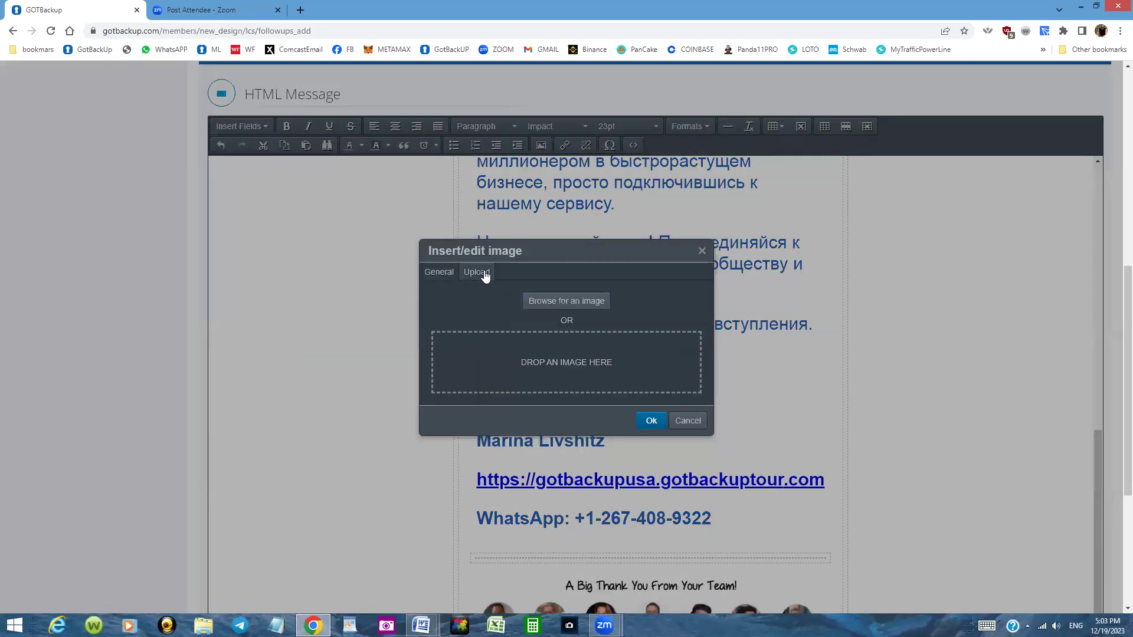
left_click(580, 301)
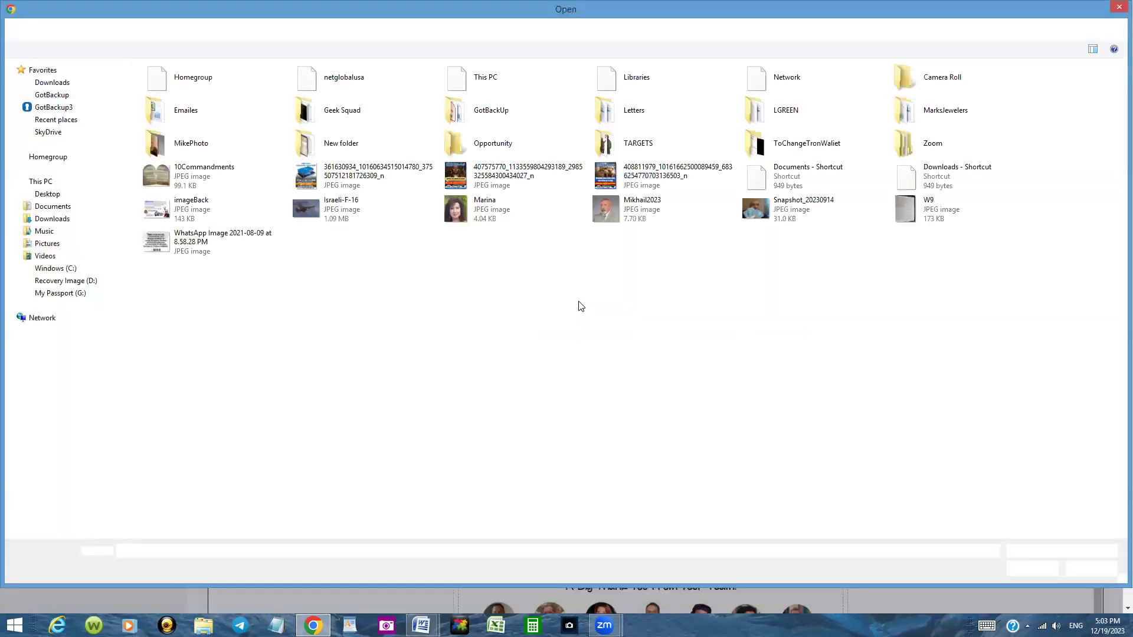
double_click(459, 209)
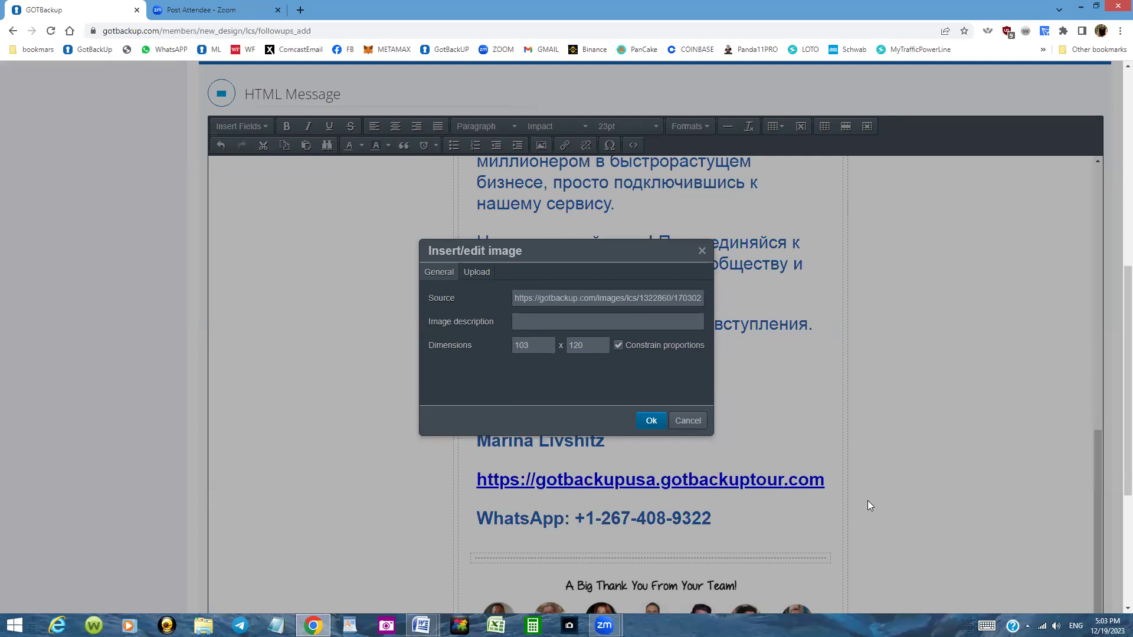
left_click(651, 421)
left_click(651, 421)
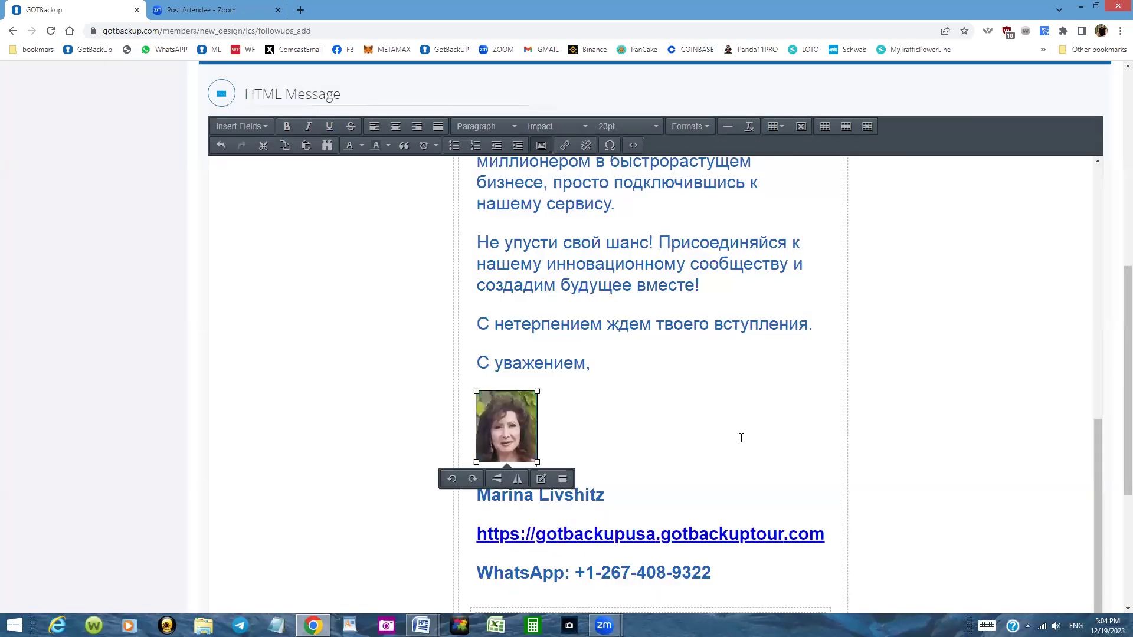
left_click(741, 437)
Save the 'Не упусти свой шанс %%SubscriberFirstName%% !' email as a follow-up sent after 2 days.
scroll(958, 413, "down", 2)
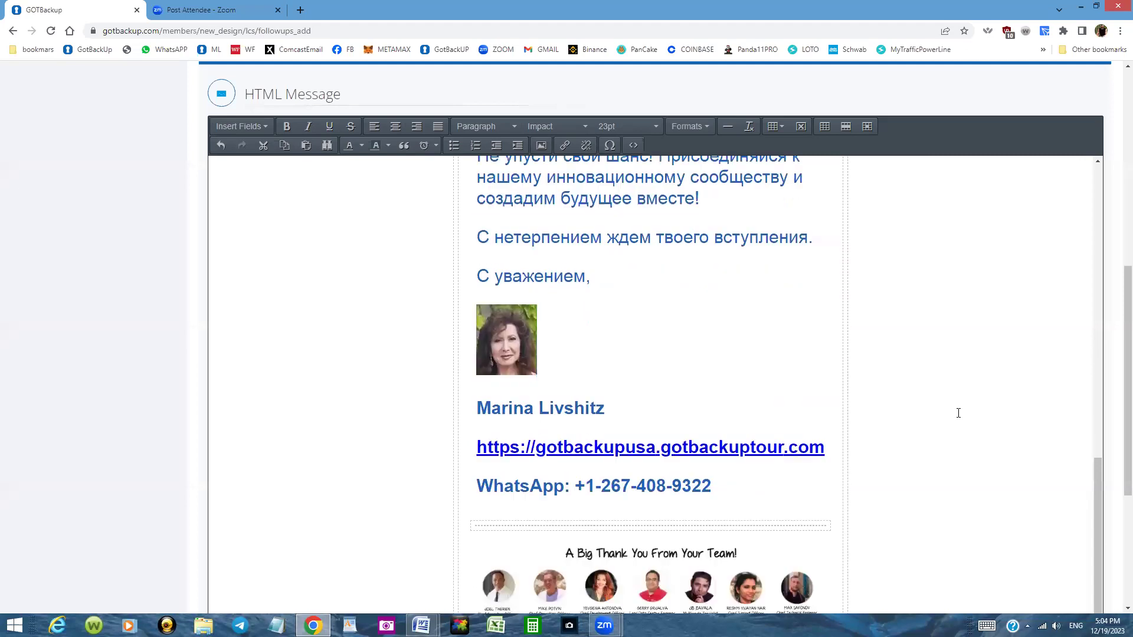
scroll(1115, 402, "down", 1)
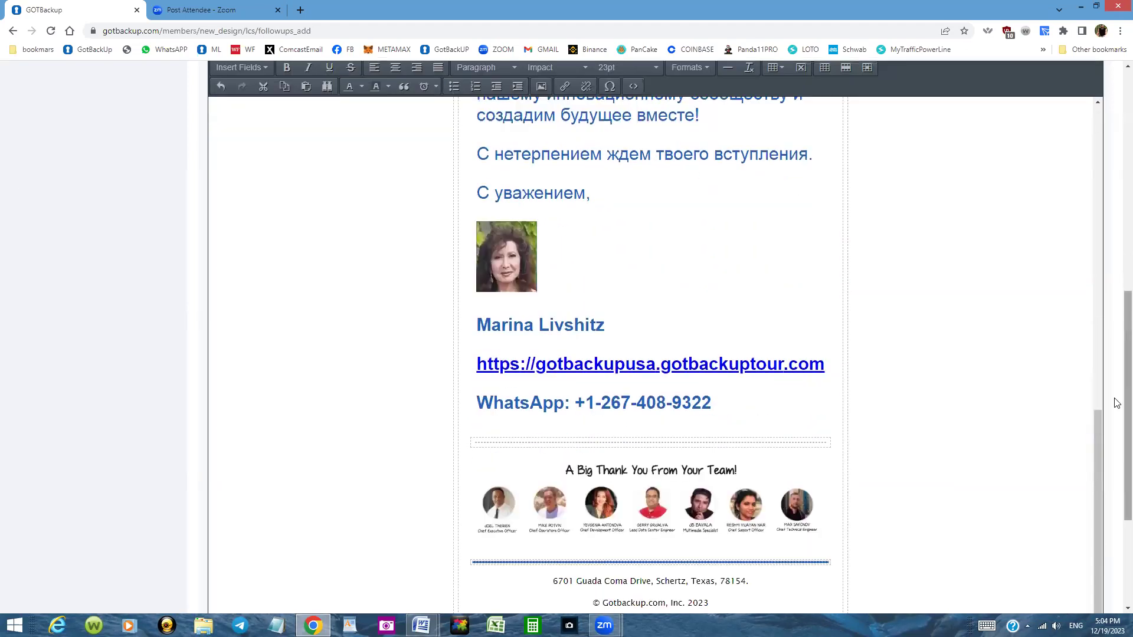
scroll(1116, 425, "down", 3)
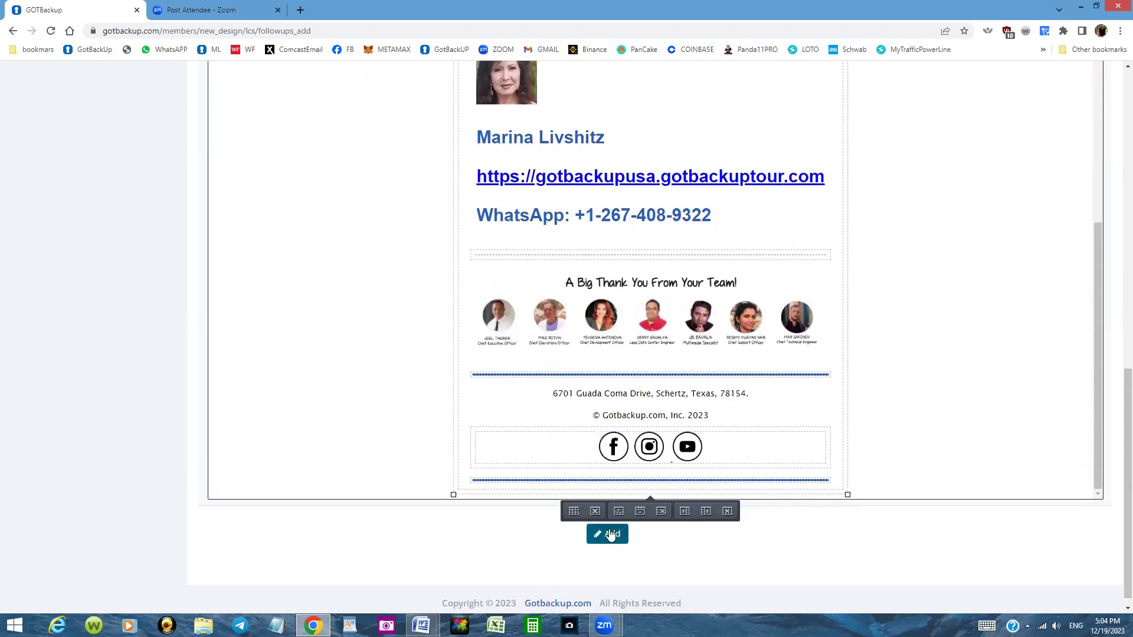
left_click(611, 534)
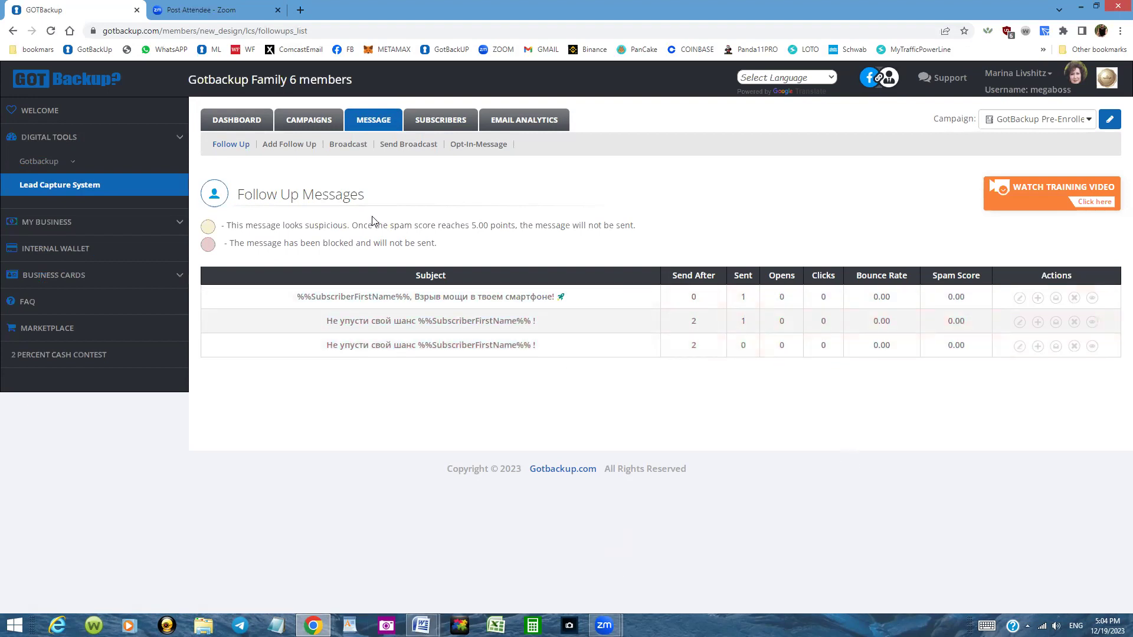
Start another follow-up message and set Send After to 2 days.
left_click(306, 146)
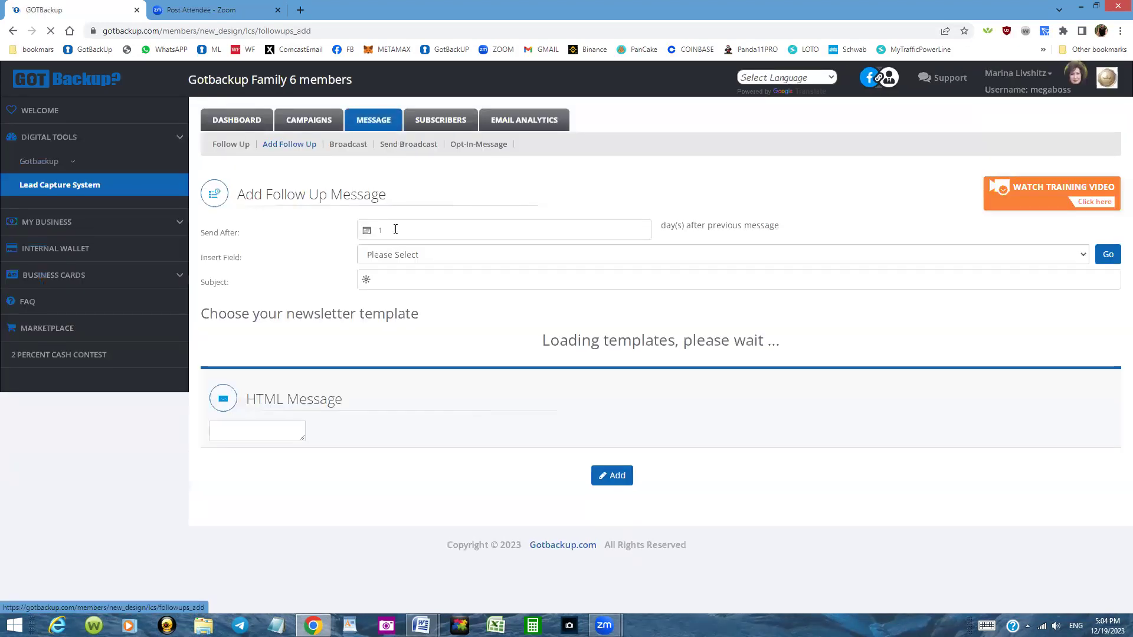
double_click(375, 230)
type("2")
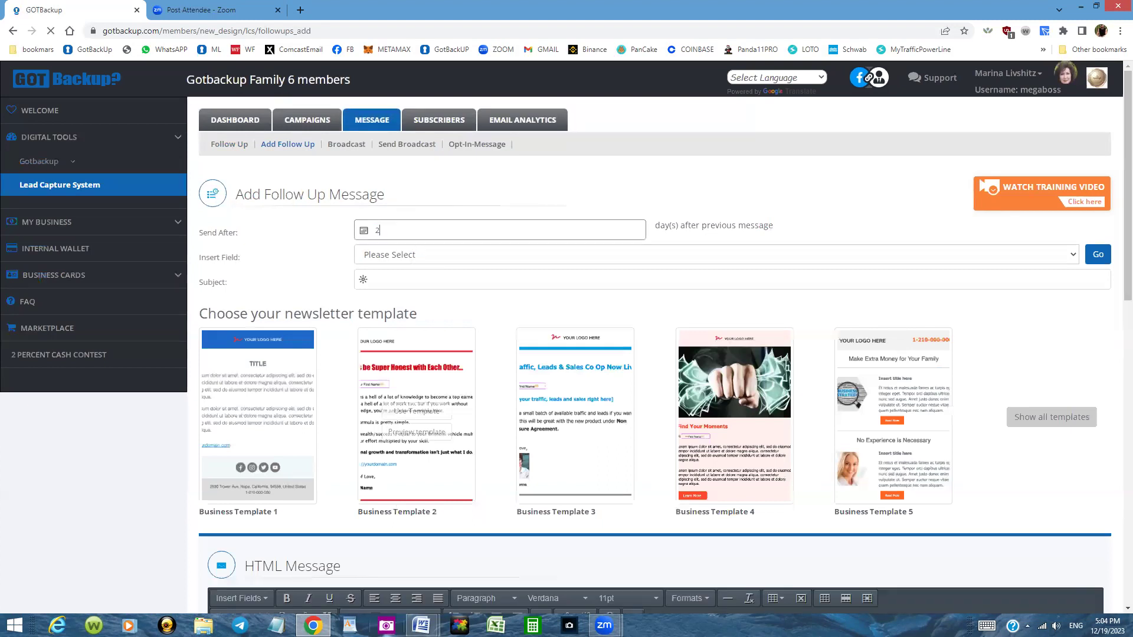
Copy the greeting 'Привет %%SubscriberFirstName%%,' from the Word letter and paste it into the Subject.
mouse_move(421, 625)
left_click(418, 534)
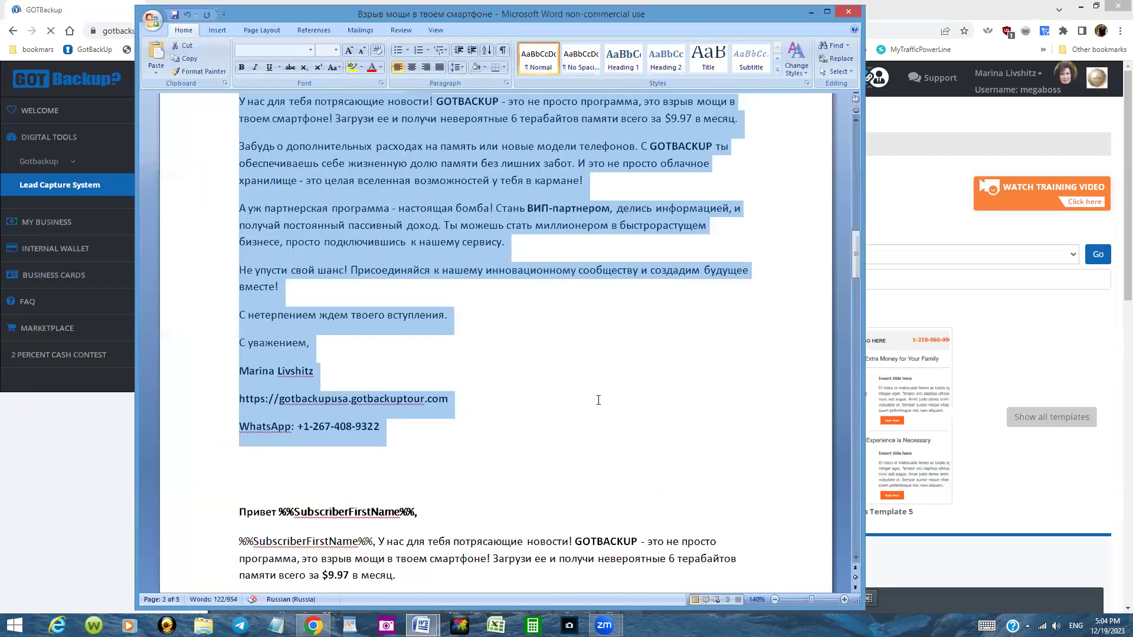
scroll(598, 400, "down", 3)
scroll(242, 277, "down", 3)
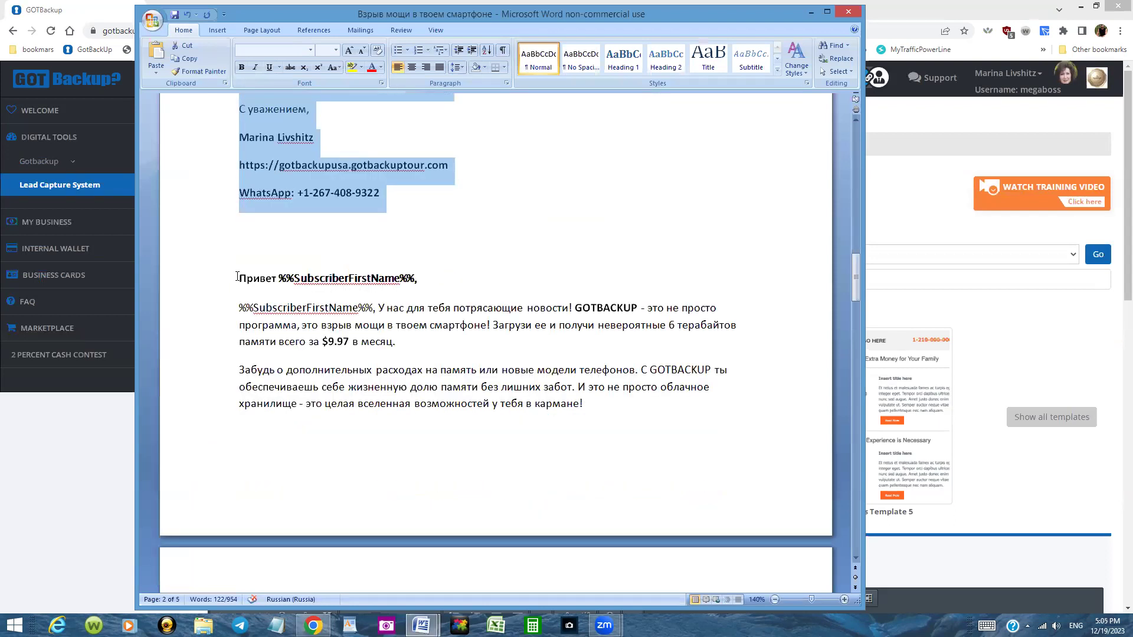
left_click_drag(237, 276, 297, 278)
left_click_drag(412, 279, 416, 279)
key("ctrl+c")
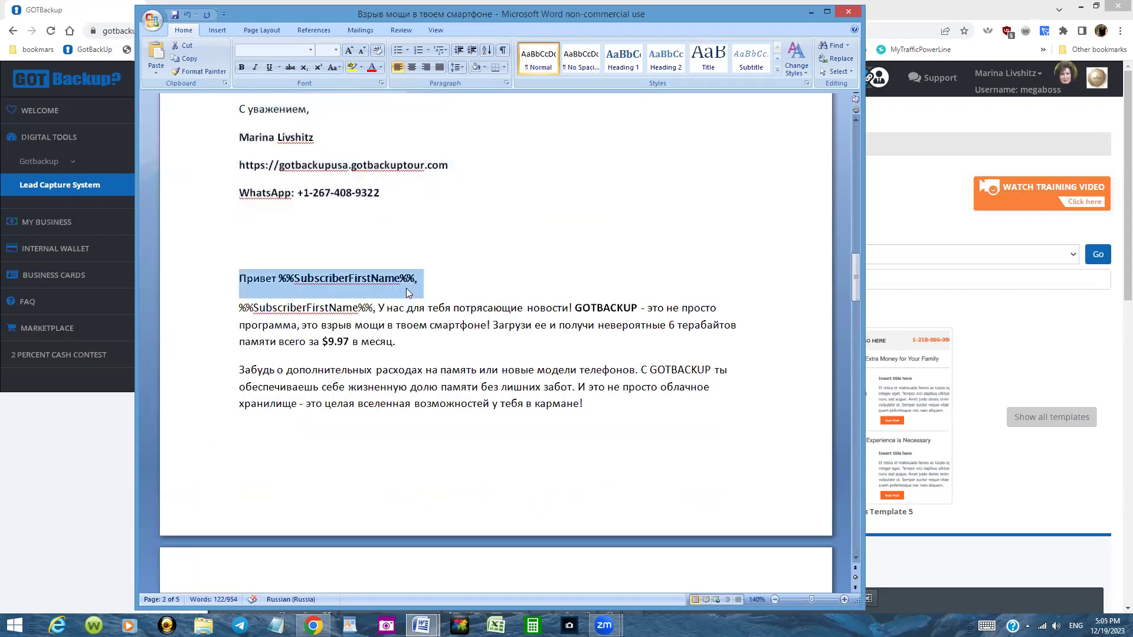
right_click(404, 288)
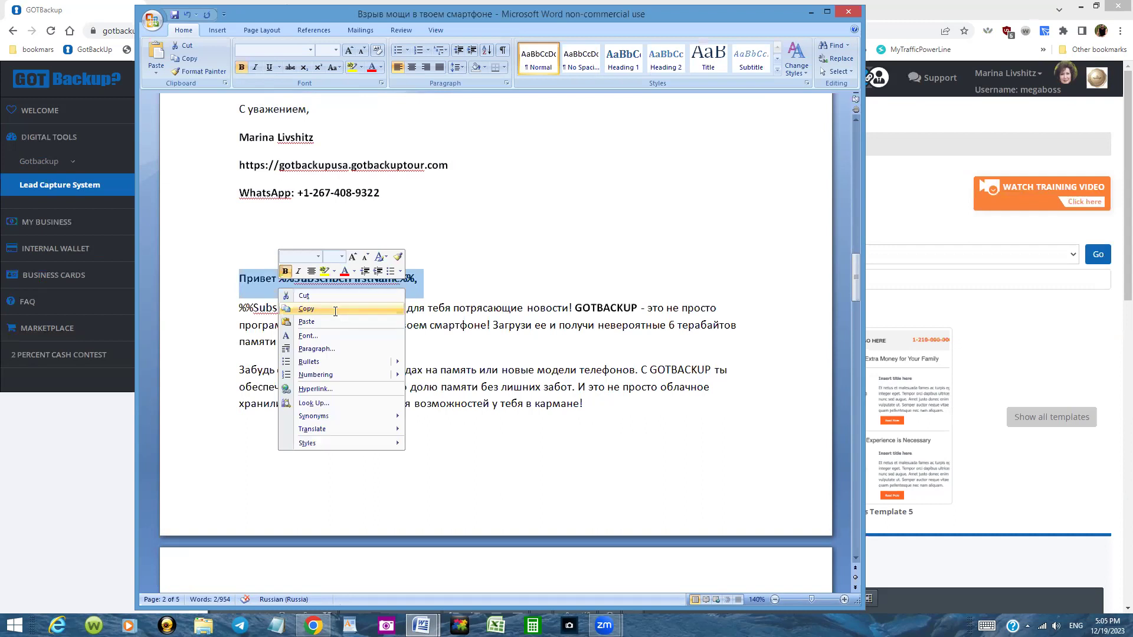
left_click(1053, 477)
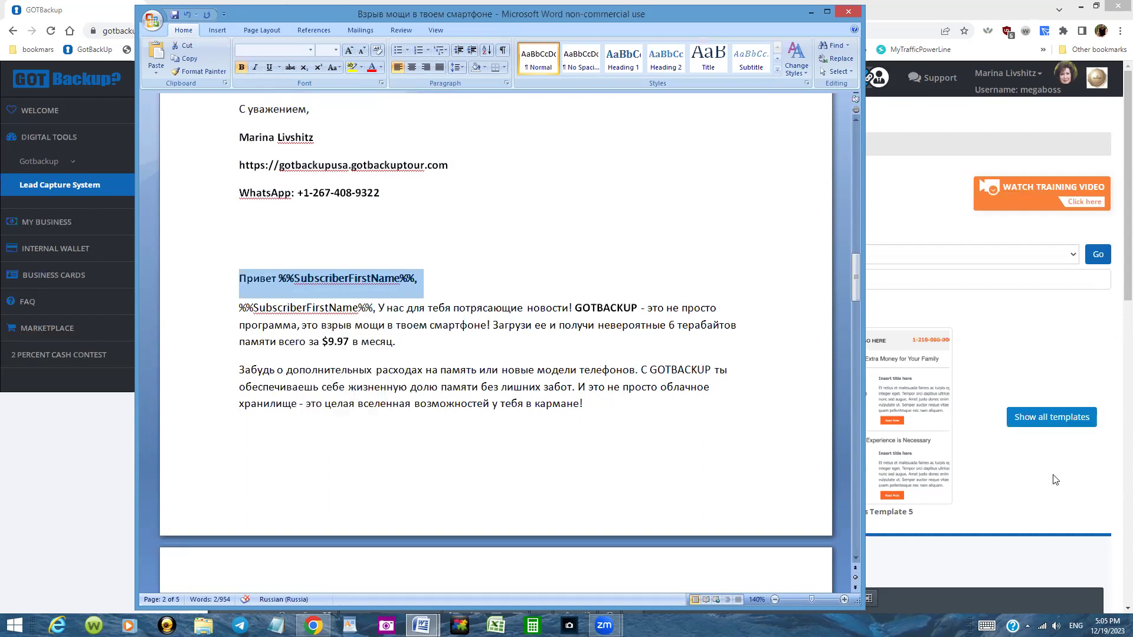
left_click(1007, 455)
left_click(437, 278)
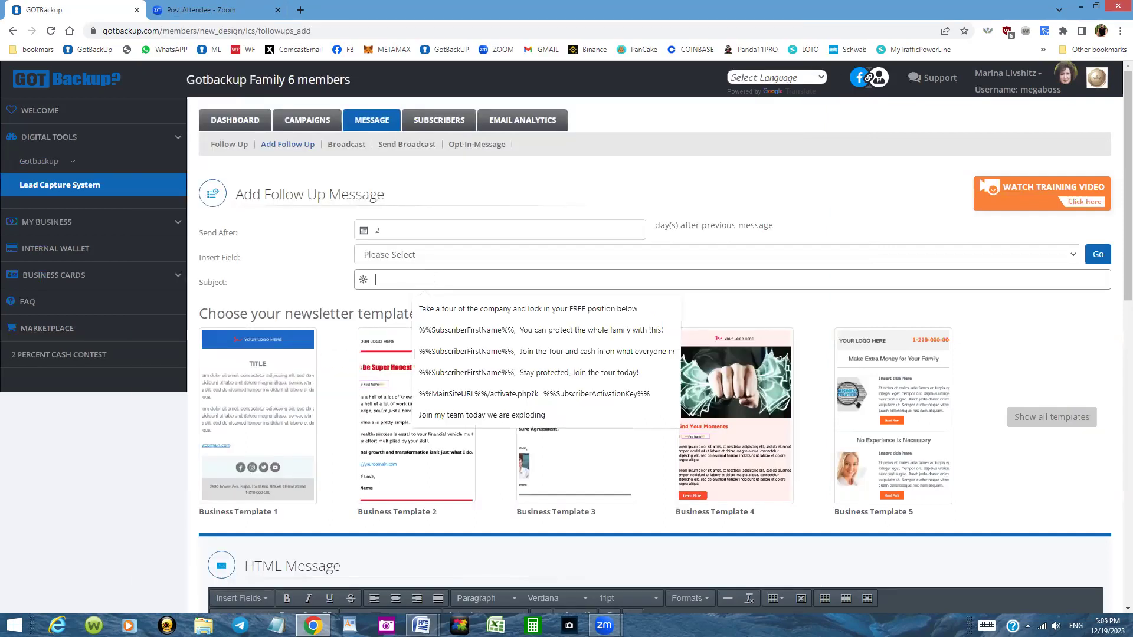
key("ctrl+v")
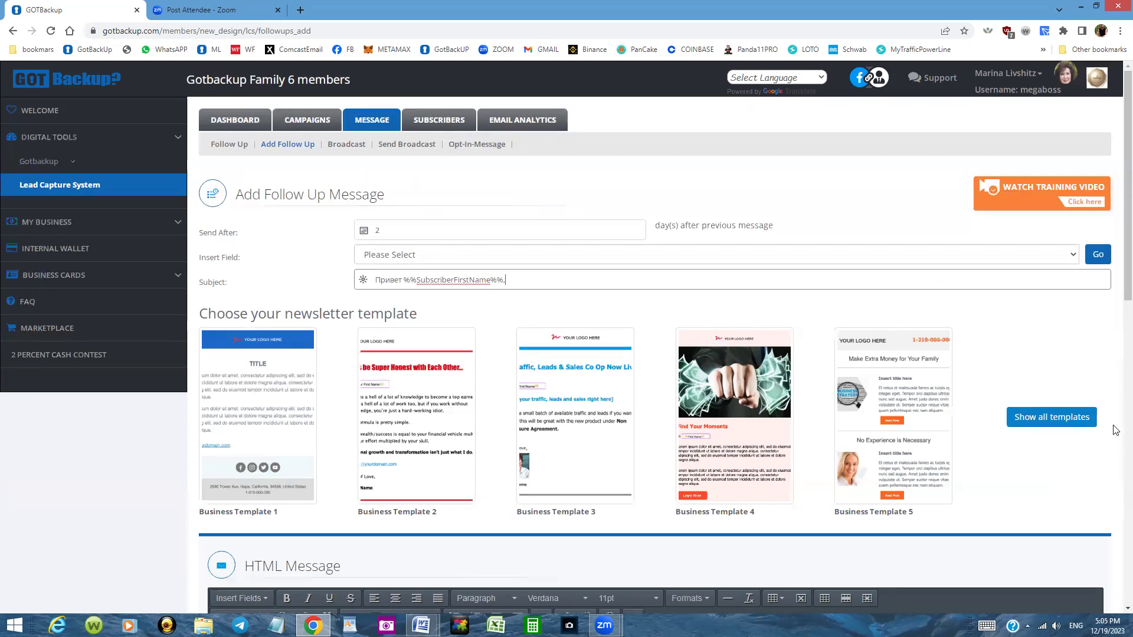
Apply the single Gotbackup-category newsletter template to the HTML message.
left_click(1066, 424)
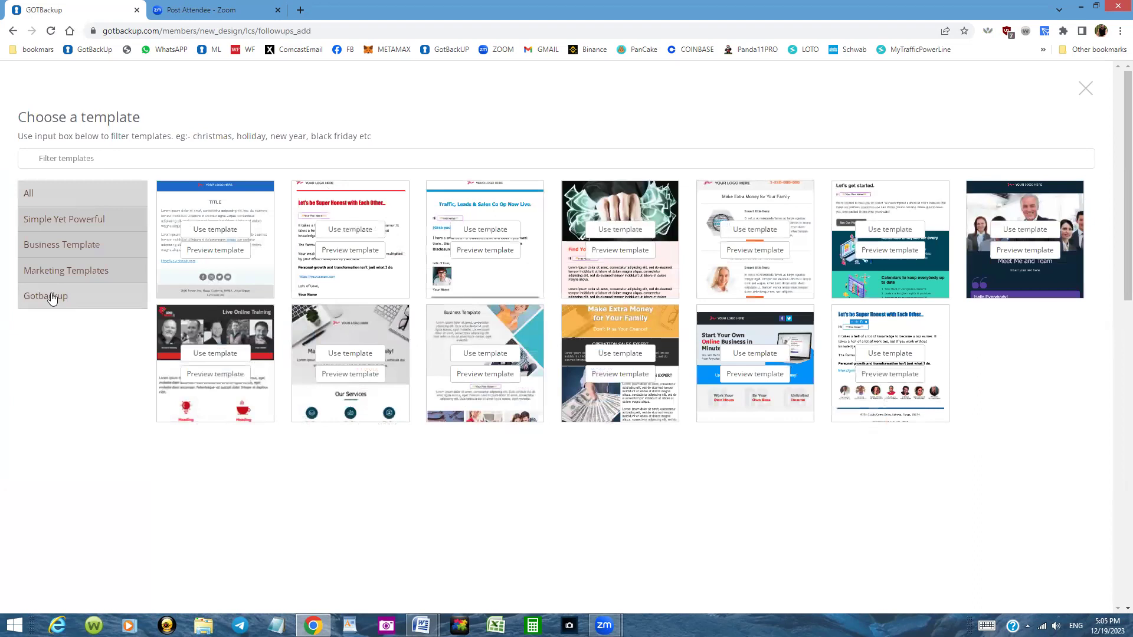
left_click(52, 298)
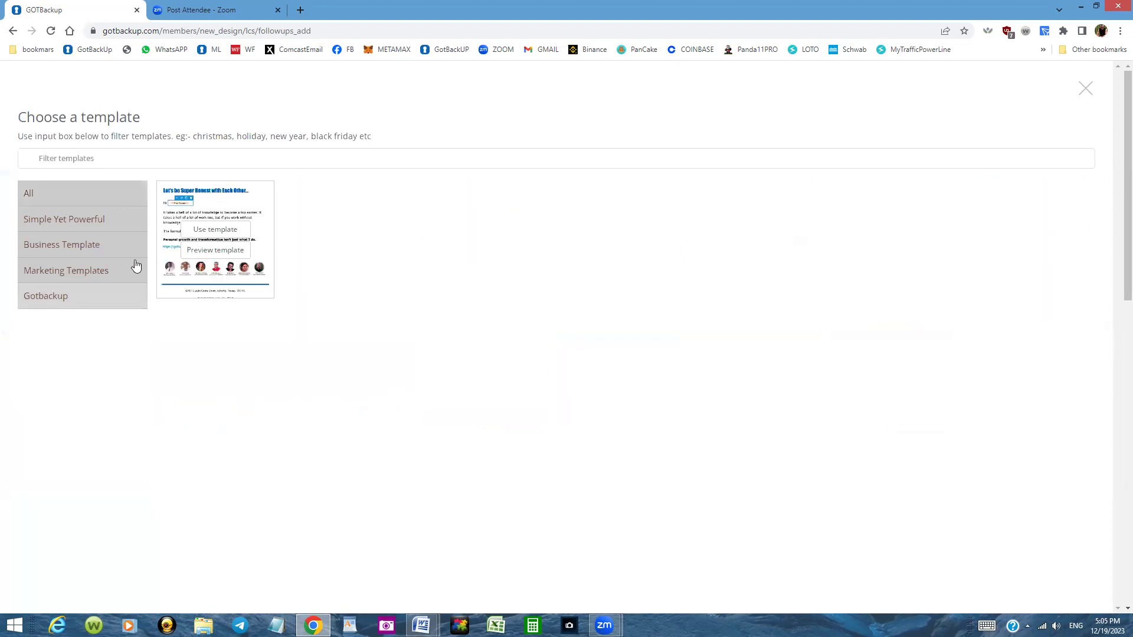
left_click(216, 231)
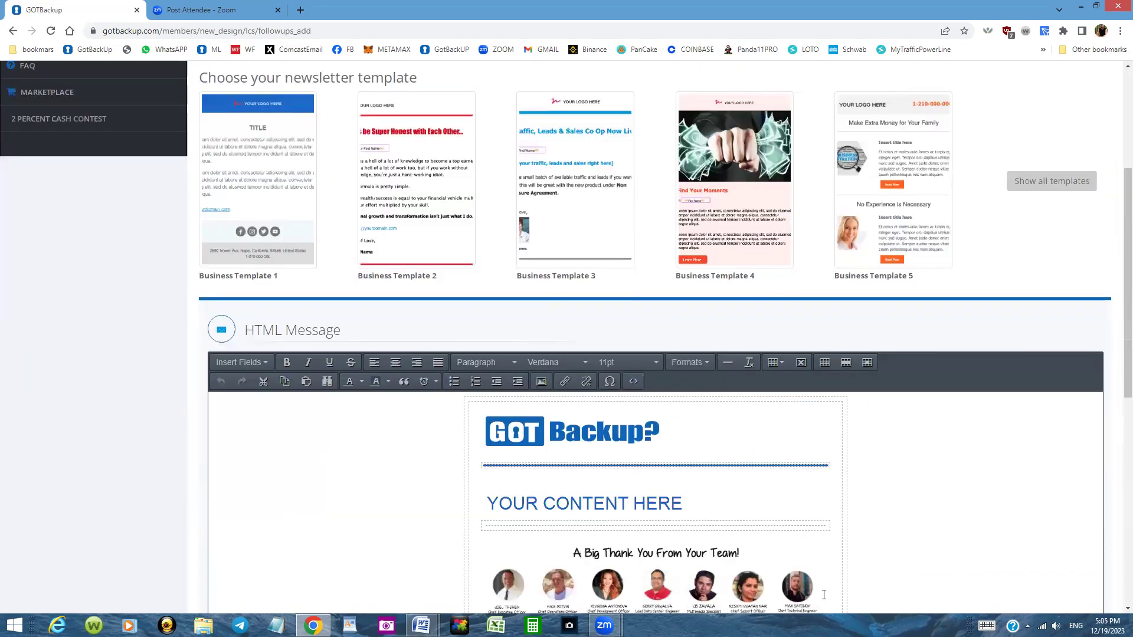
Copy the Word letter's body through the WhatsApp signature line, close Word, and select YOUR CONTENT HERE.
mouse_move(421, 625)
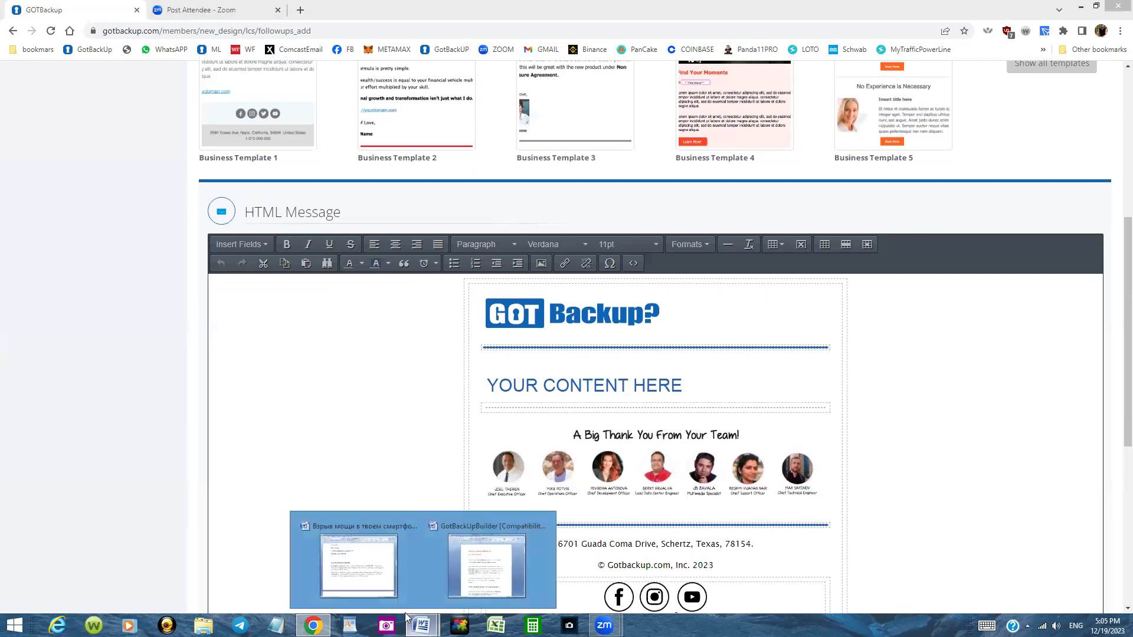
left_click(364, 568)
triple_click(360, 282)
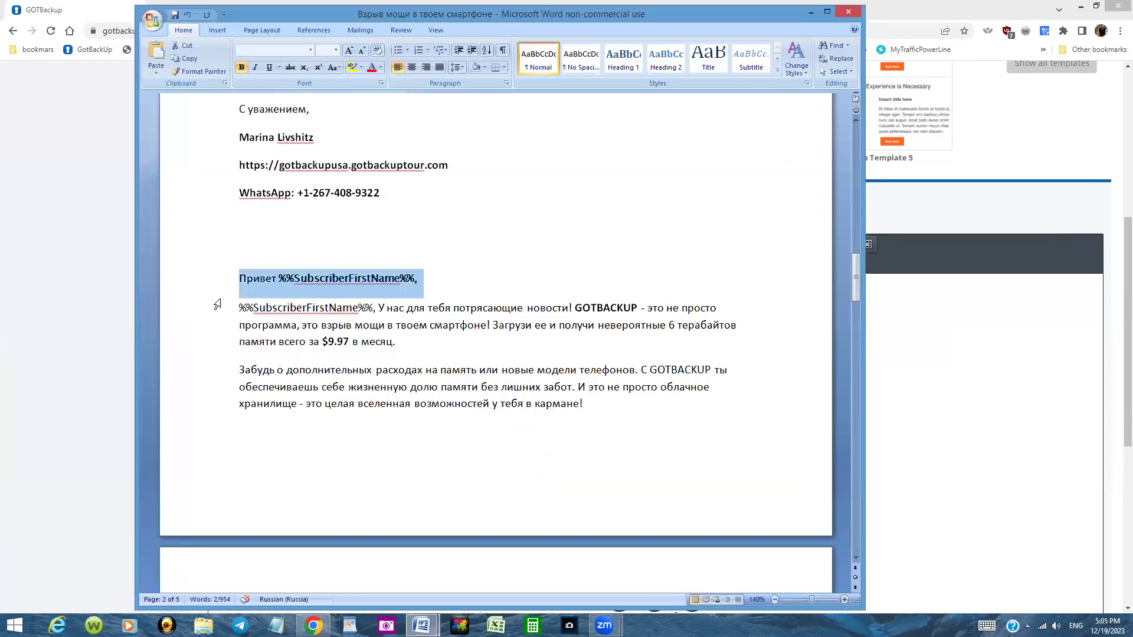
left_click_drag(237, 305, 590, 416)
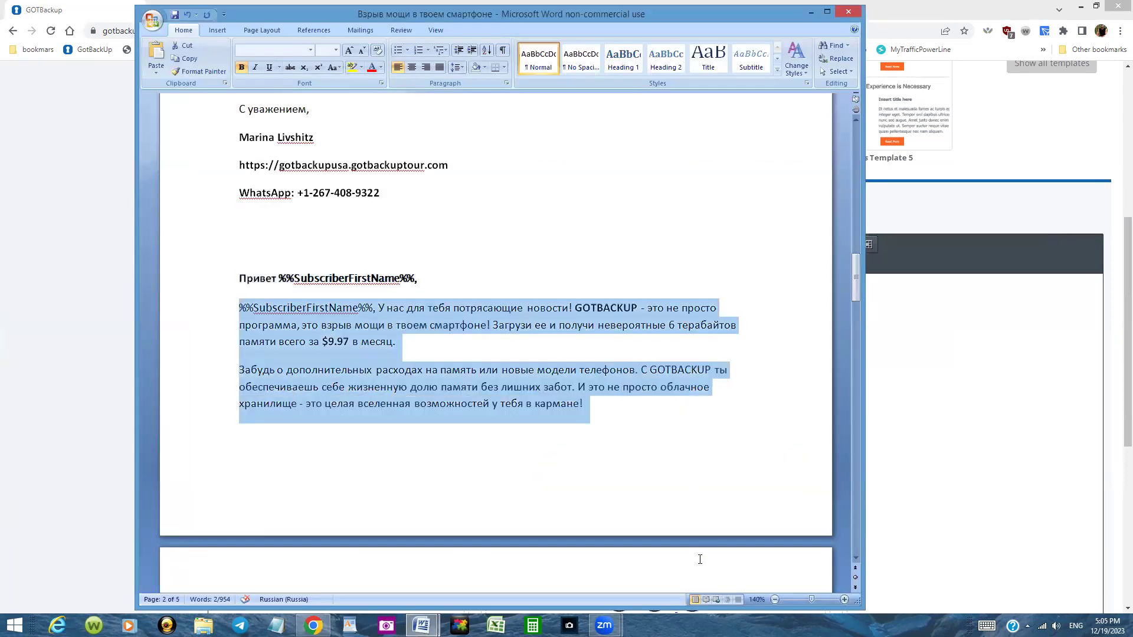
left_click_drag(696, 607, 570, 489)
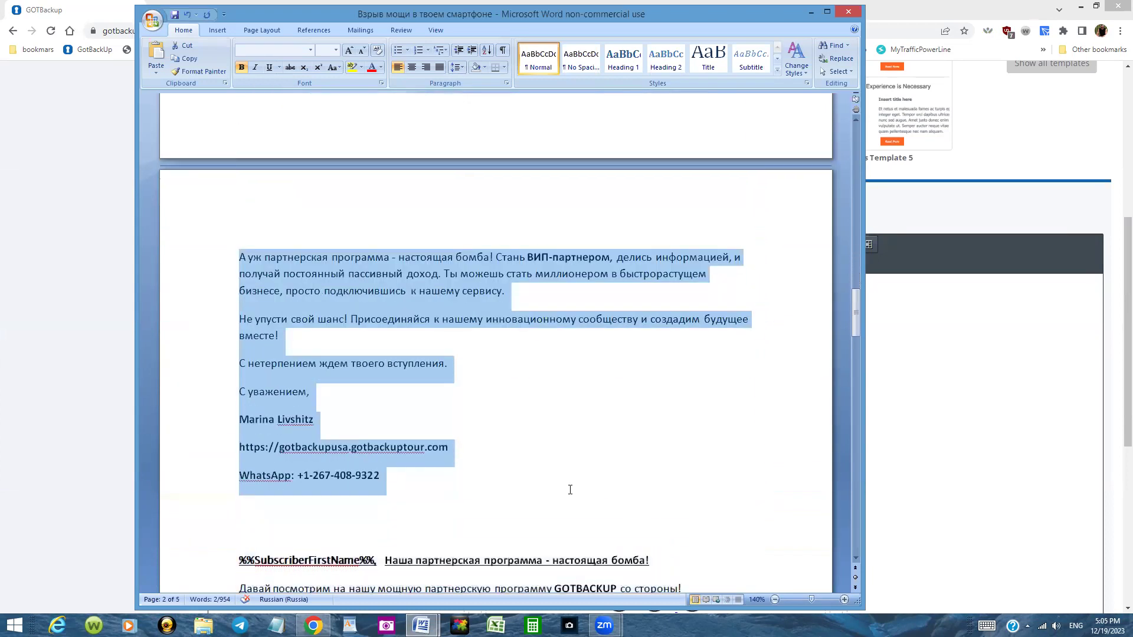
right_click(314, 269)
left_click(228, 290)
left_click(848, 12)
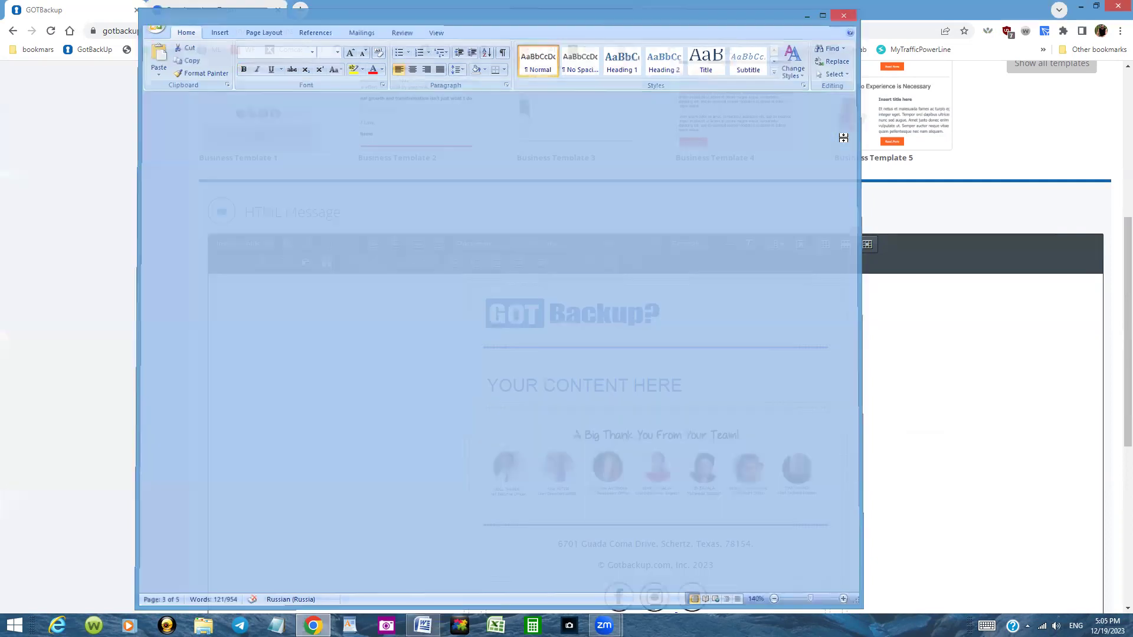
left_click_drag(488, 385, 757, 381)
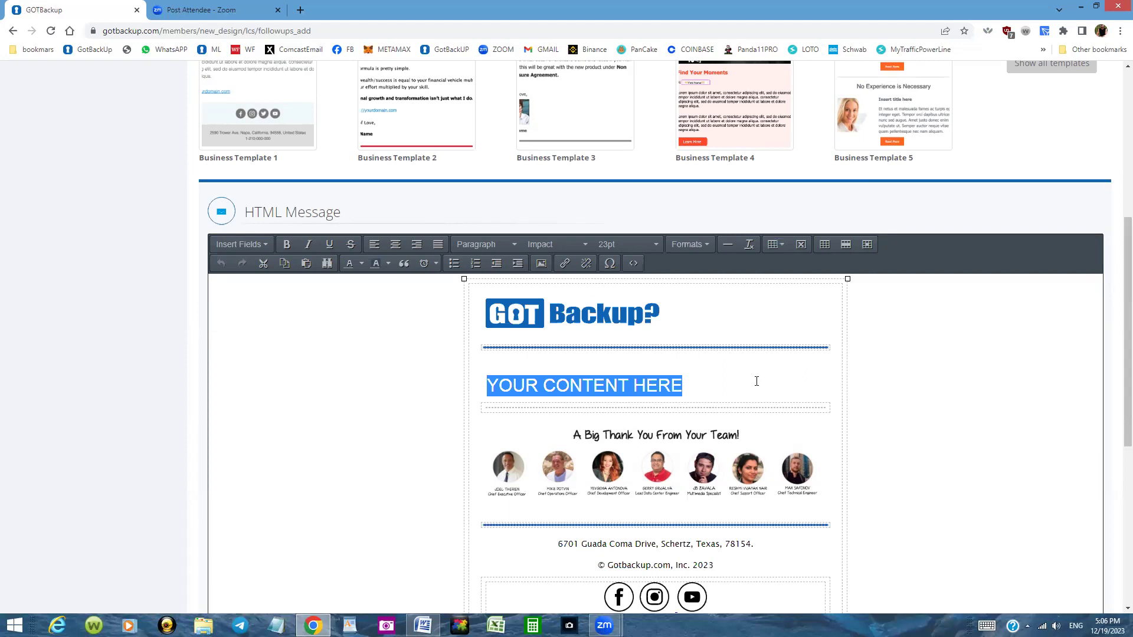
Paste the copied Russian letter over the YOUR CONTENT HERE placeholder.
key("ctrl+v")
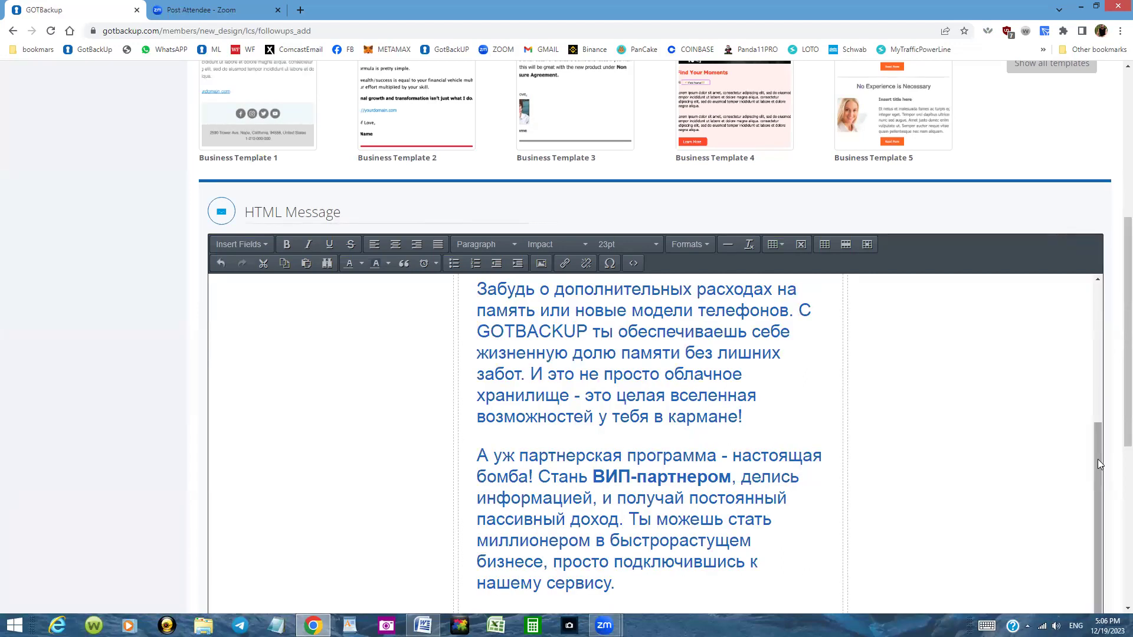
scroll(1097, 459, "down", 1)
scroll(1105, 532, "down", 3)
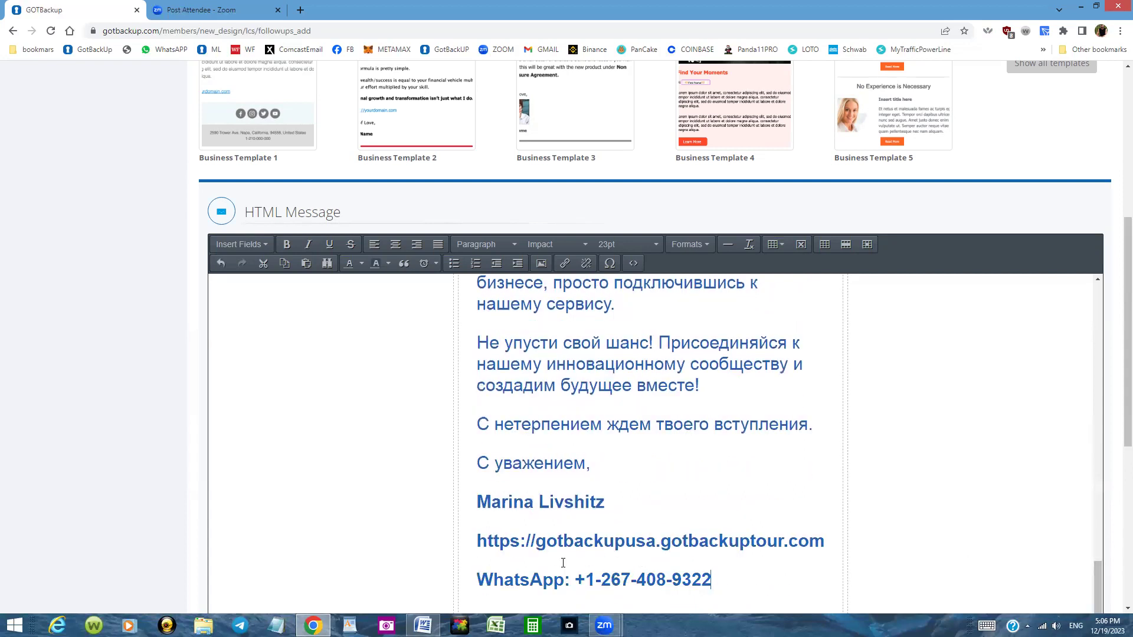
left_click_drag(476, 542, 828, 549)
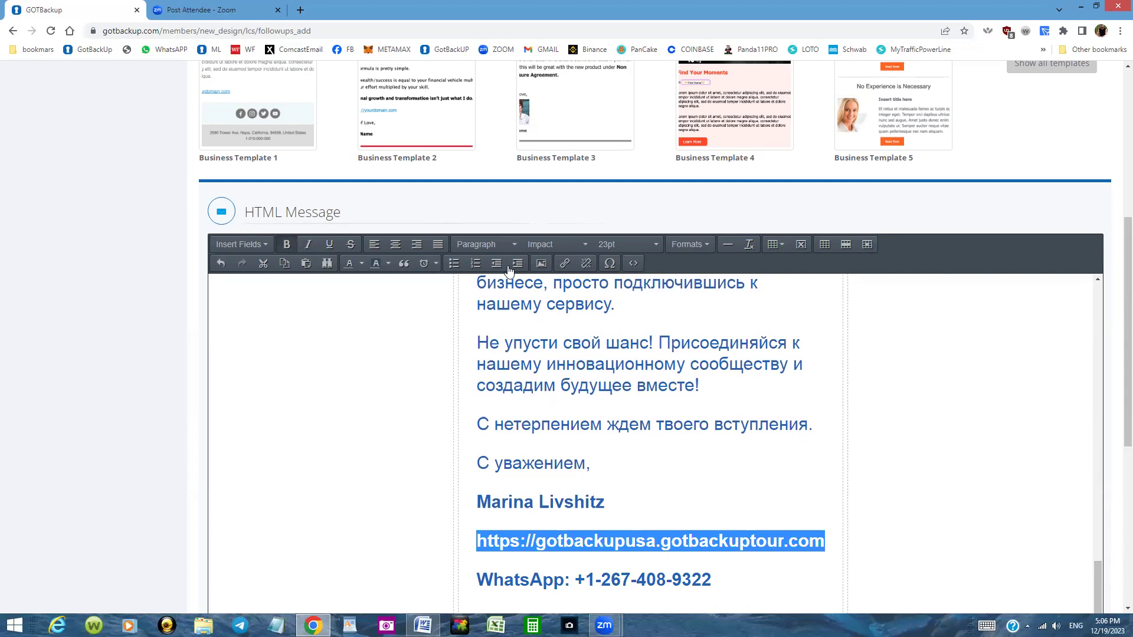
right_click(599, 540)
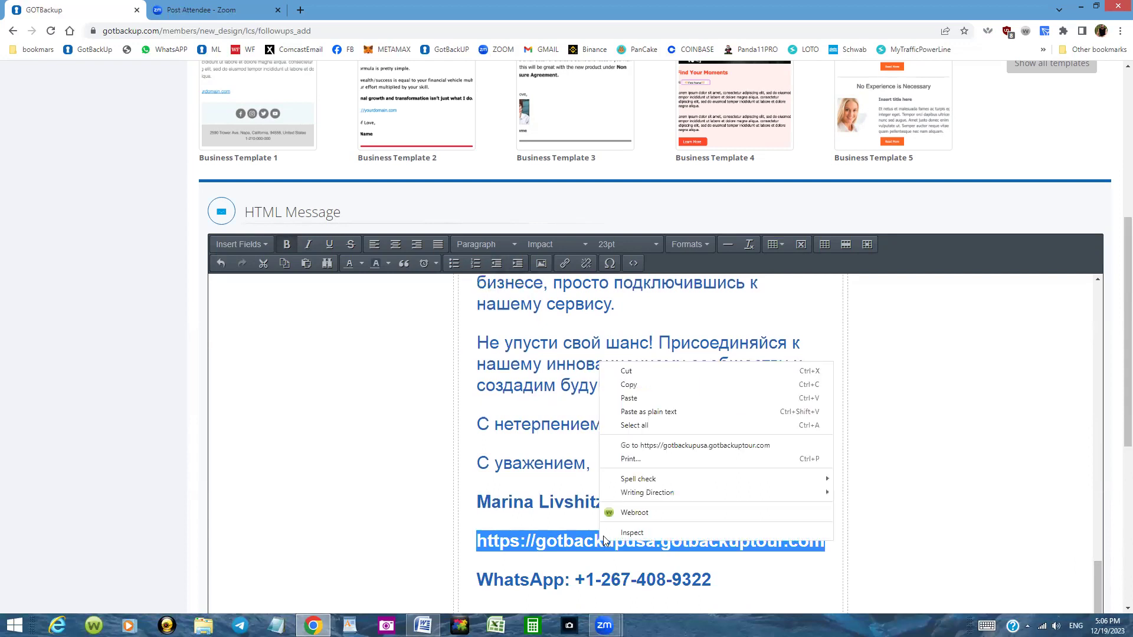
left_click(638, 387)
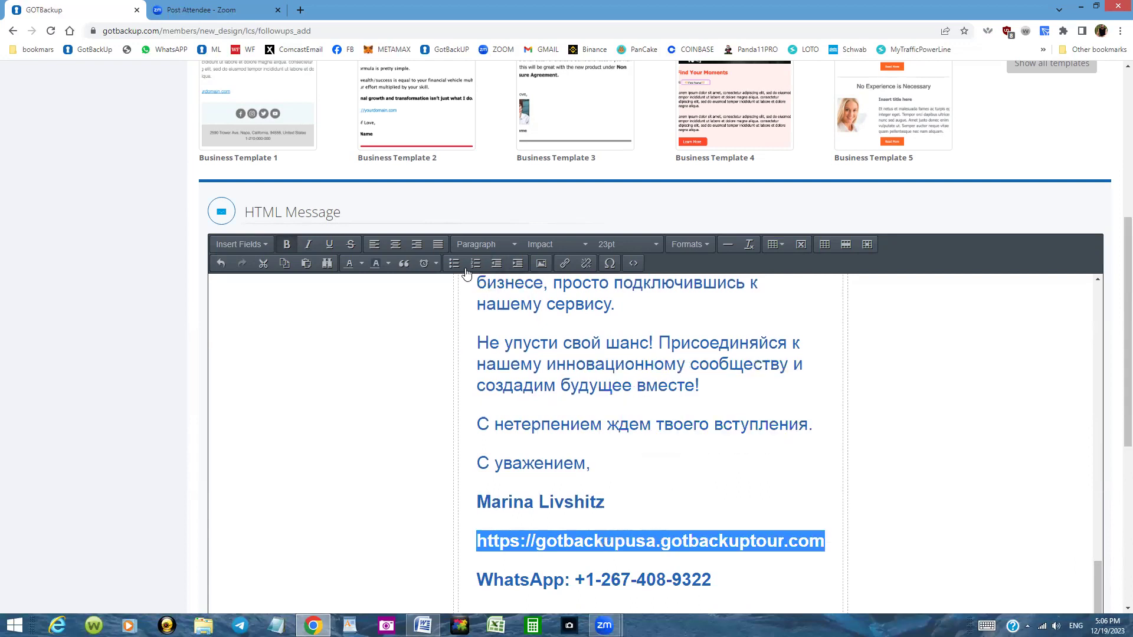
left_click(562, 264)
left_click(566, 309)
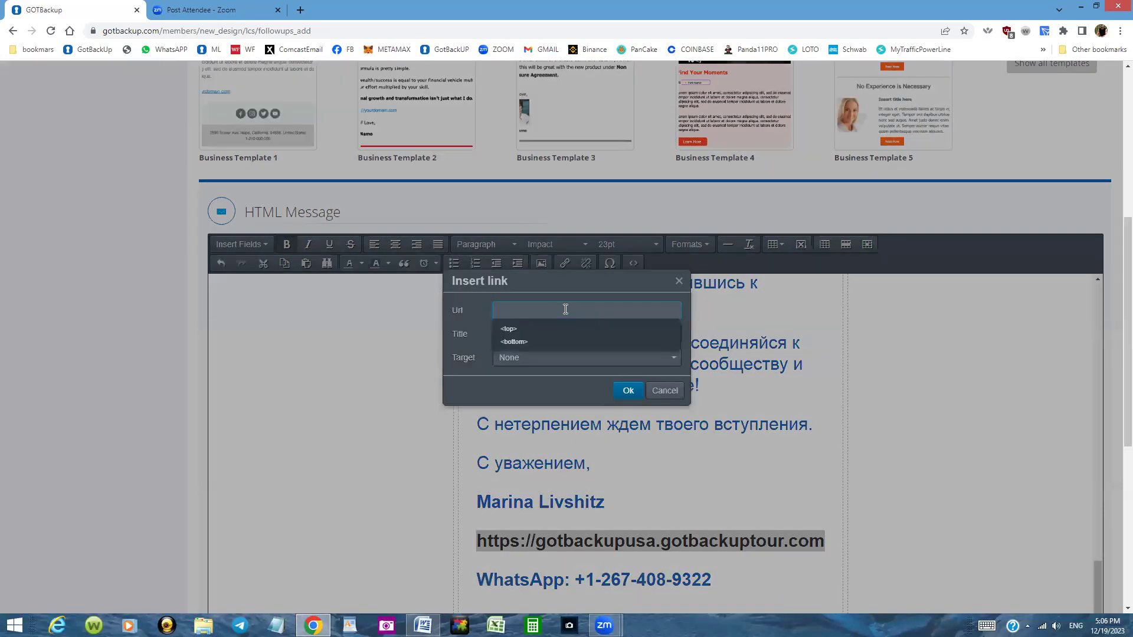
key("ctrl+v")
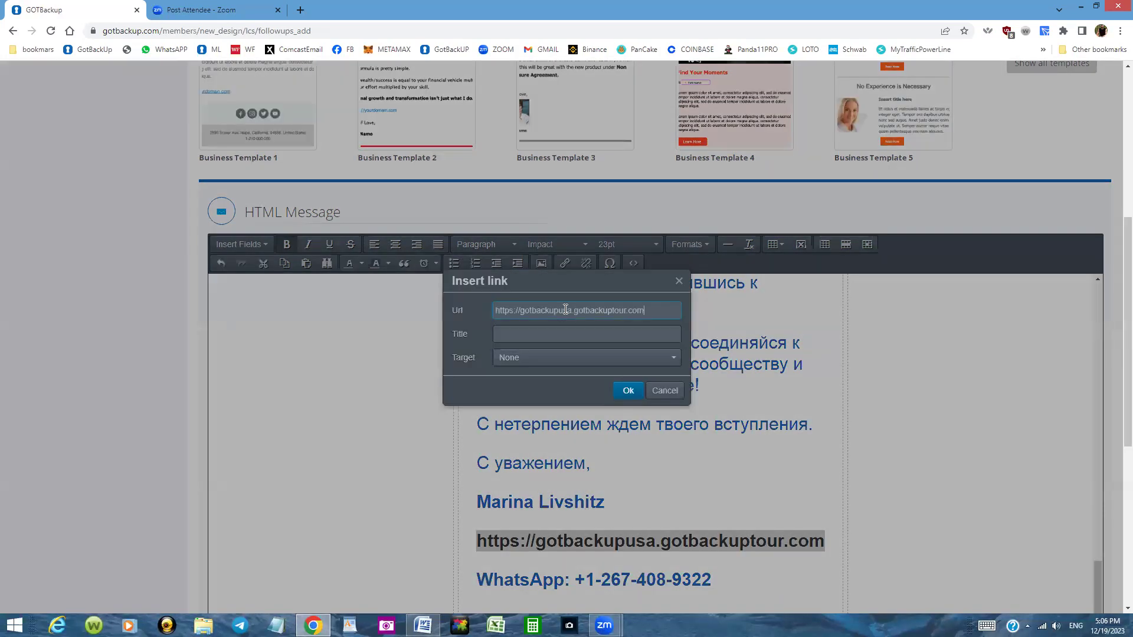
left_click(628, 391)
scroll(989, 435, "up", 10)
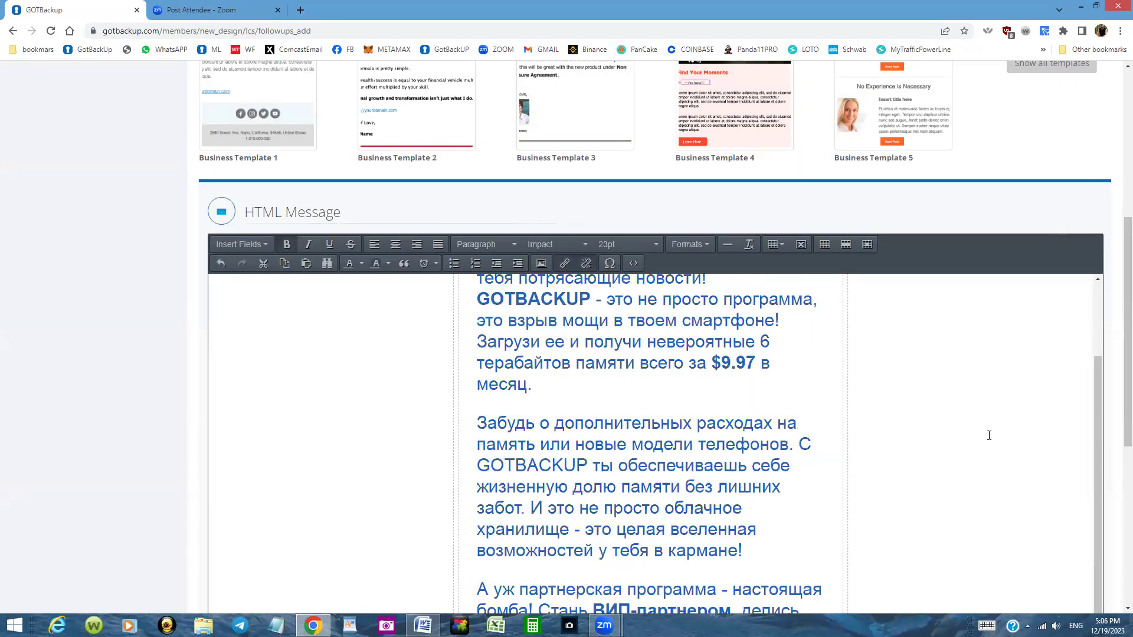
scroll(989, 436, "down", 2)
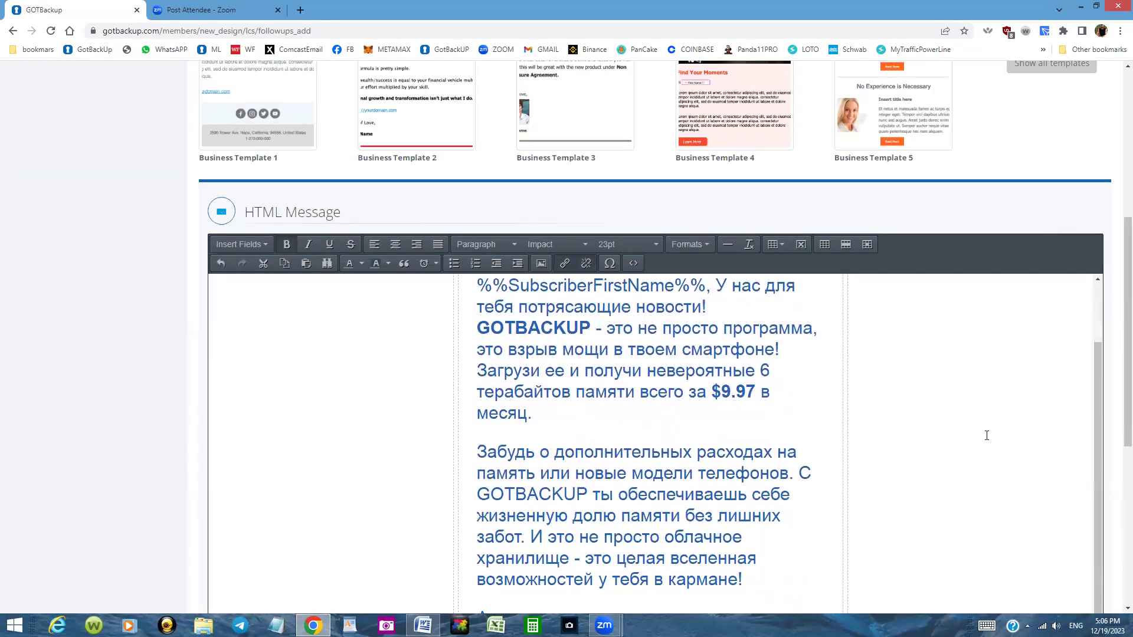
scroll(982, 435, "up", 1)
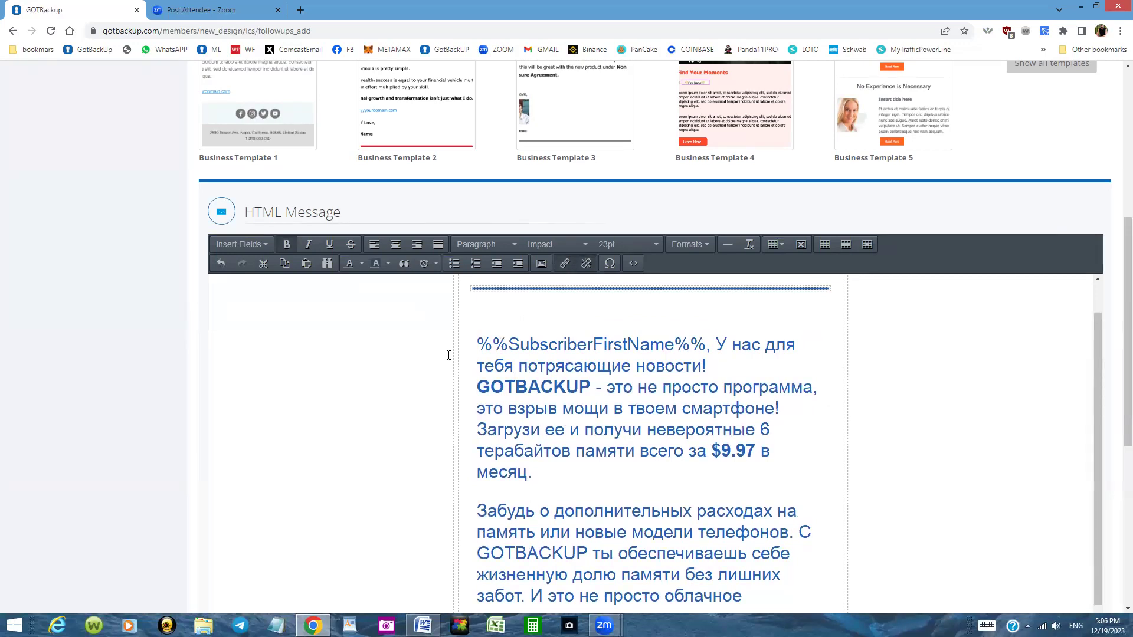
left_click_drag(476, 387, 590, 387)
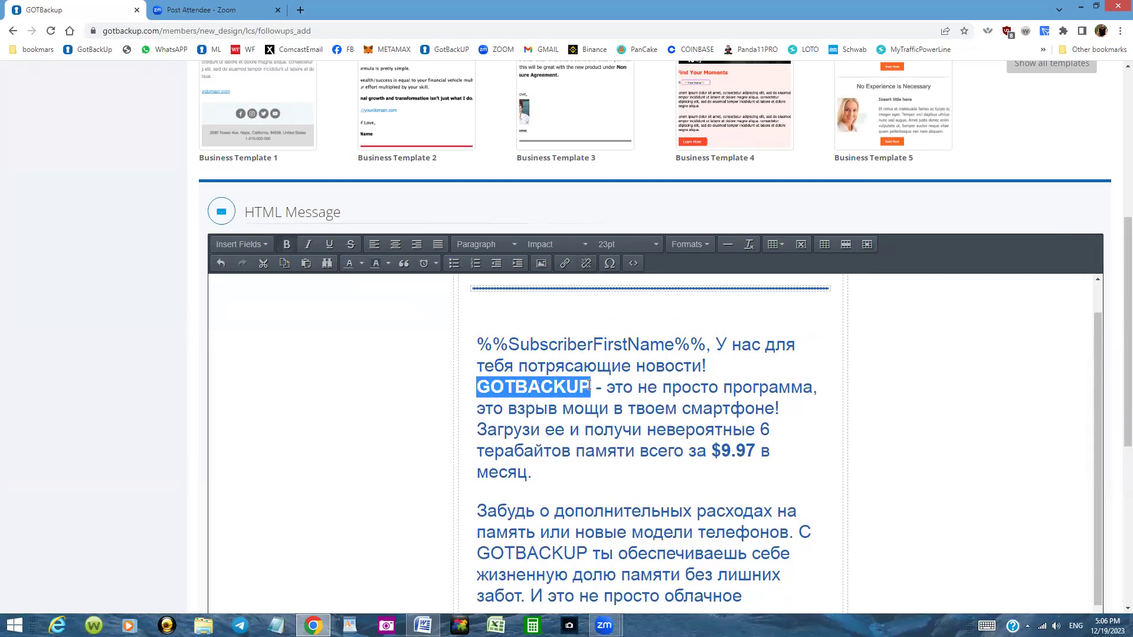
left_click(570, 263)
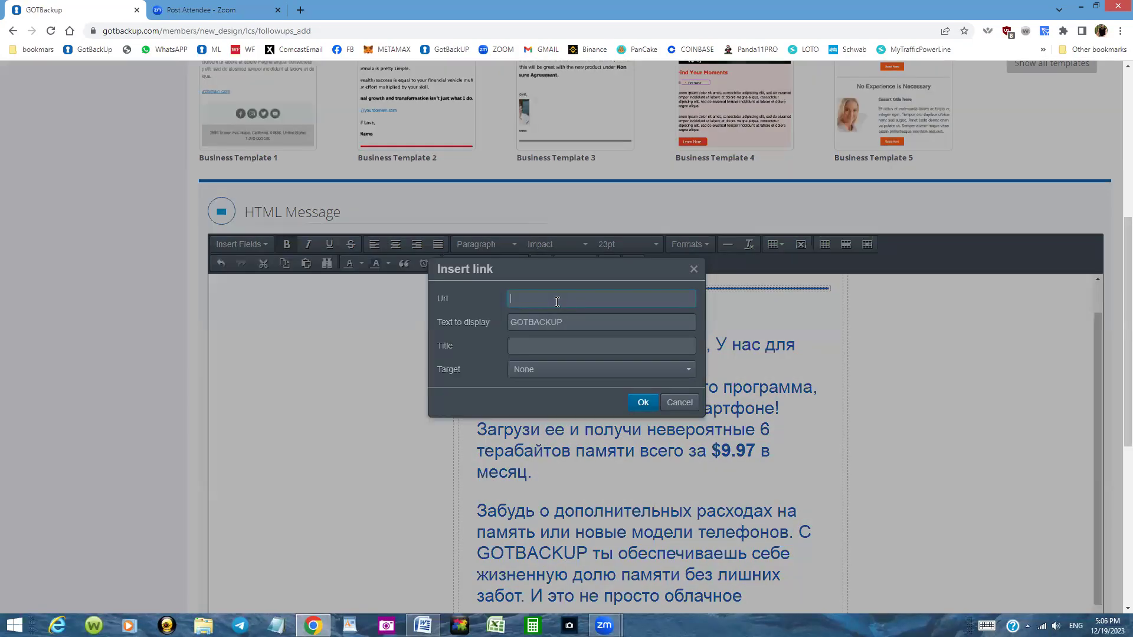
key("ctrl+v")
left_click(643, 402)
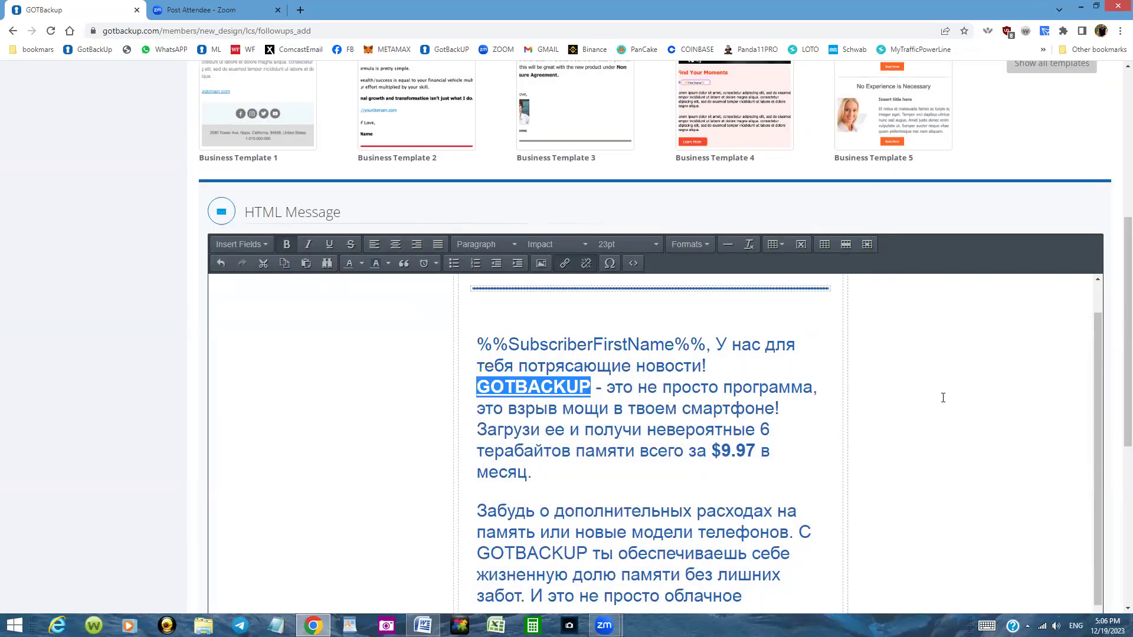
Link the GOTBACKUP in the second paragraph to the same website address.
scroll(958, 398, "down", 3)
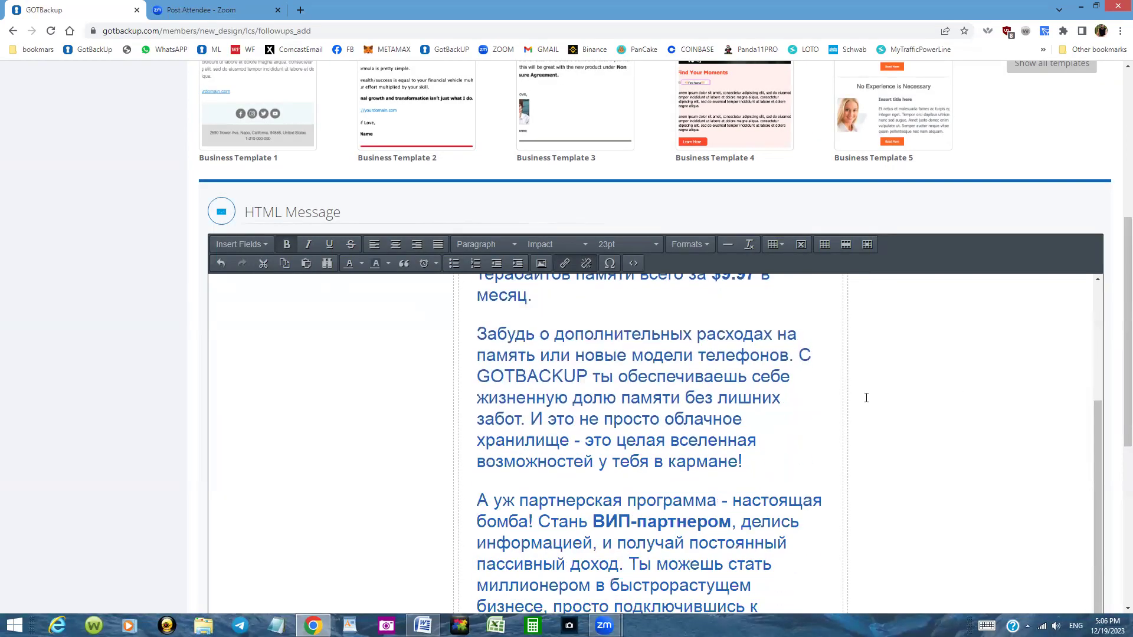
left_click_drag(475, 377, 586, 371)
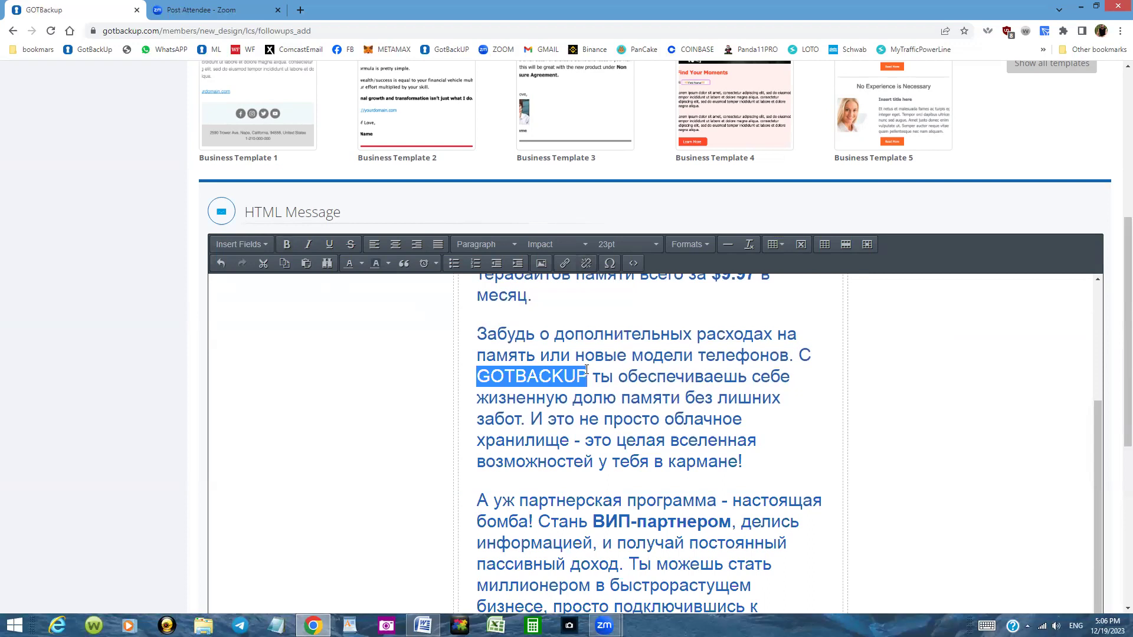
left_click(564, 263)
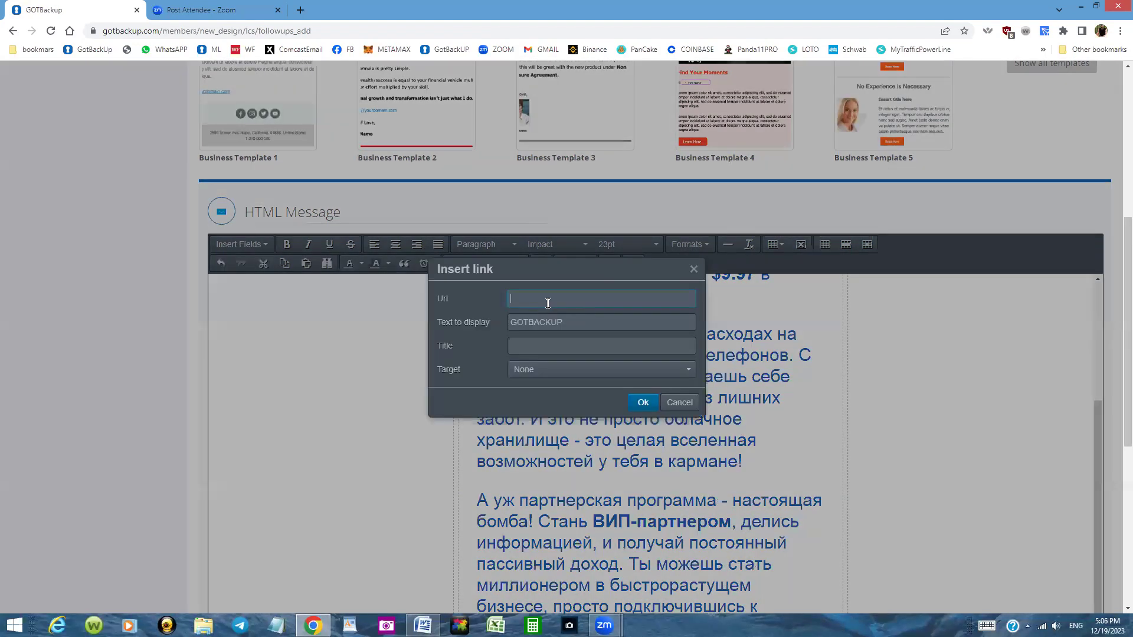
key("ctrl+v")
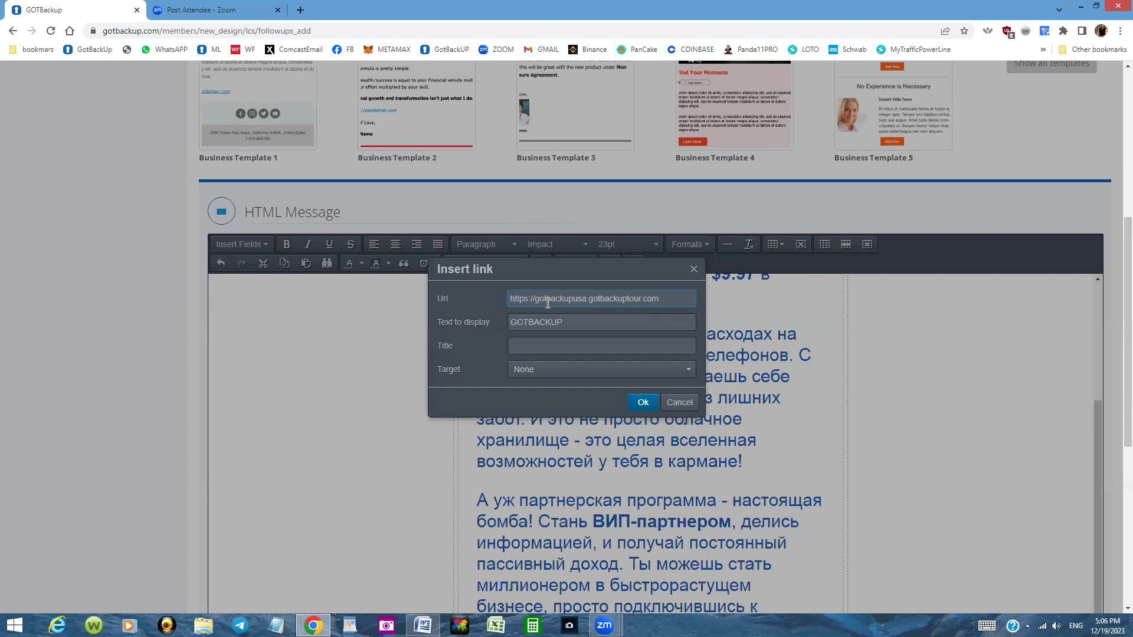
left_click(654, 401)
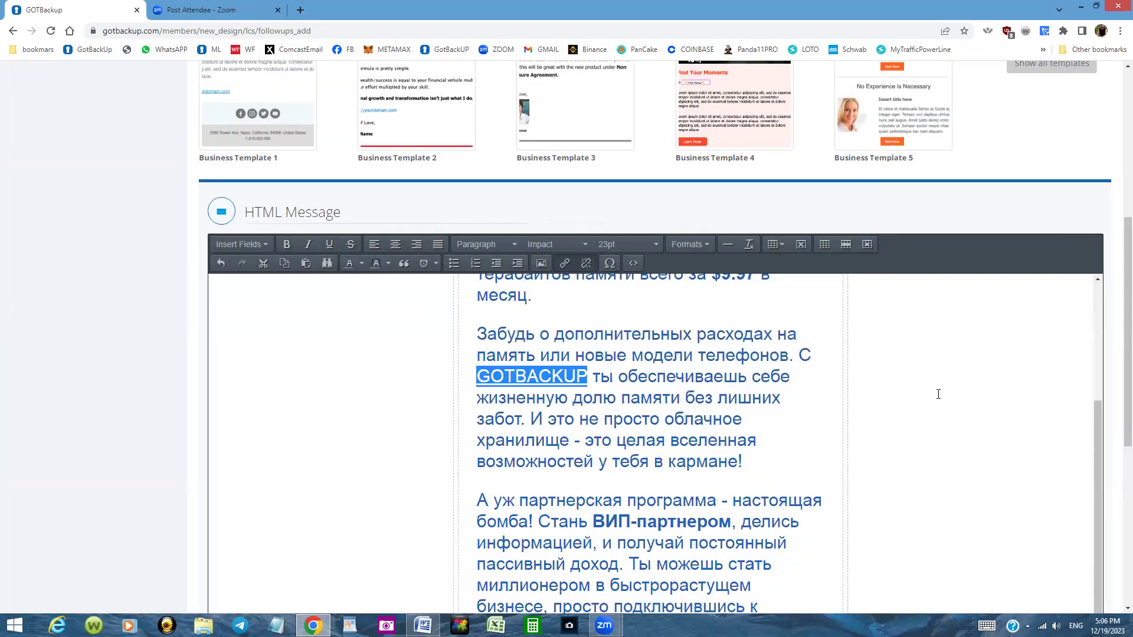
left_click(762, 397)
scroll(918, 397, "down", 3)
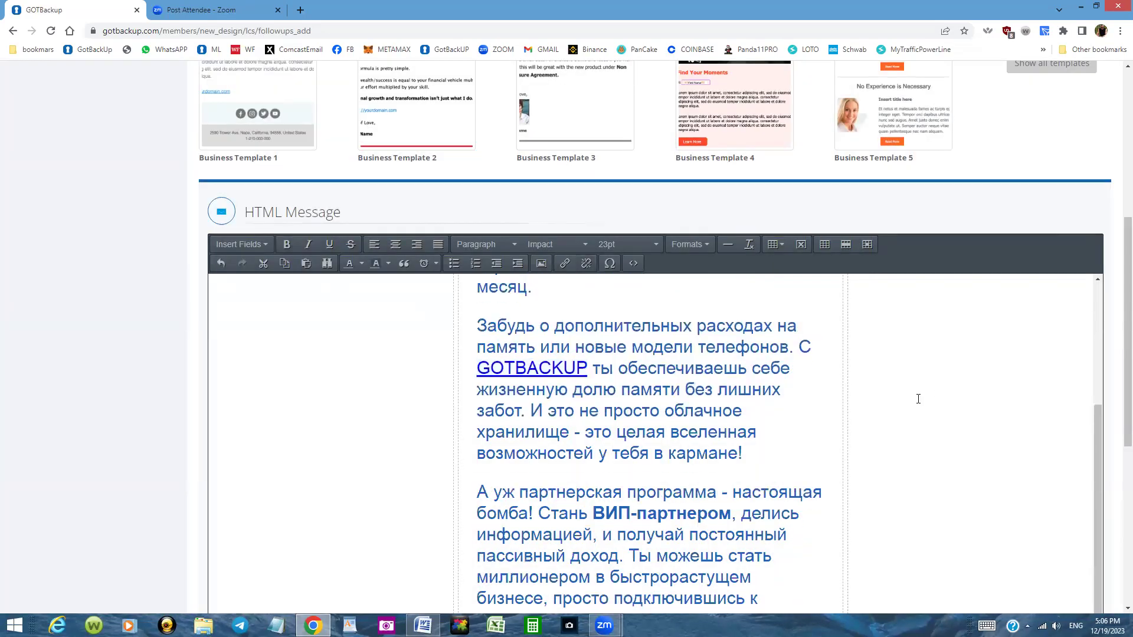
scroll(919, 399, "down", 3)
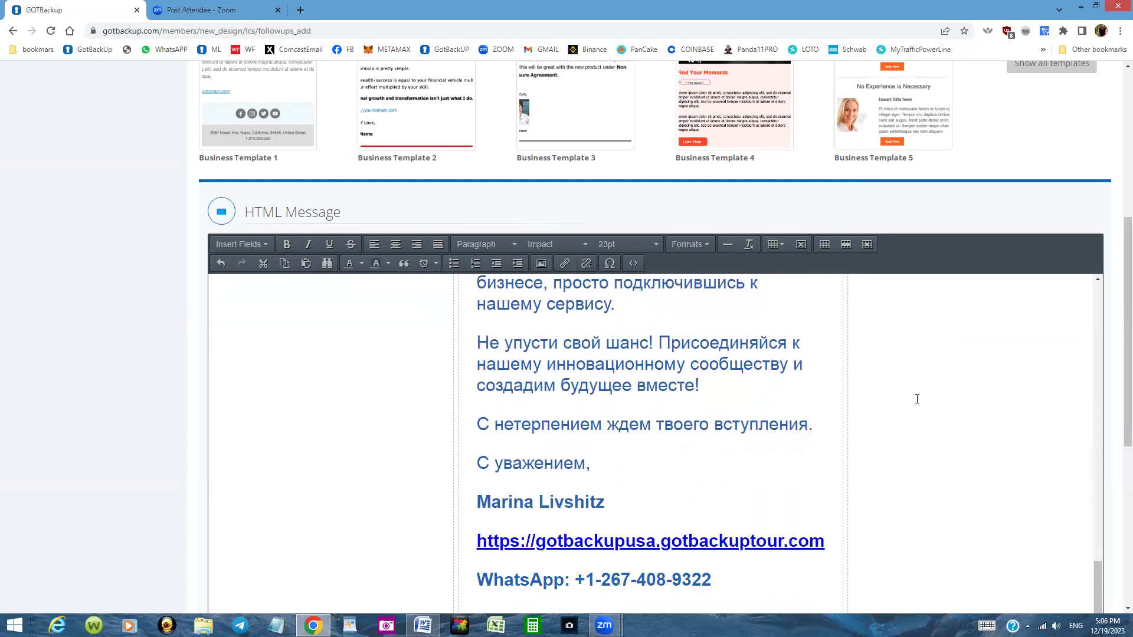
scroll(917, 398, "down", 2)
scroll(915, 399, "down", 1)
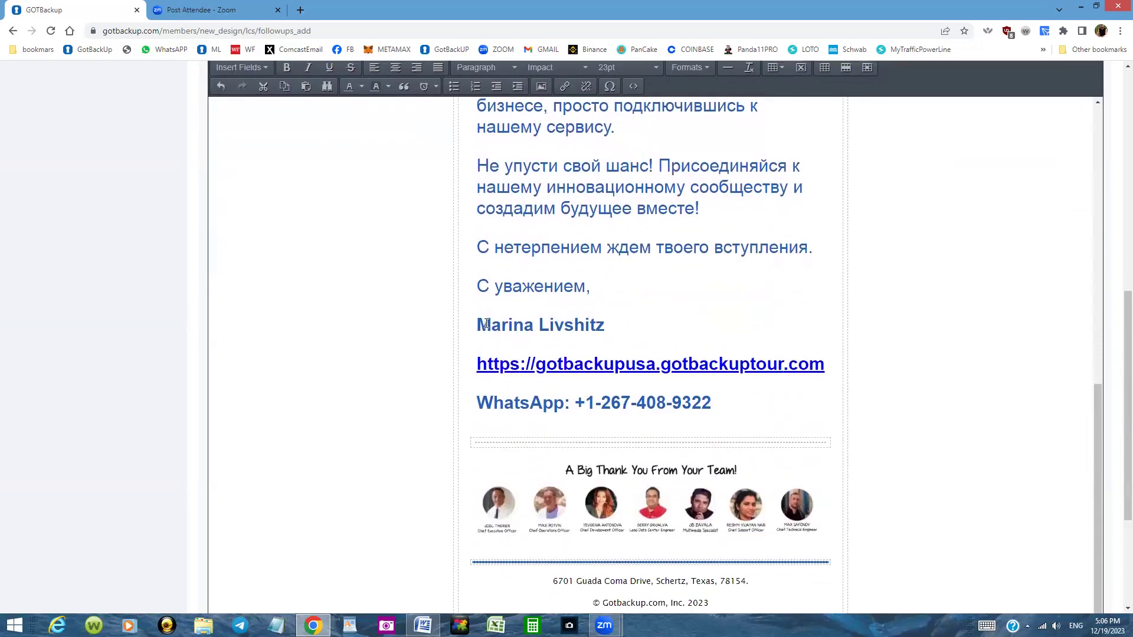
Upload and insert a 103×120 portrait photo on a new line below 'С уважением,'.
left_click(602, 290)
key("Return")
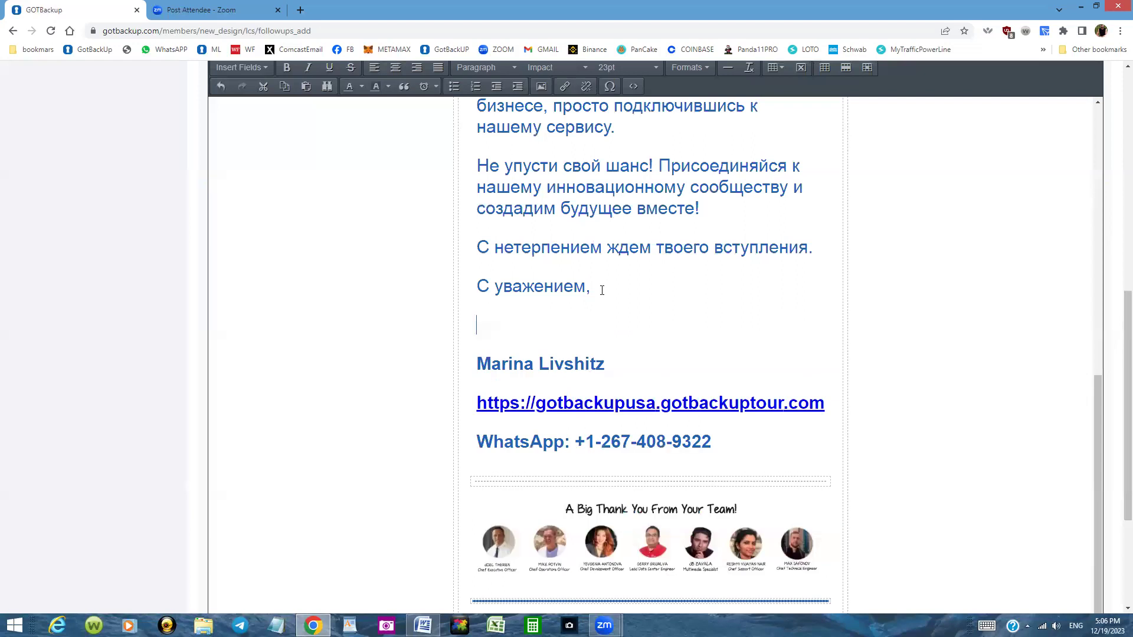
left_click(541, 87)
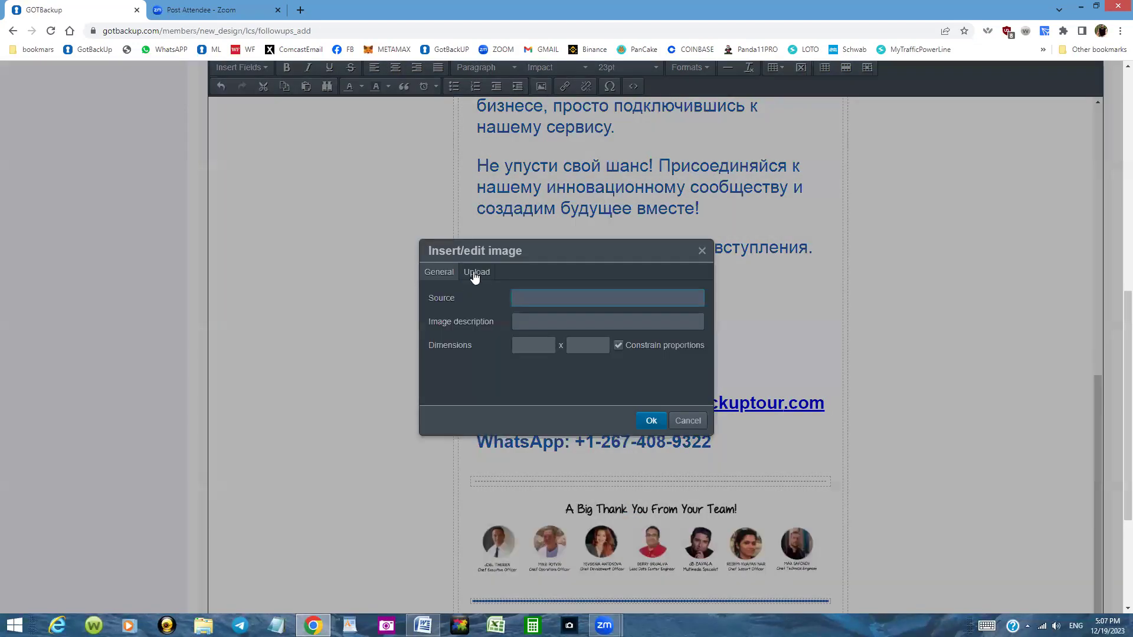
left_click(475, 274)
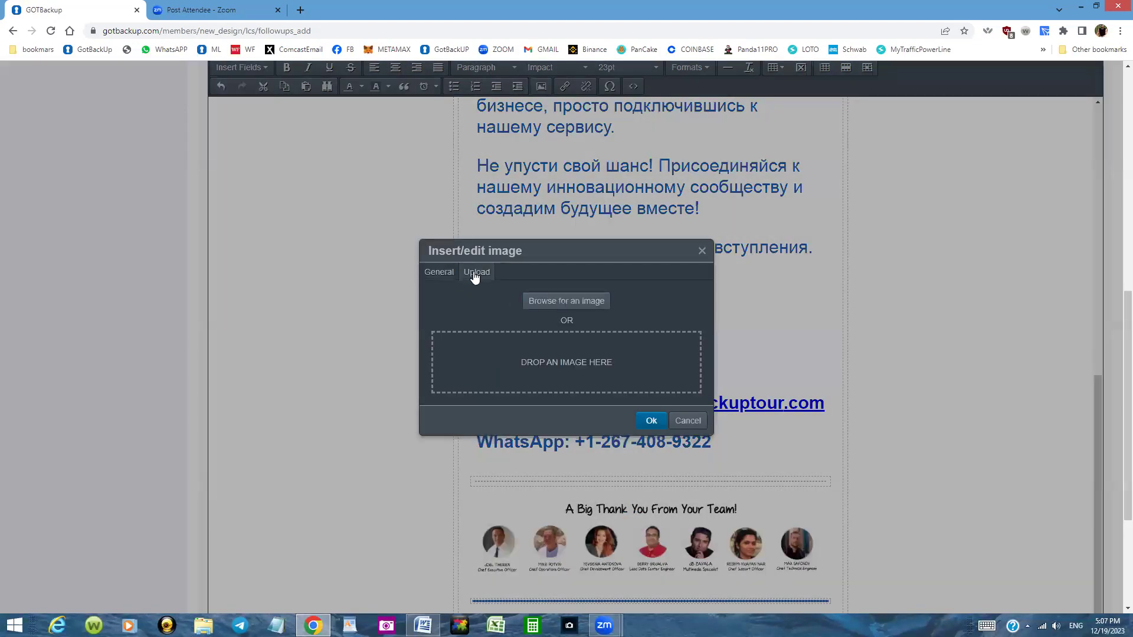
left_click(547, 304)
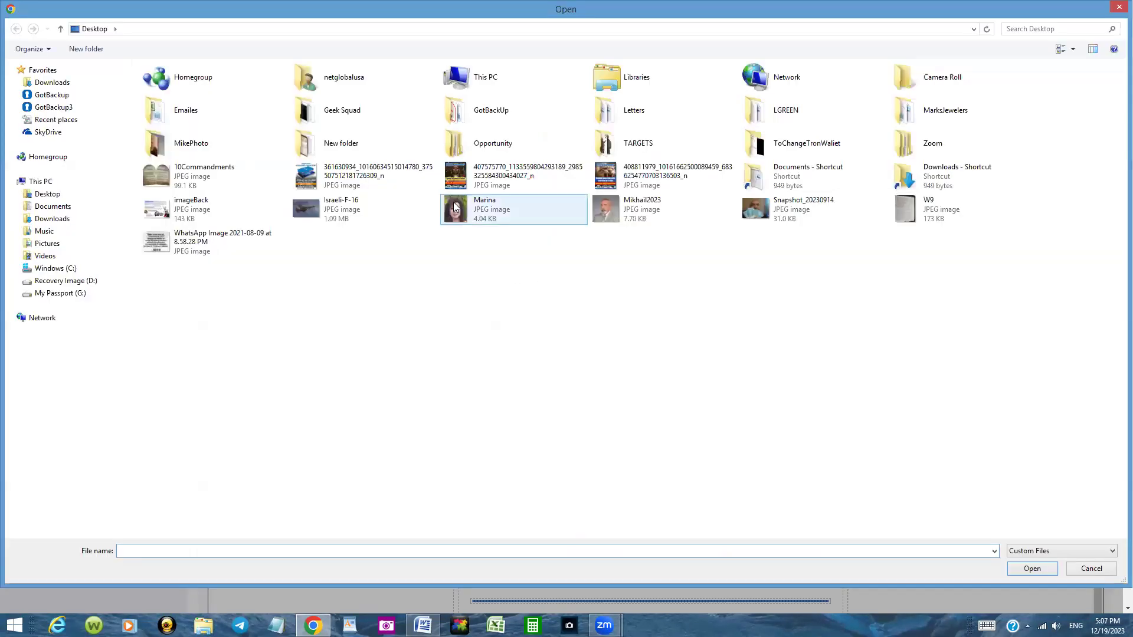
double_click(453, 202)
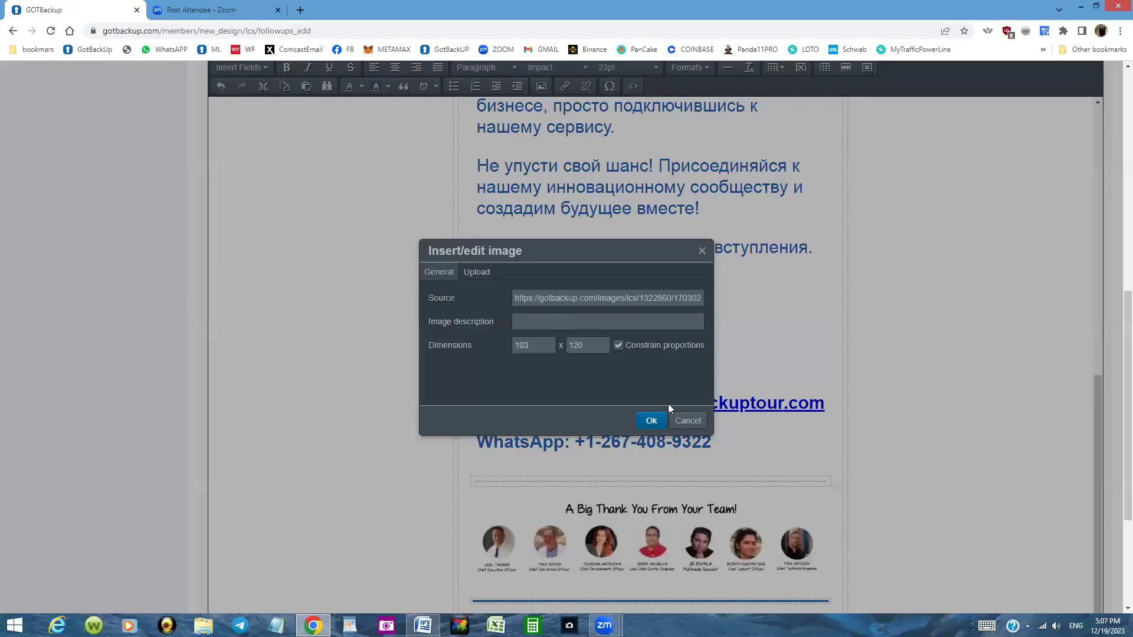
left_click(652, 421)
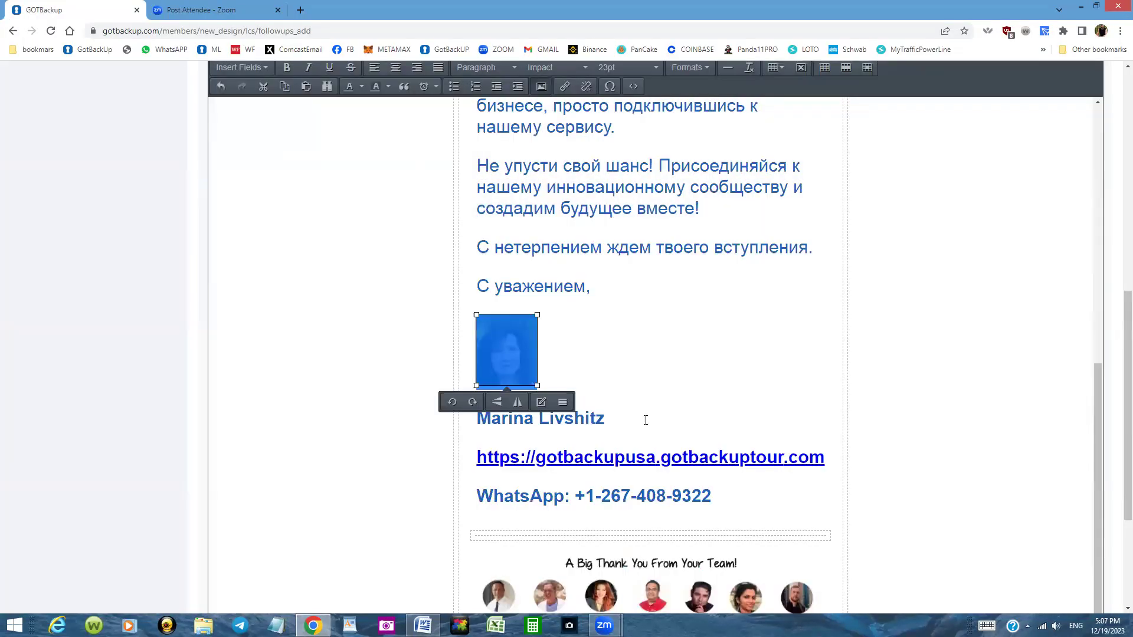
left_click(664, 380)
left_click_drag(1099, 380, 1097, 419)
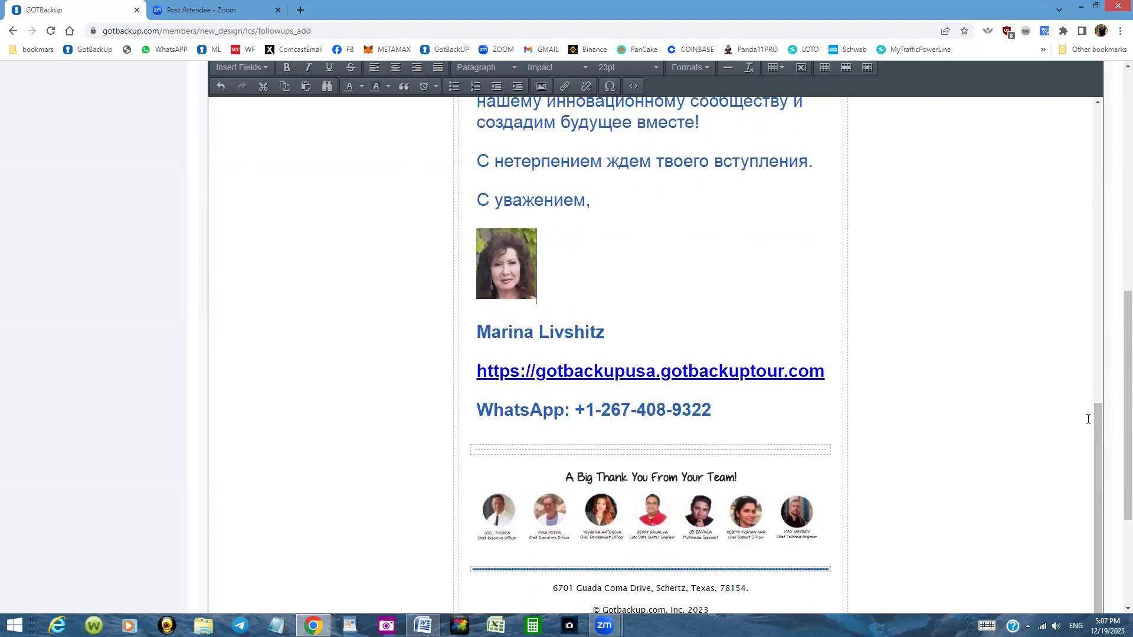
scroll(982, 435, "down", 1)
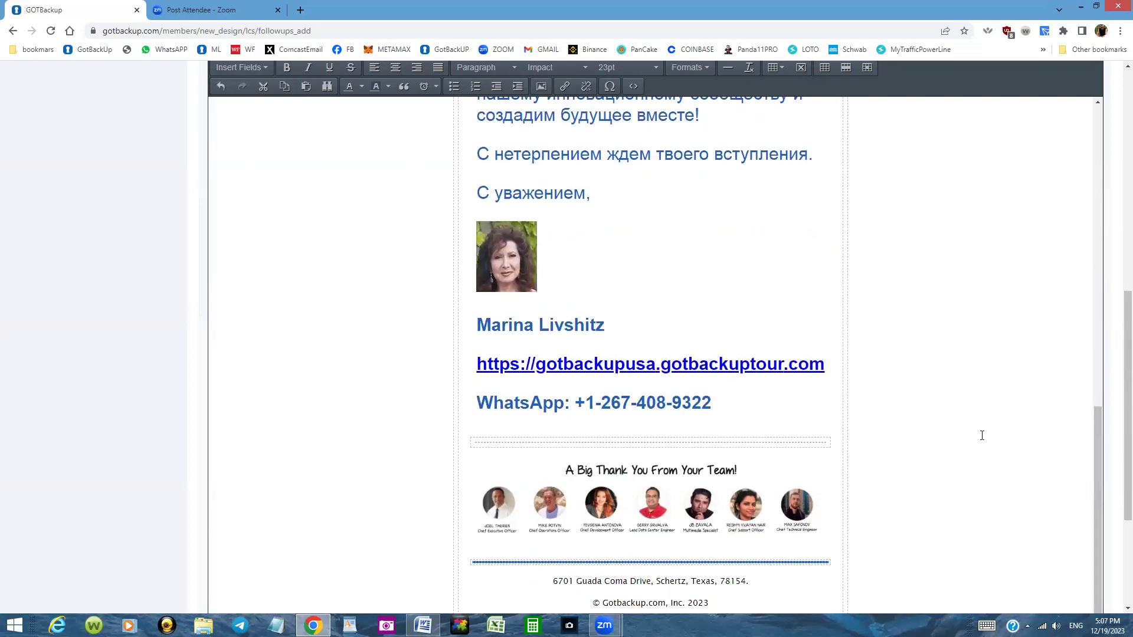
scroll(1115, 470, "down", 3)
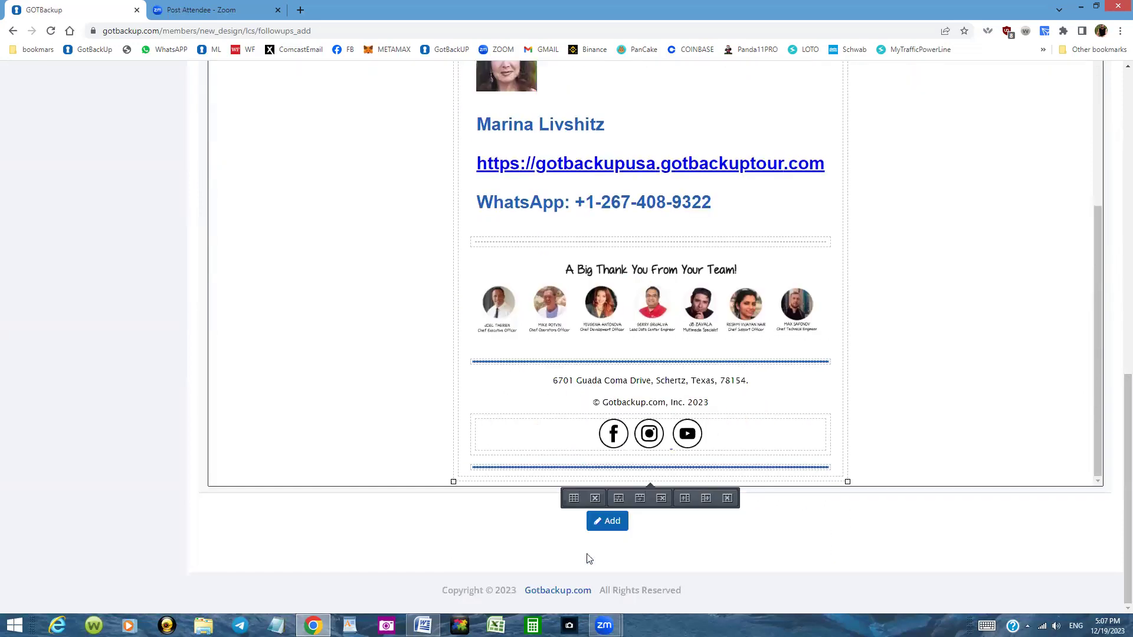
Save the 'Привет %%SubscriberFirstName%%.' message as a follow-up sent after 2 days.
left_click(612, 521)
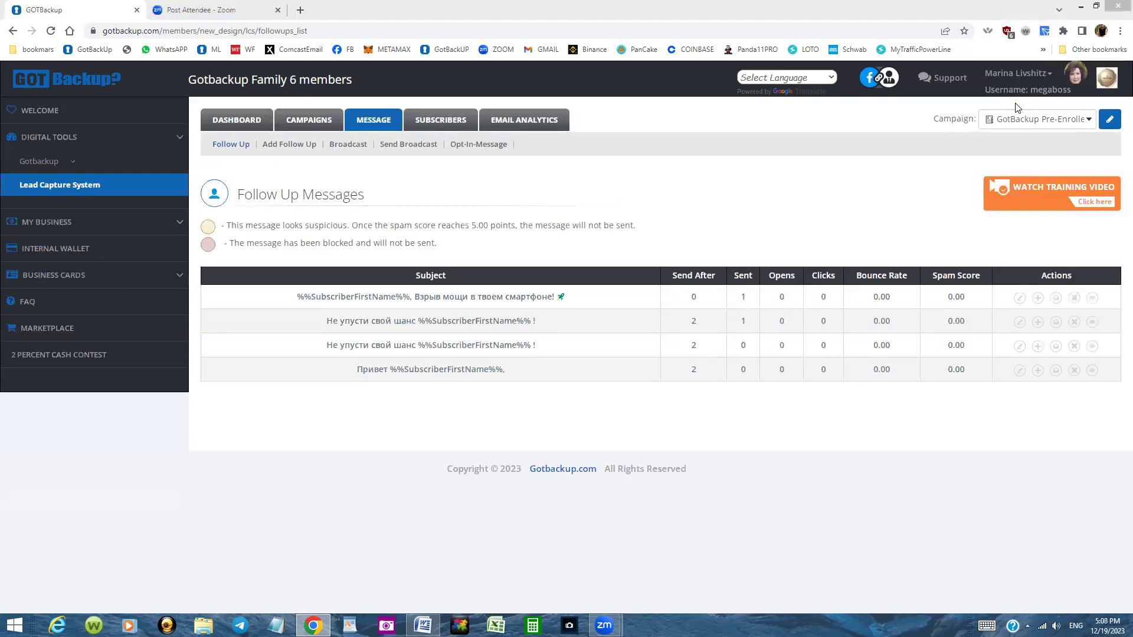
left_click(1020, 80)
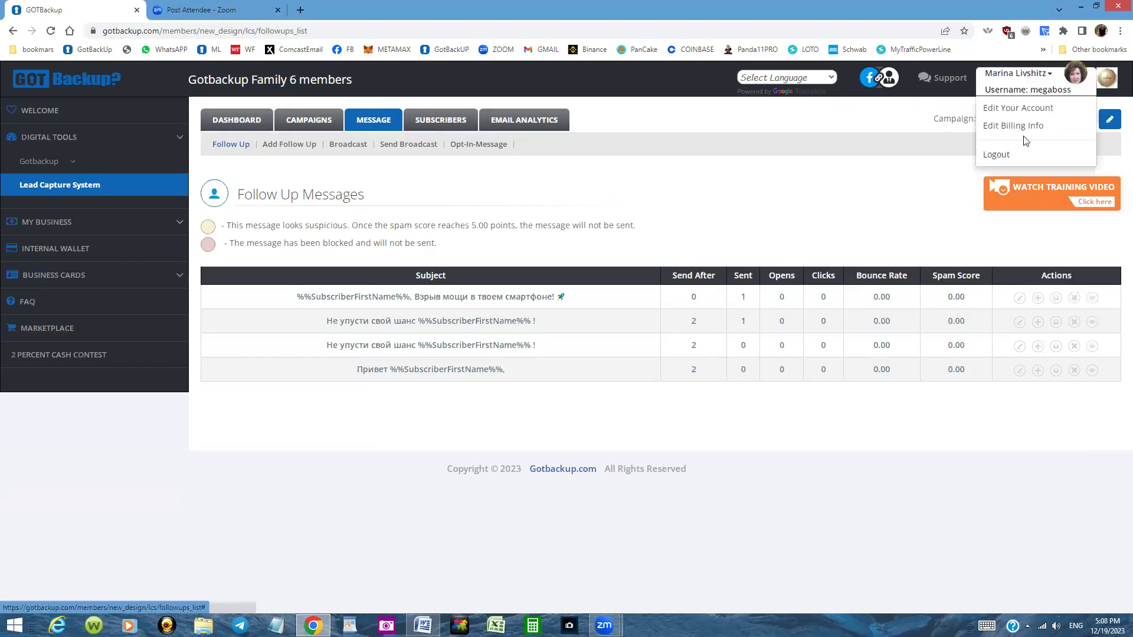
left_click(1006, 156)
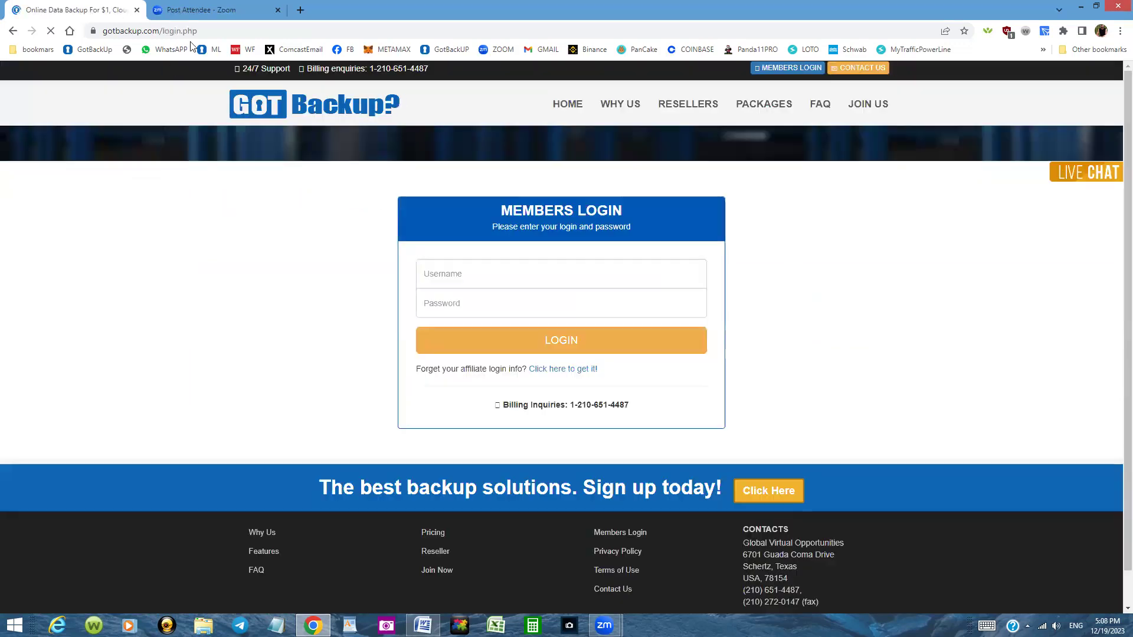
left_click(220, 26)
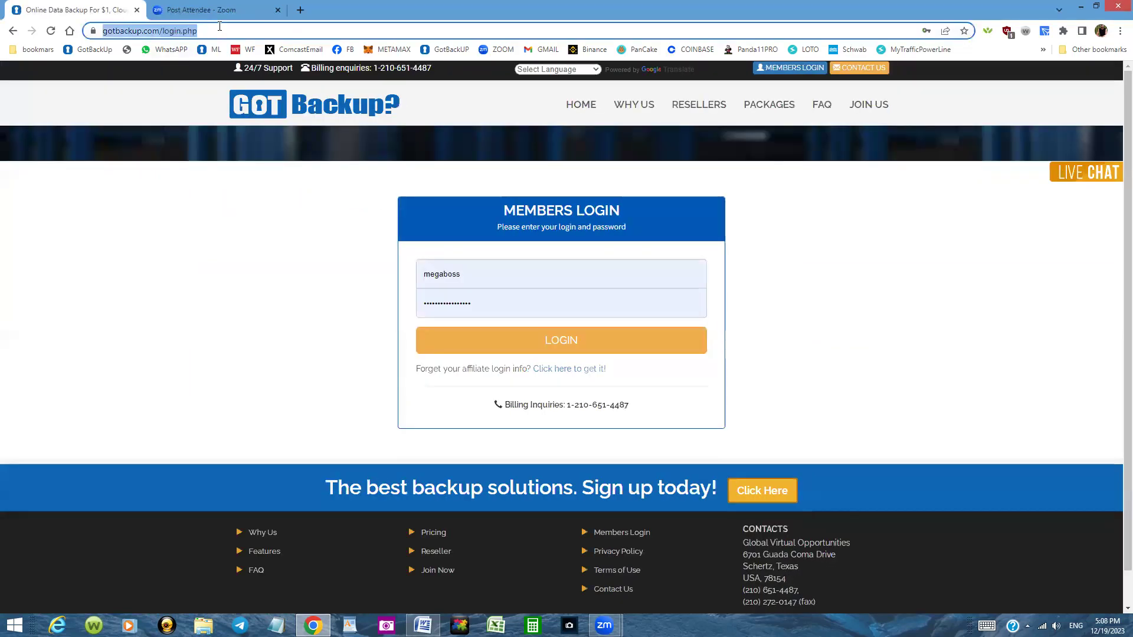
type("https://gotbackupusa.gotbackuptour.com")
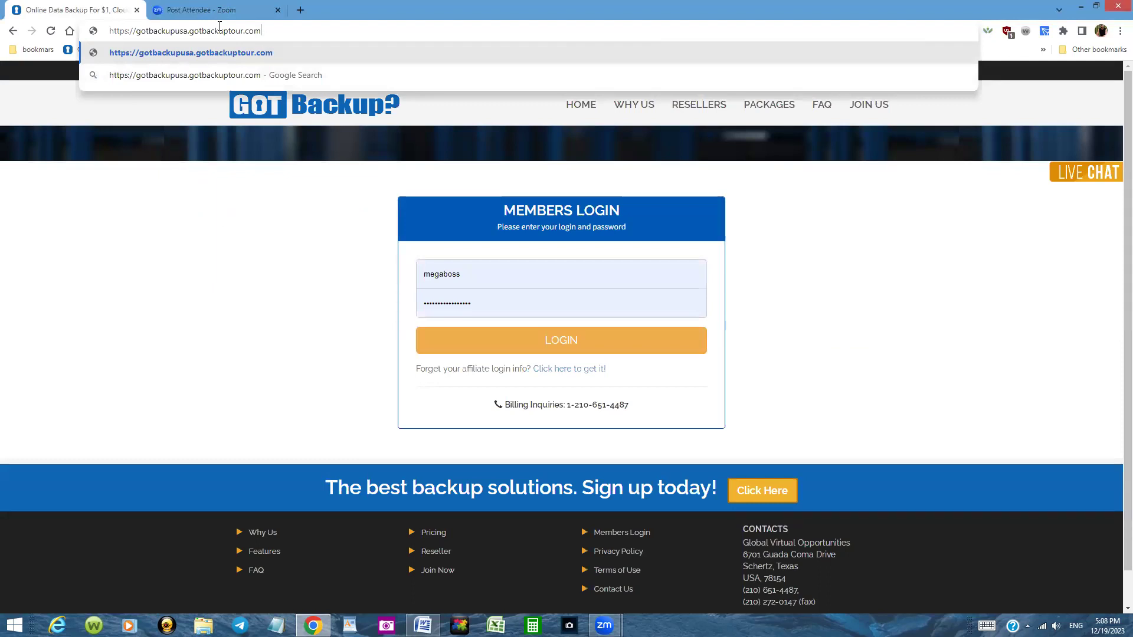
key("Return")
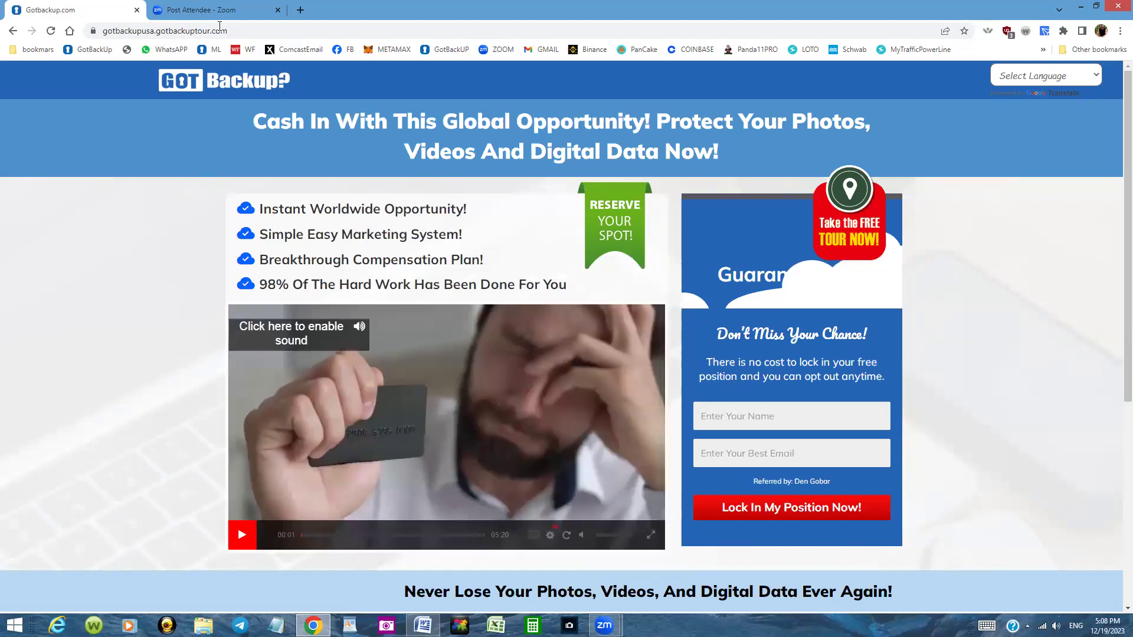
Copy the contact's first and last name from cells A3902:B3902 of the FaceBookEmailes workbook.
left_click(1082, 7)
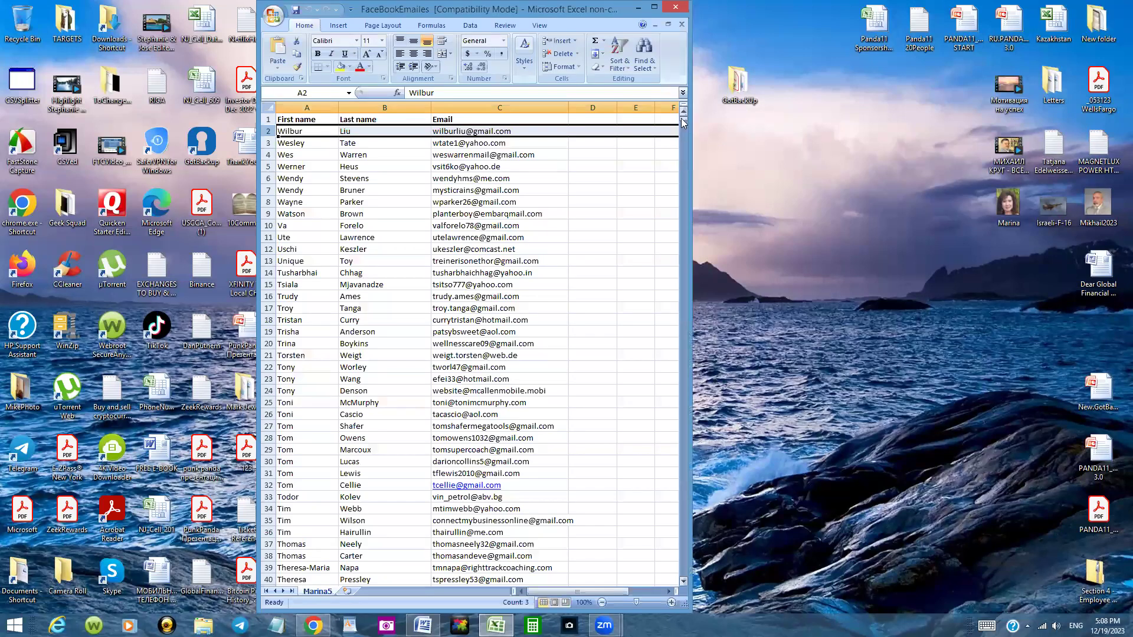
left_click_drag(683, 121, 686, 586)
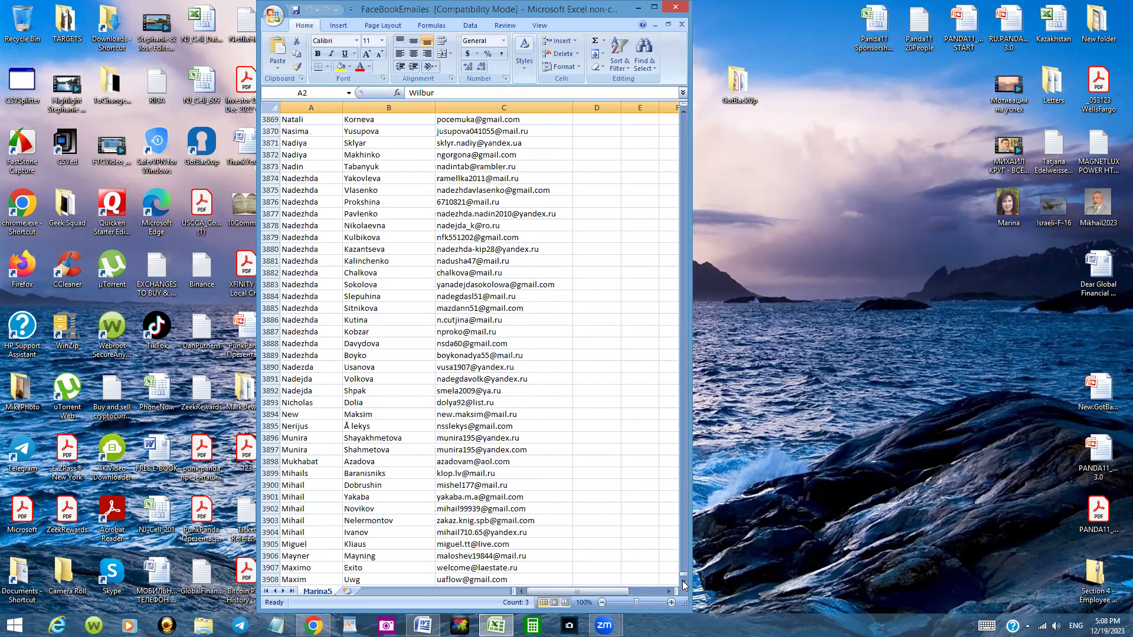
scroll(685, 586, "down", 3)
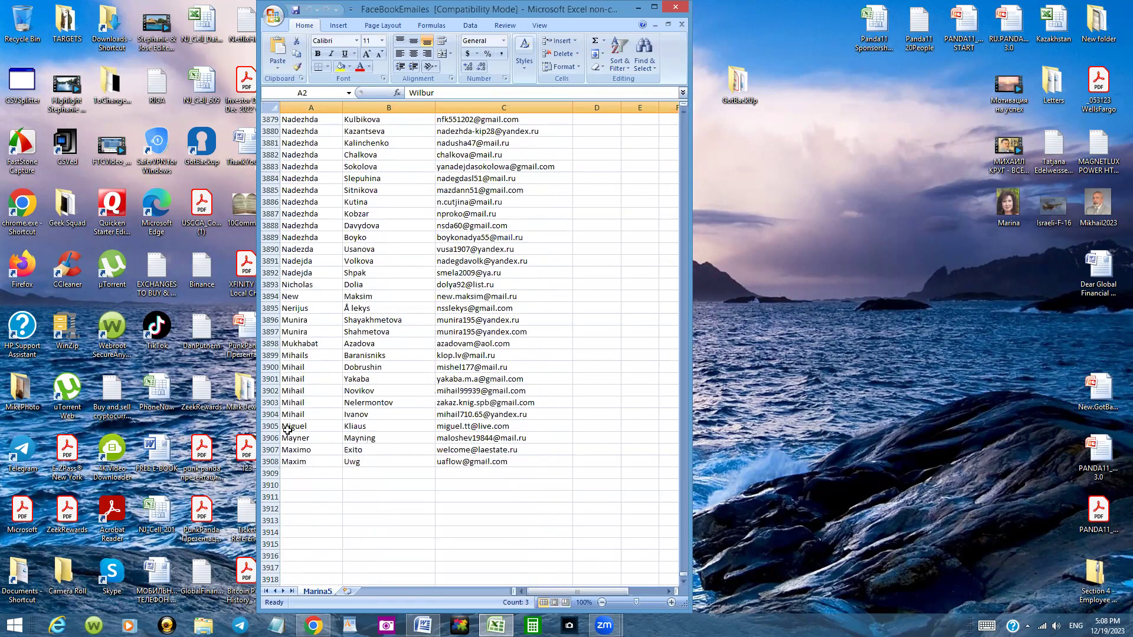
left_click(292, 390)
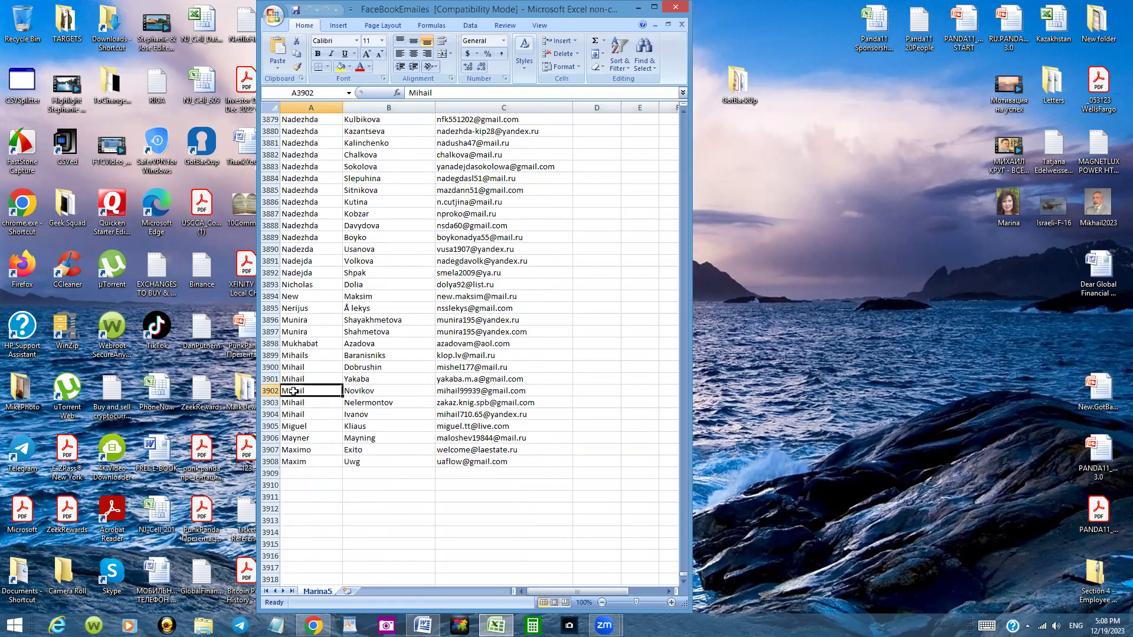
left_click(368, 393, "shift")
key("ctrl+c")
right_click(380, 394)
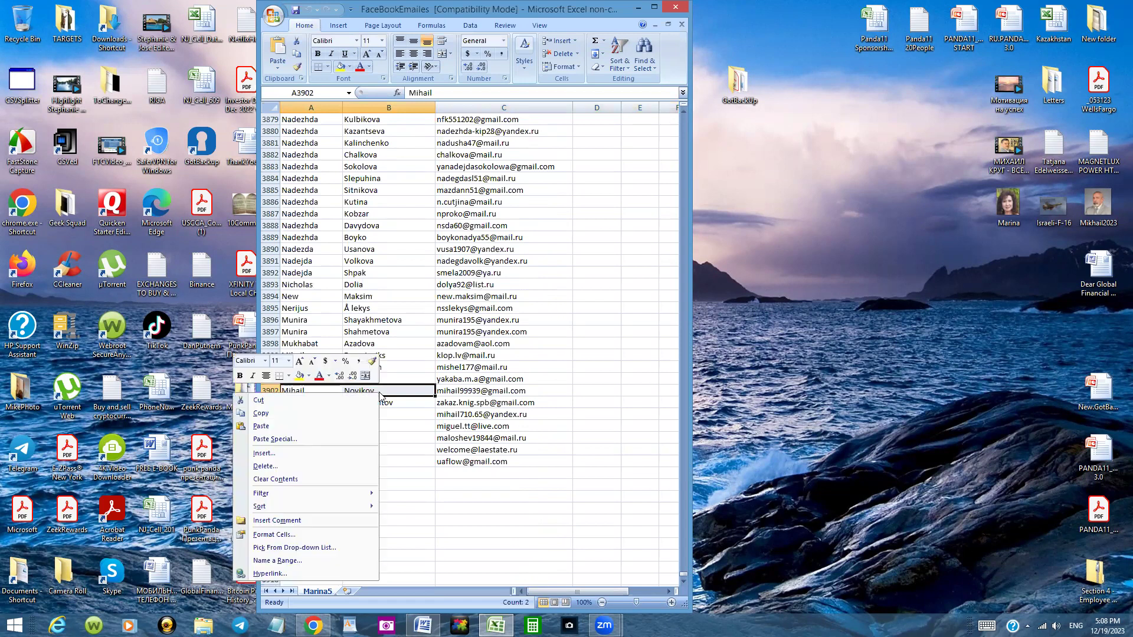
left_click(306, 413)
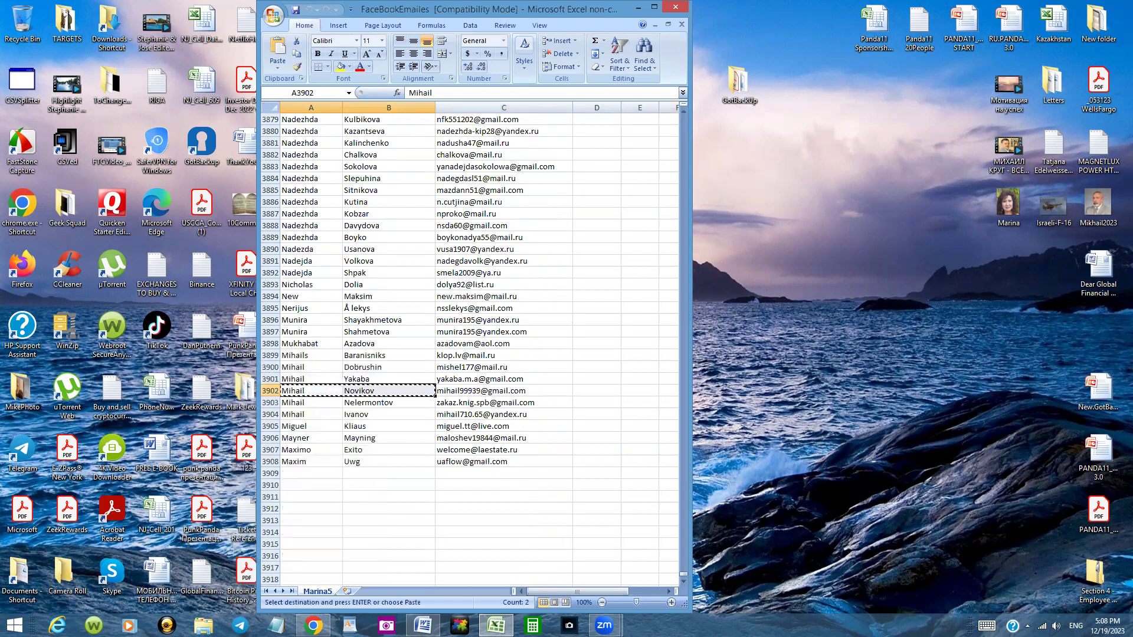
mouse_move(422, 626)
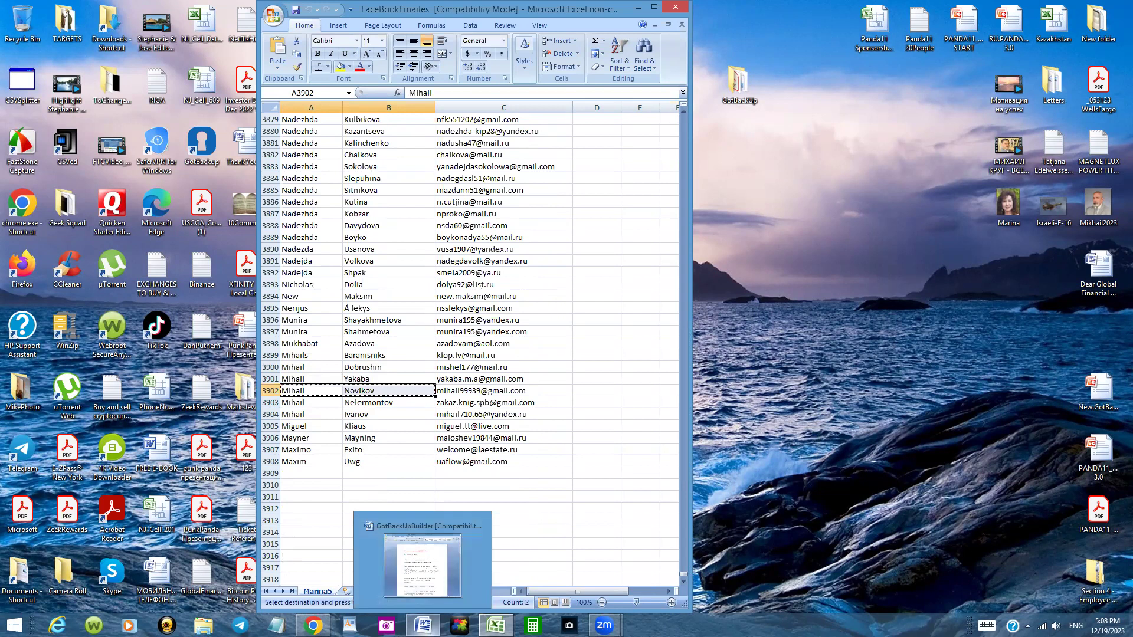
mouse_move(495, 626)
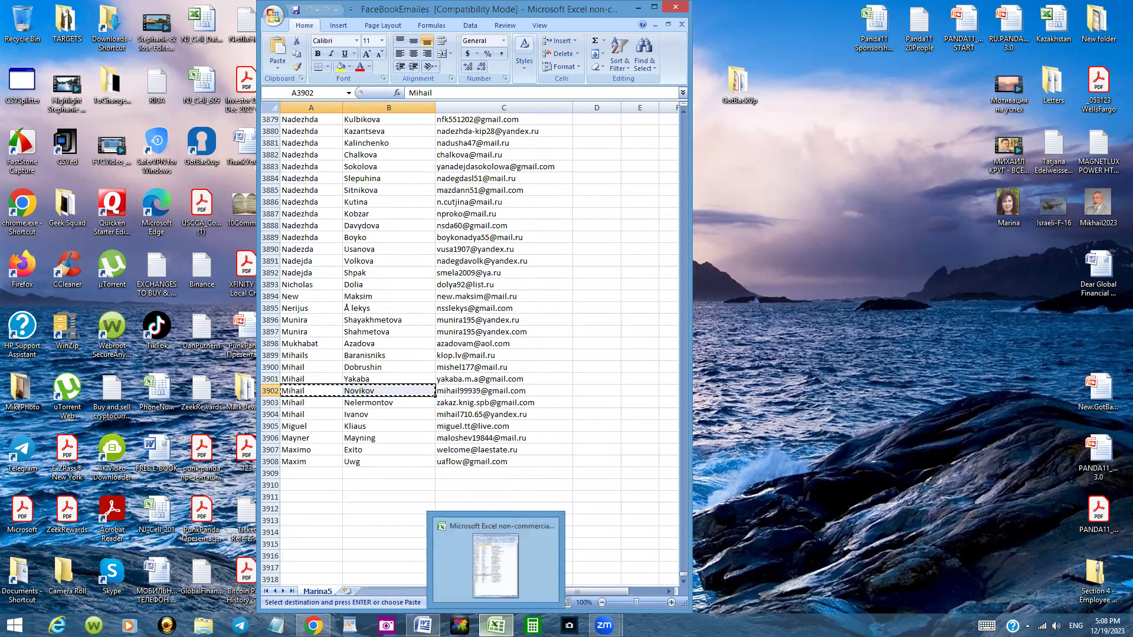
Paste the copied contact's full name into the capture page's name field.
left_click(431, 539)
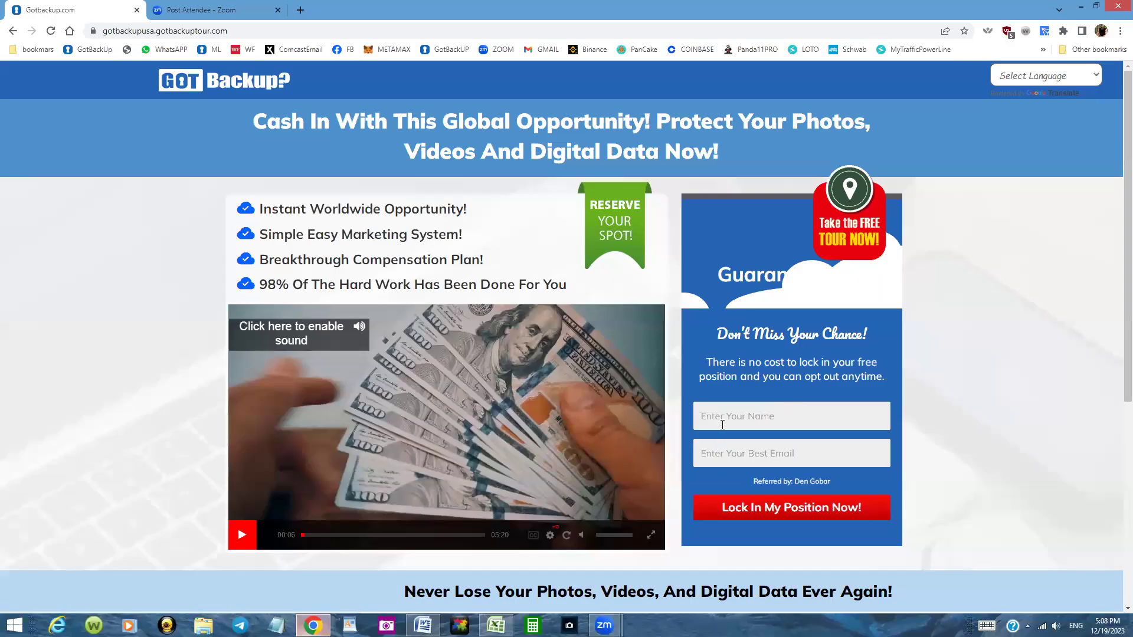
left_click(734, 416)
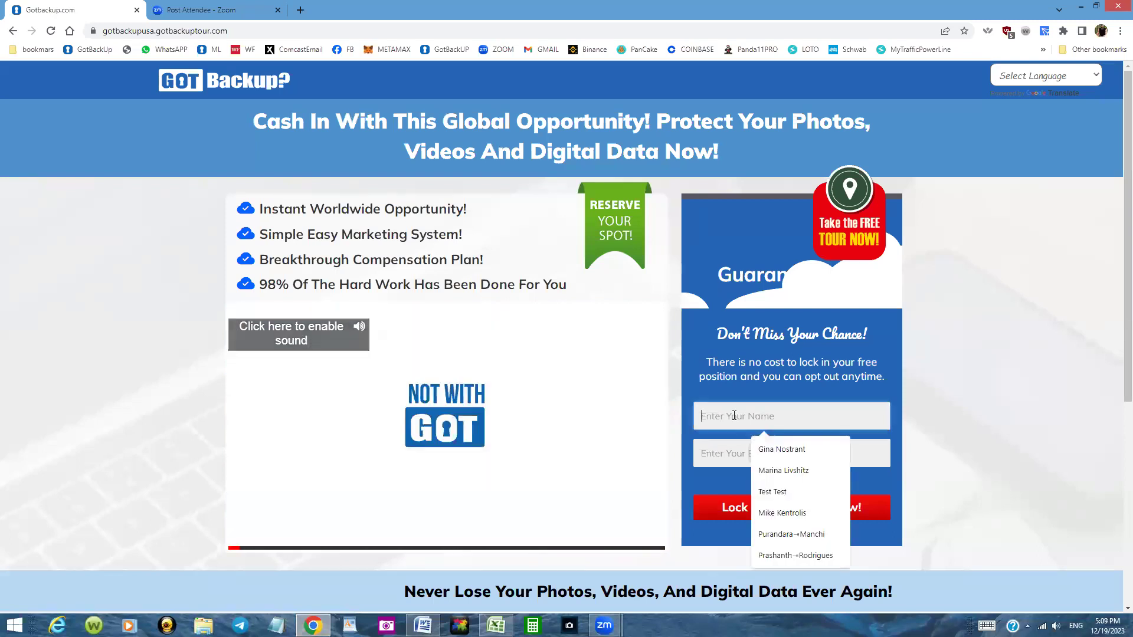
key("ctrl+v")
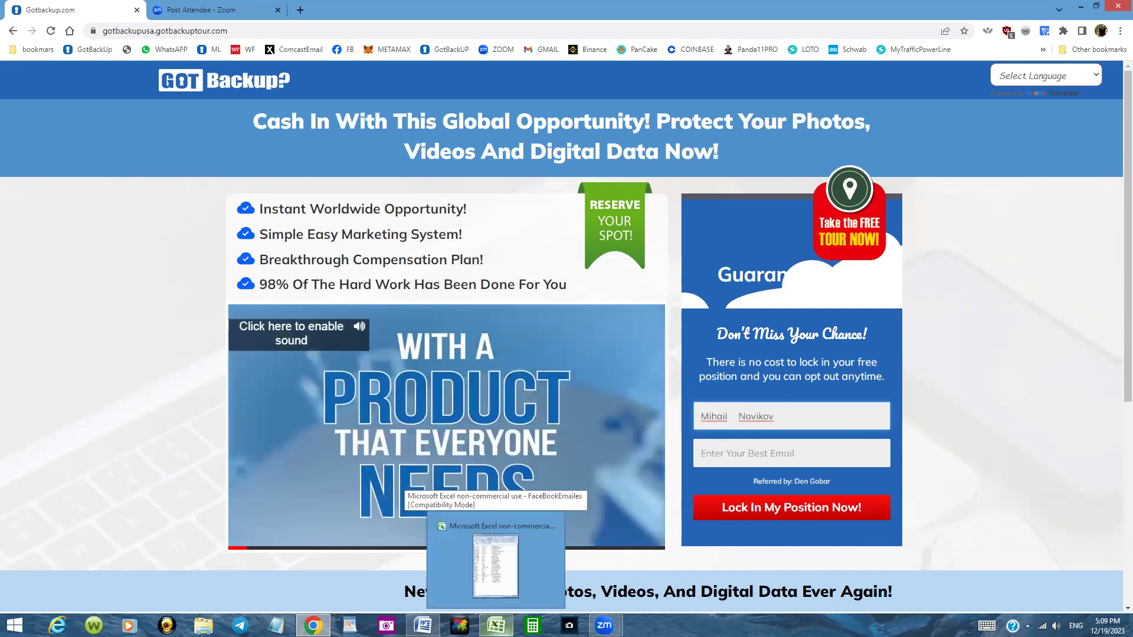
Copy the contact's e-mail from cell C3902, paste it into the e-mail field, and submit.
left_click(496, 564)
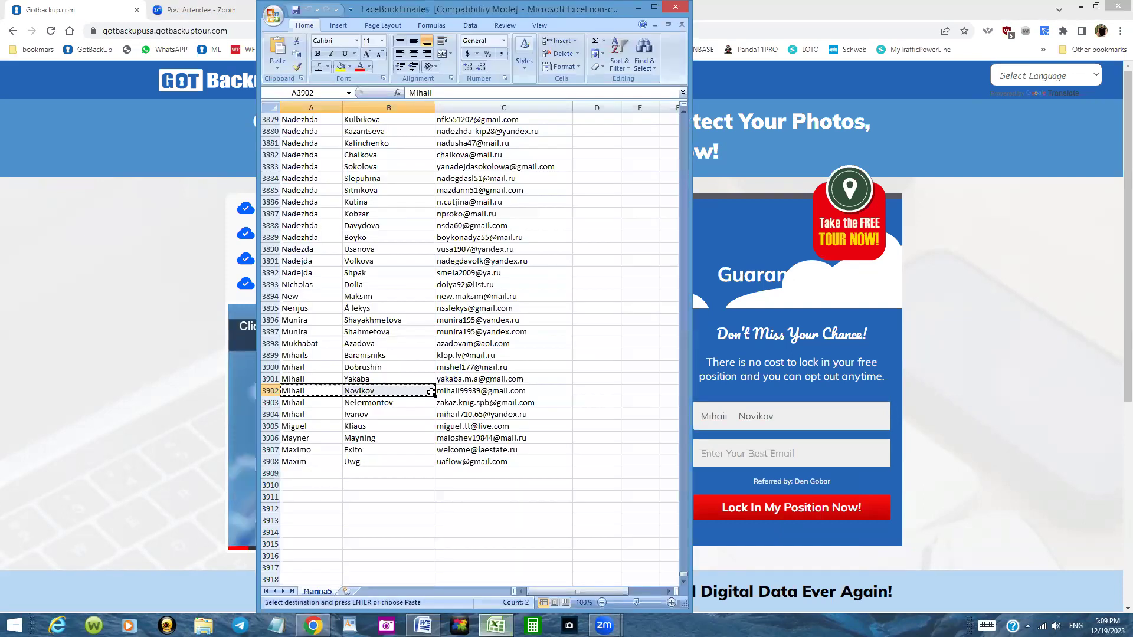
right_click(472, 396)
left_click(403, 411)
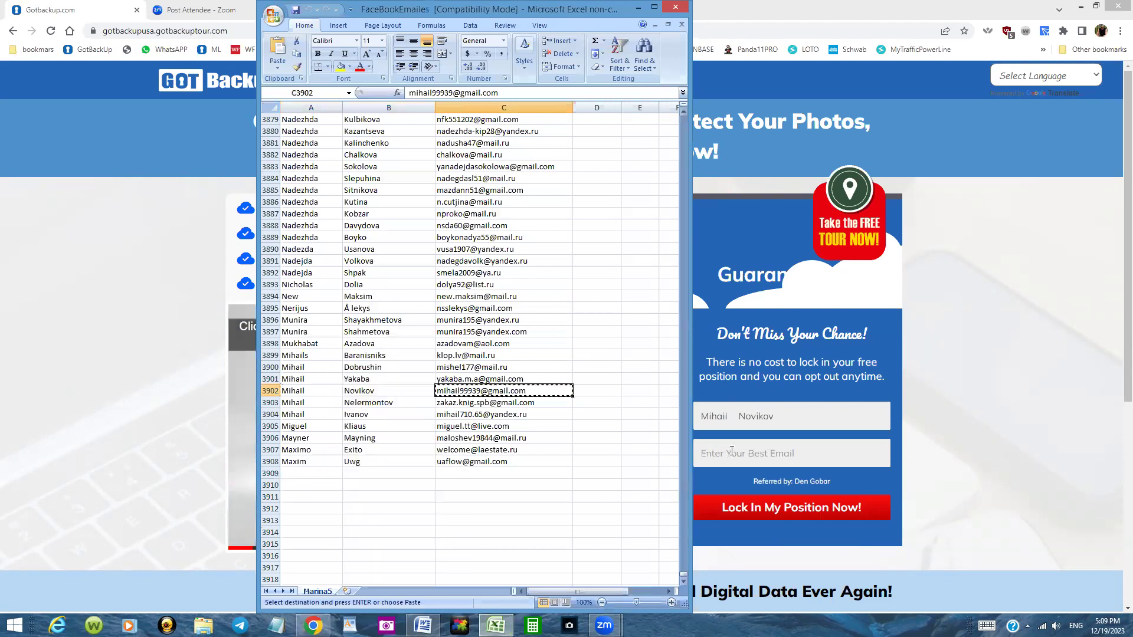
left_click(732, 452)
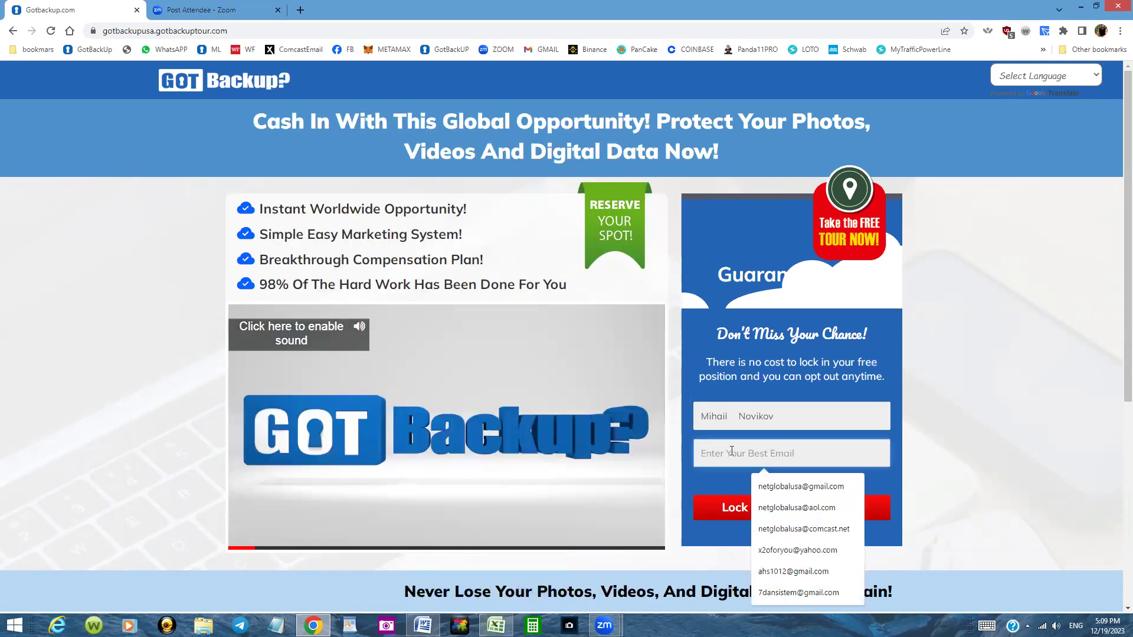
key("ctrl+v")
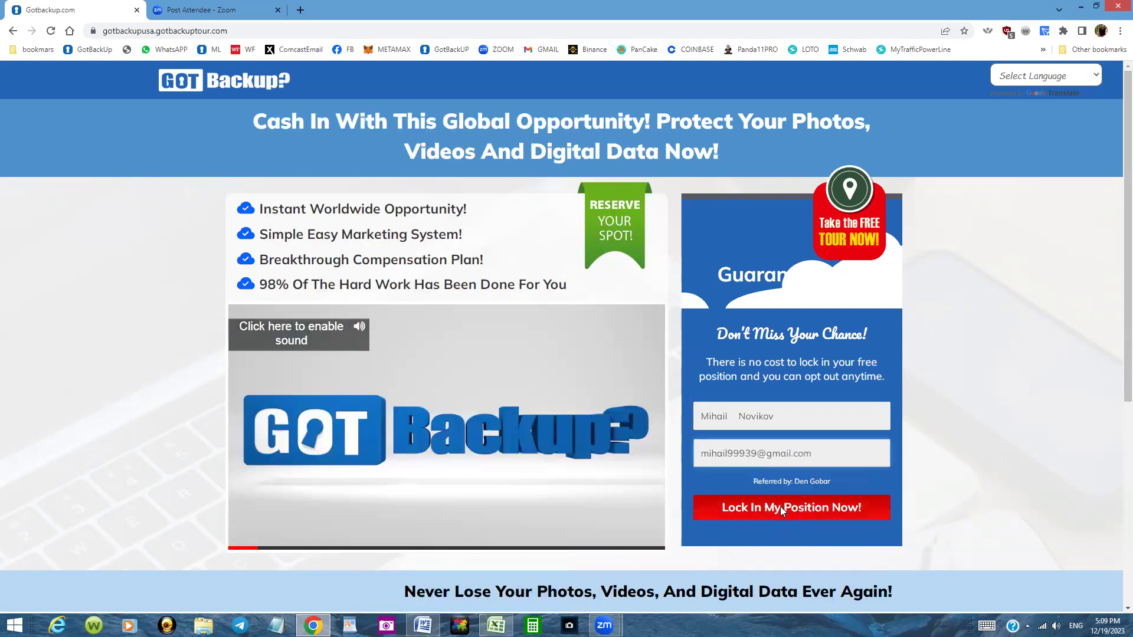
left_click(780, 506)
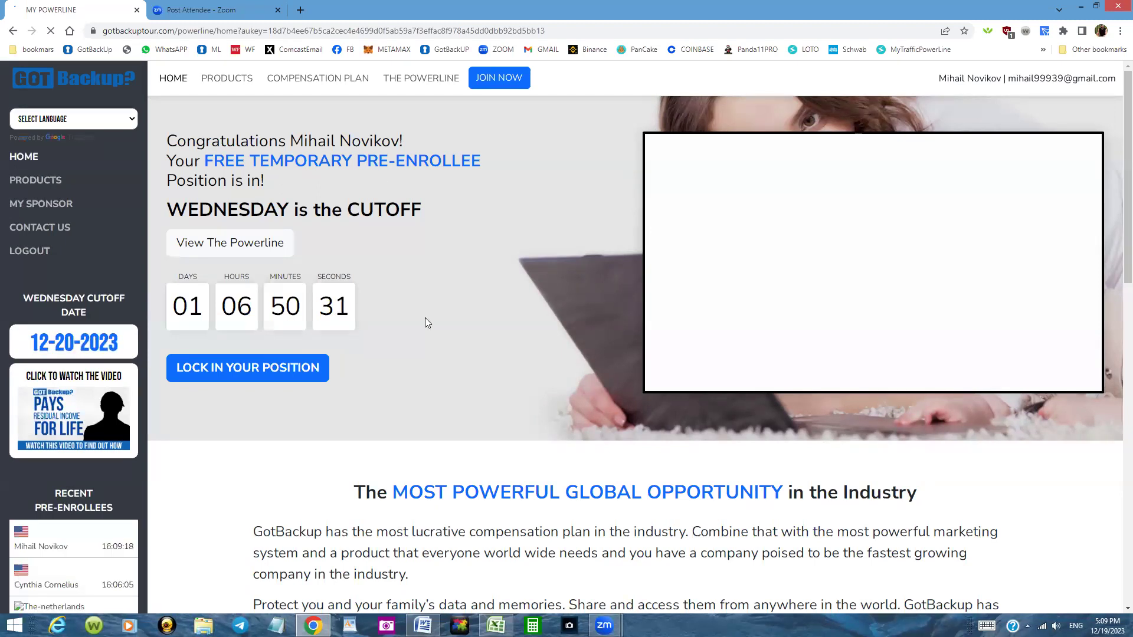
Log out of the Powerline member page and close the Excel spreadsheet.
left_click(32, 252)
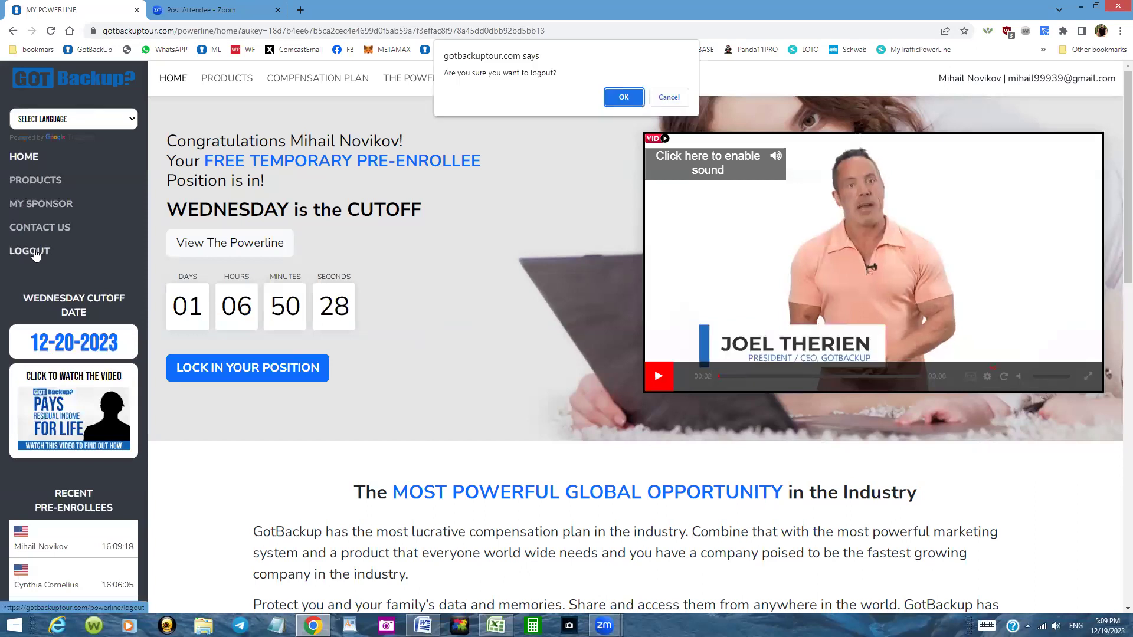
left_click(625, 98)
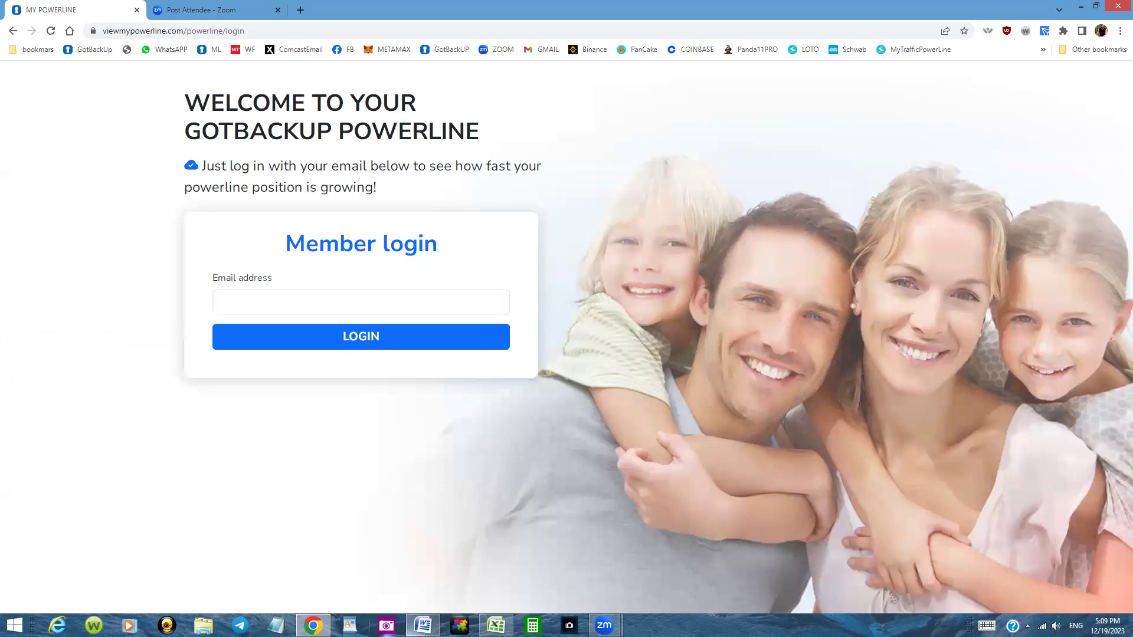
left_click(496, 625)
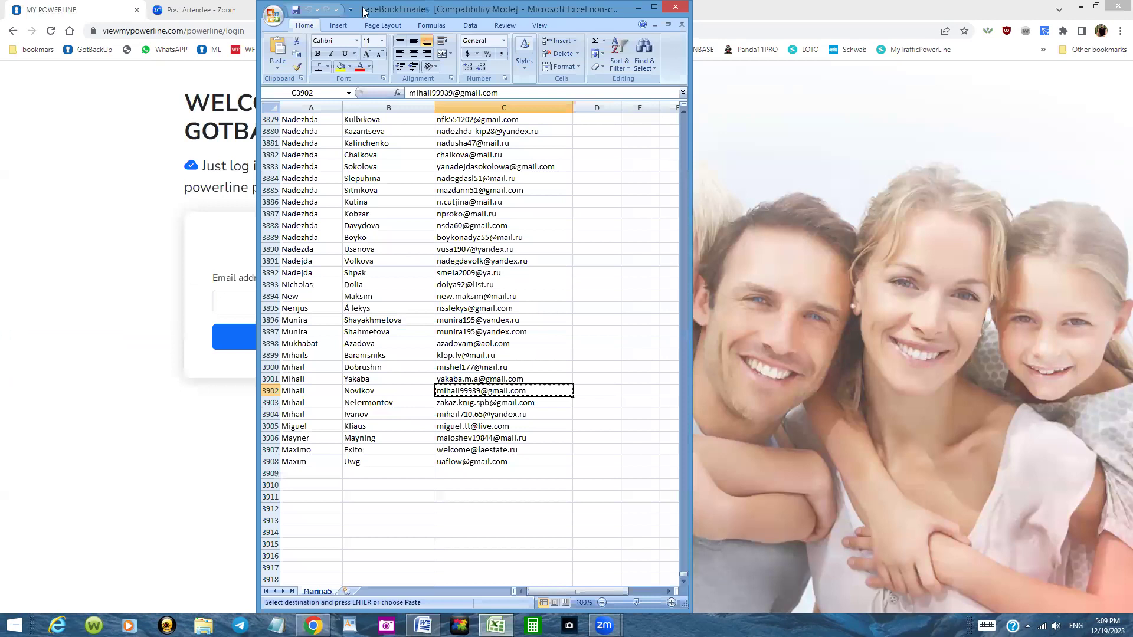
left_click_drag(379, 10, 368, 74)
left_click(665, 71)
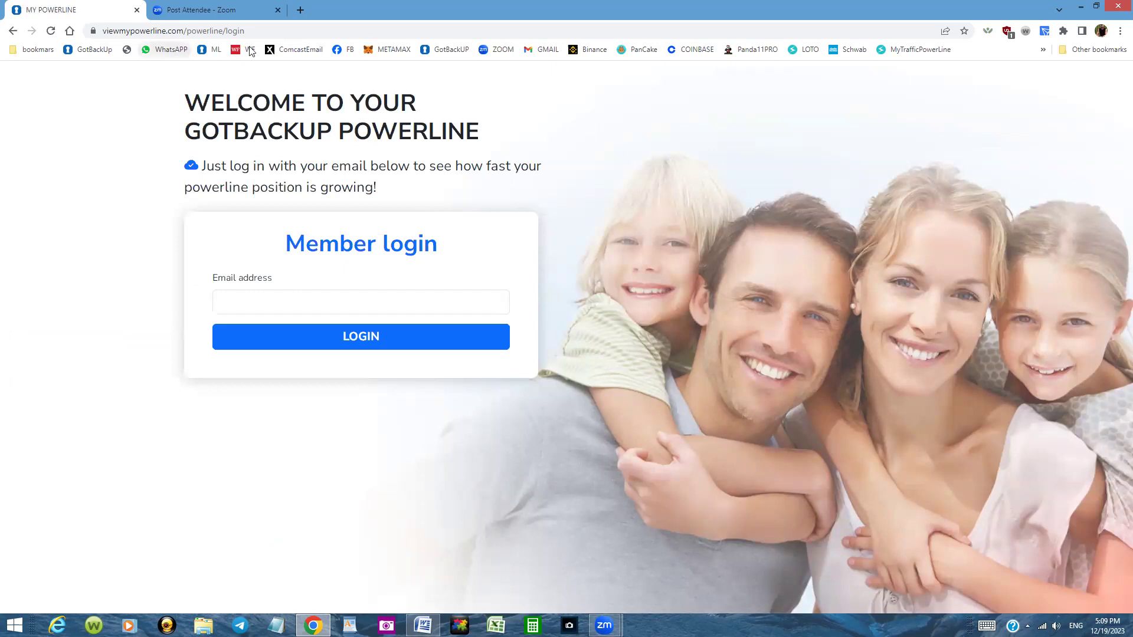
Log in at the GotBackUP members page and open the Lead Capture System dashboard.
left_click(454, 54)
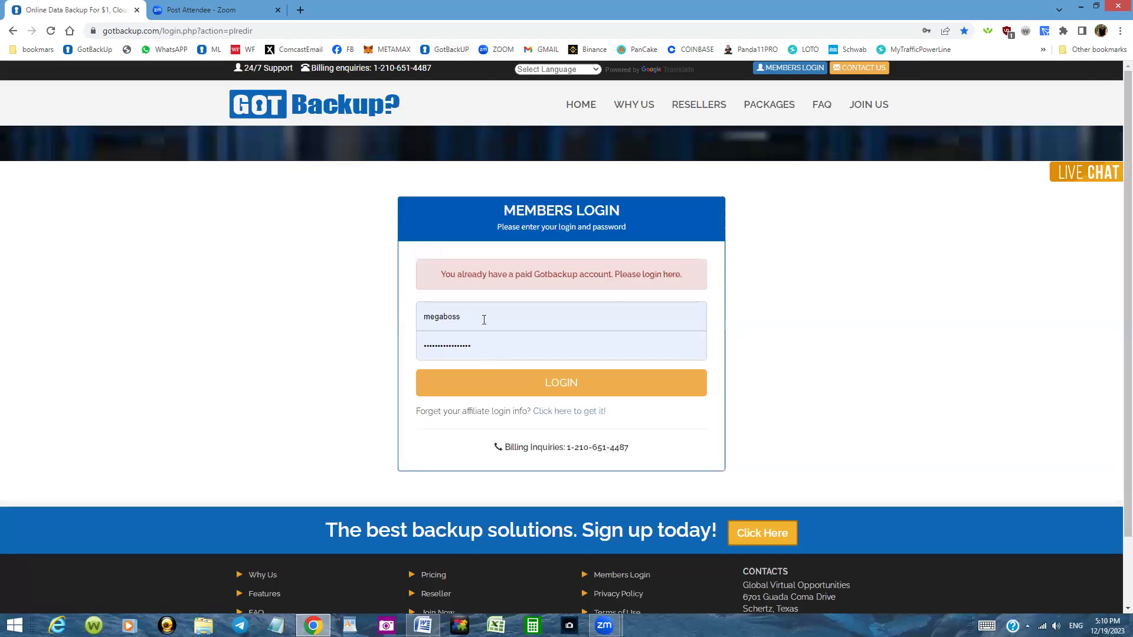
left_click(539, 386)
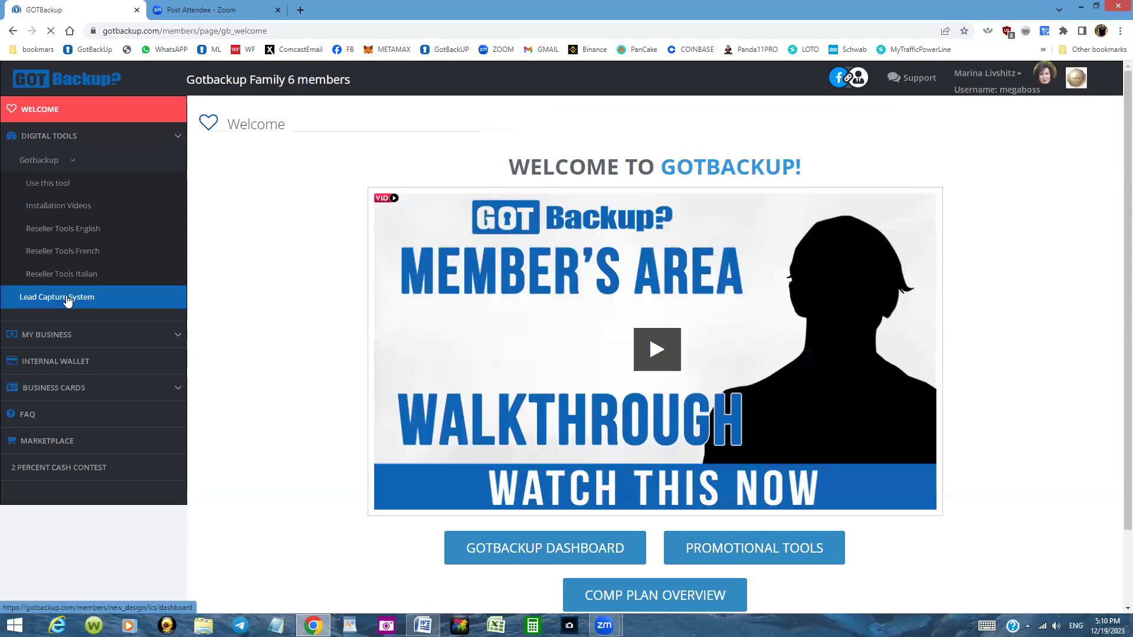
left_click(68, 301)
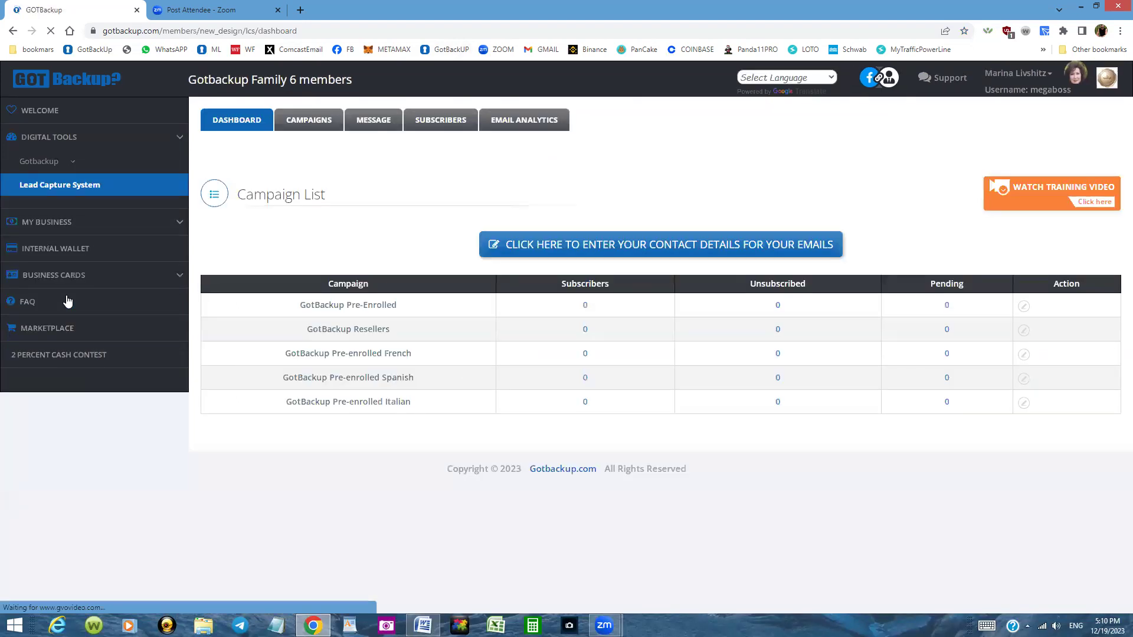
left_click(181, 232)
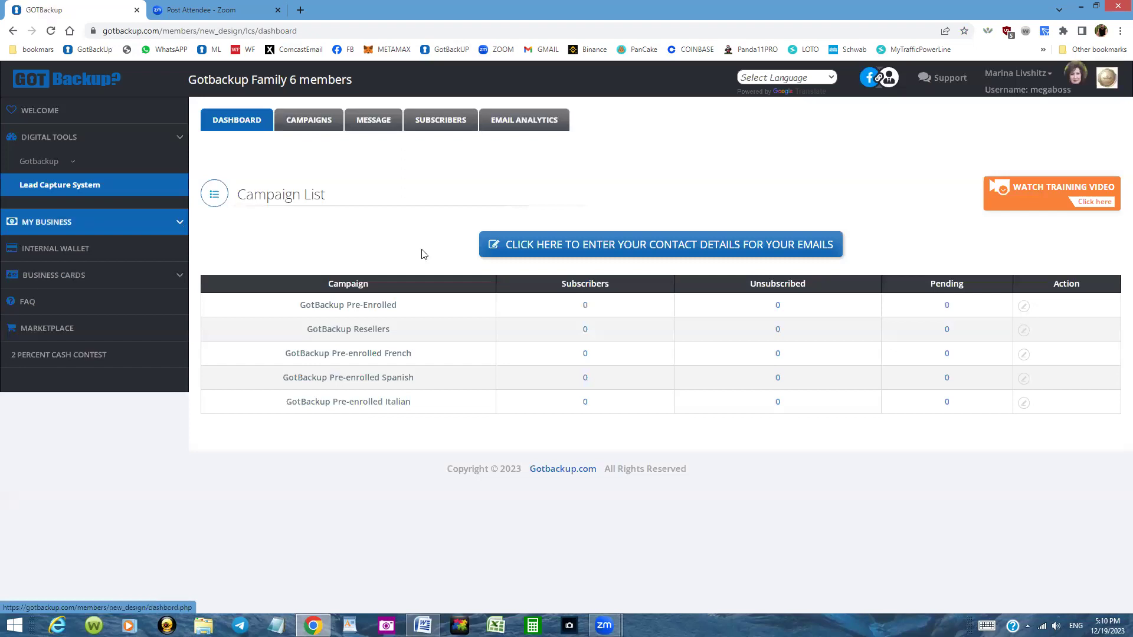
View the Pre-Enrolled campaign's empty subscriber list, then log out.
left_click(584, 306)
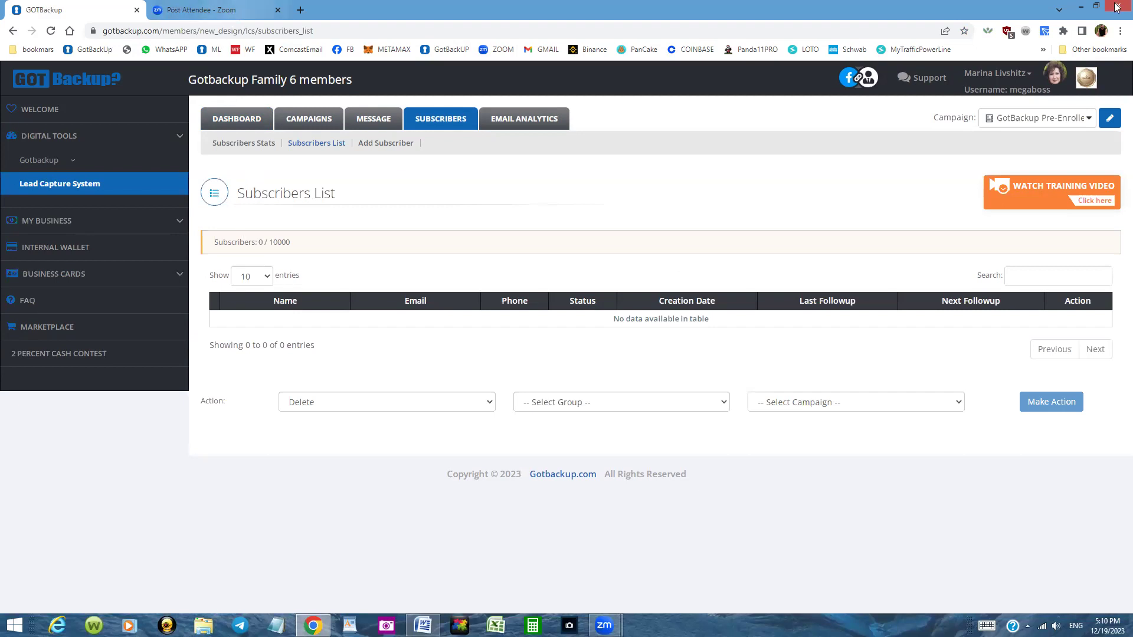
left_click(1065, 82)
left_click(984, 158)
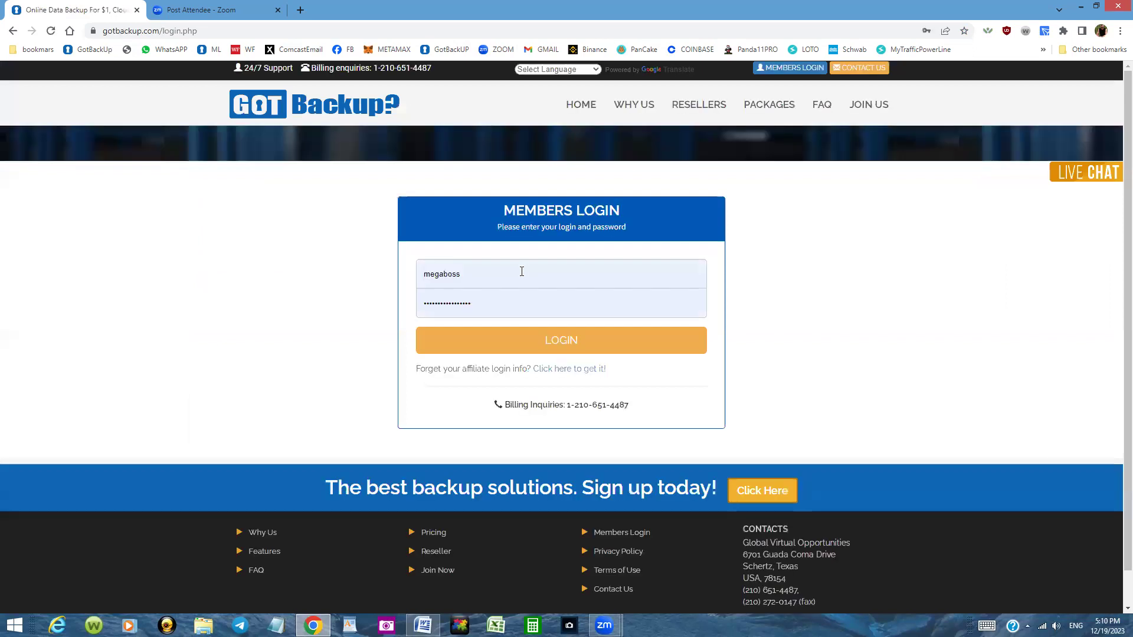
Sign in with the other saved account, reaching campaigns with 1102 Pre-Enrolled subscribers.
left_click(522, 271)
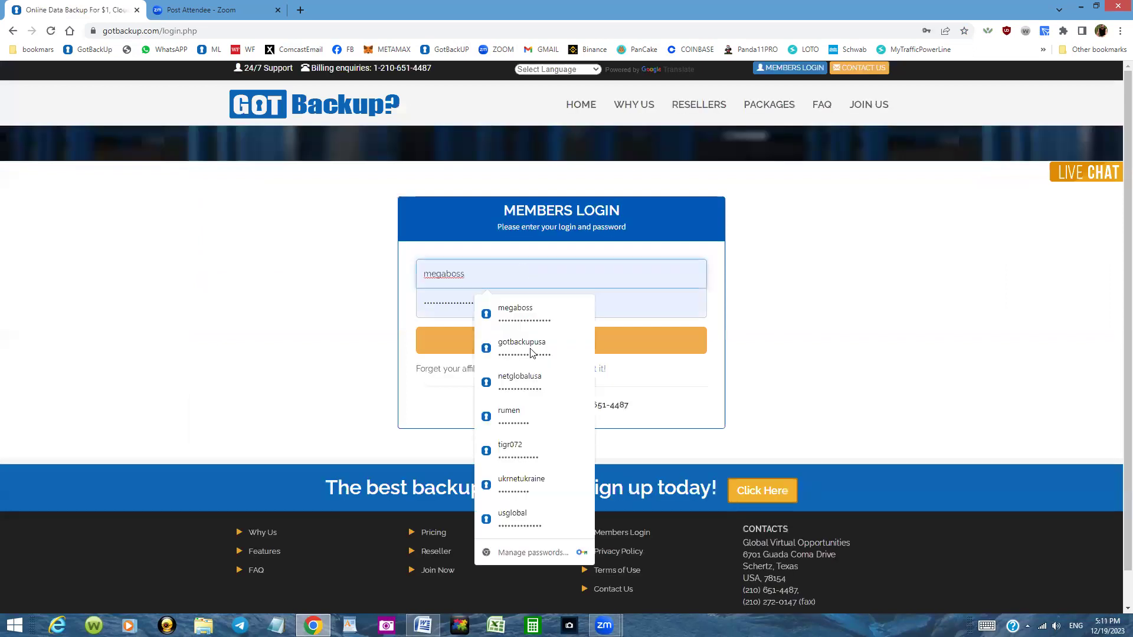
key("Return")
left_click(563, 343)
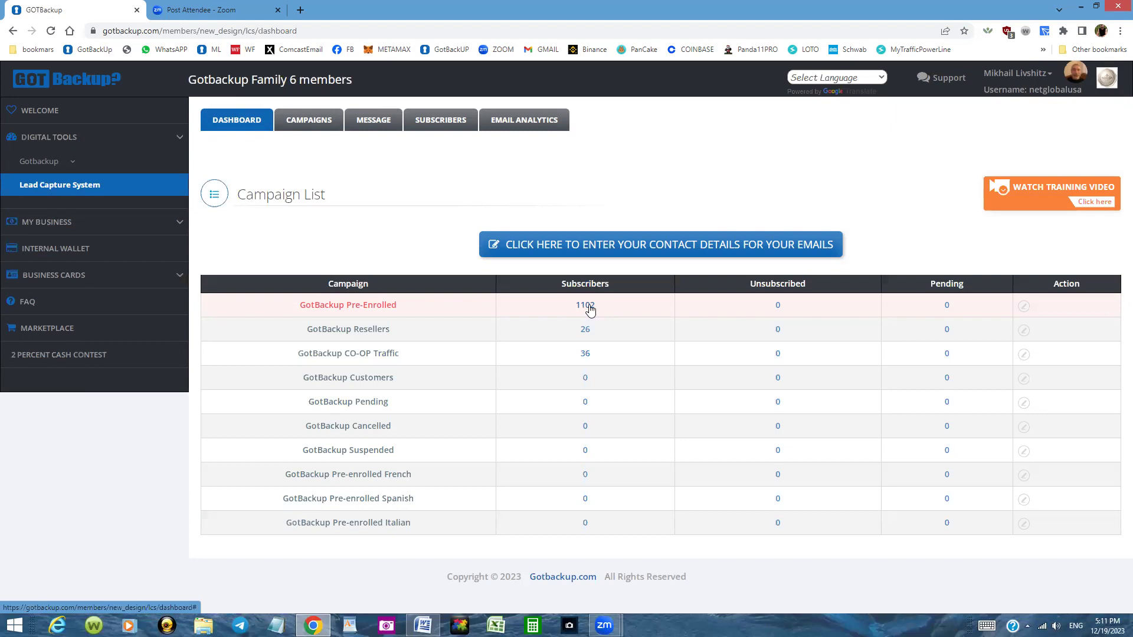
Delete the pending broadcast under MESSAGE > Broadcast and dismiss the success notice.
left_click(439, 128)
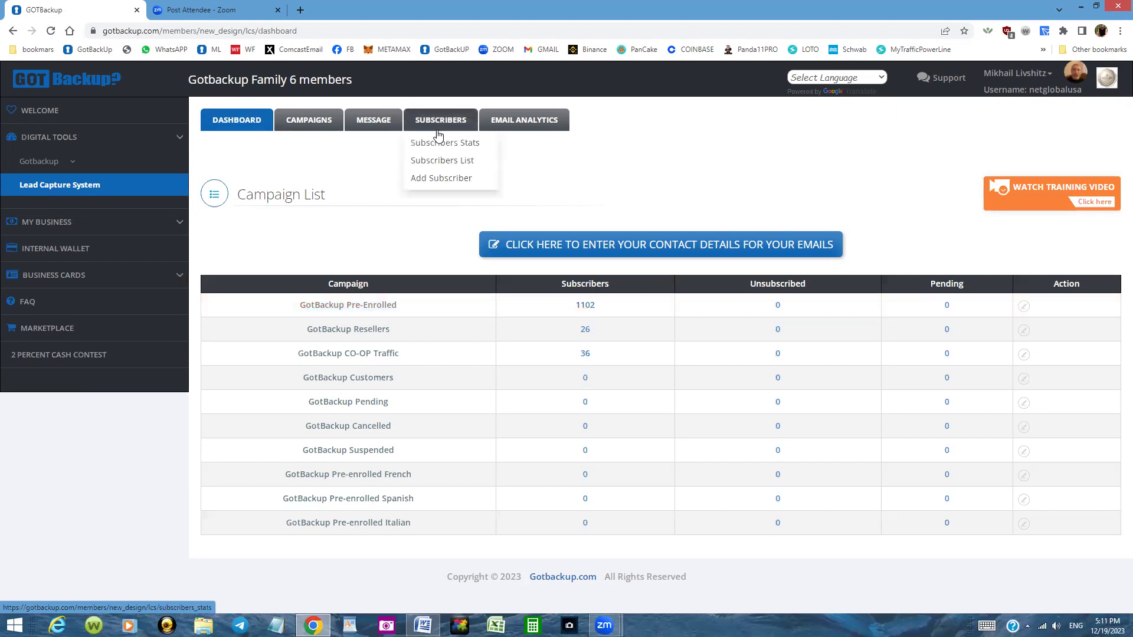
left_click(374, 121)
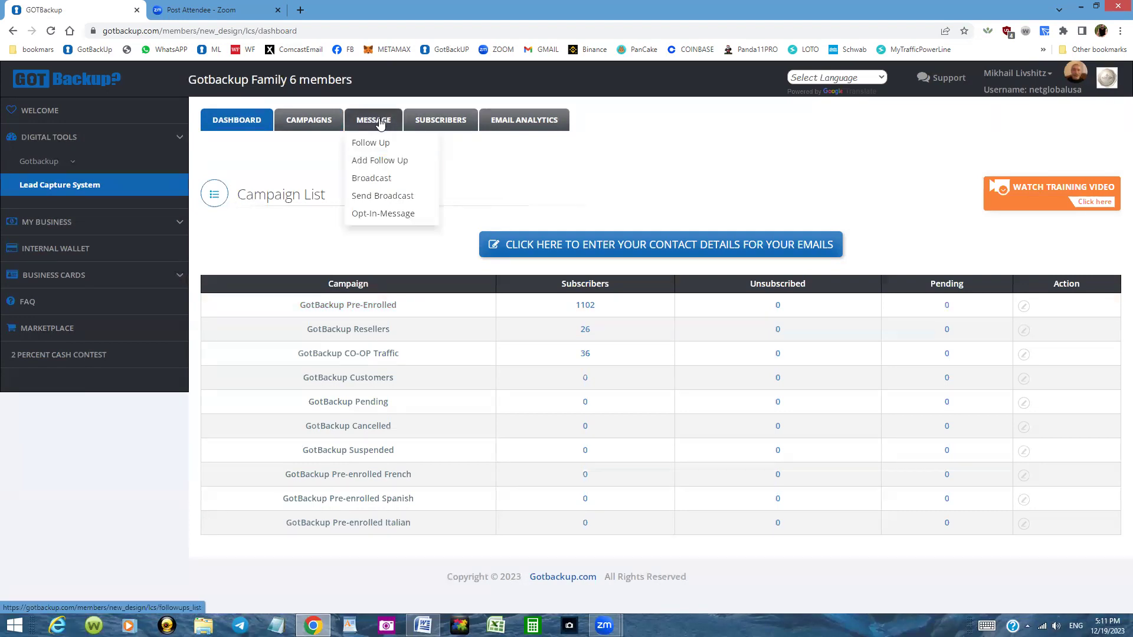
left_click(382, 180)
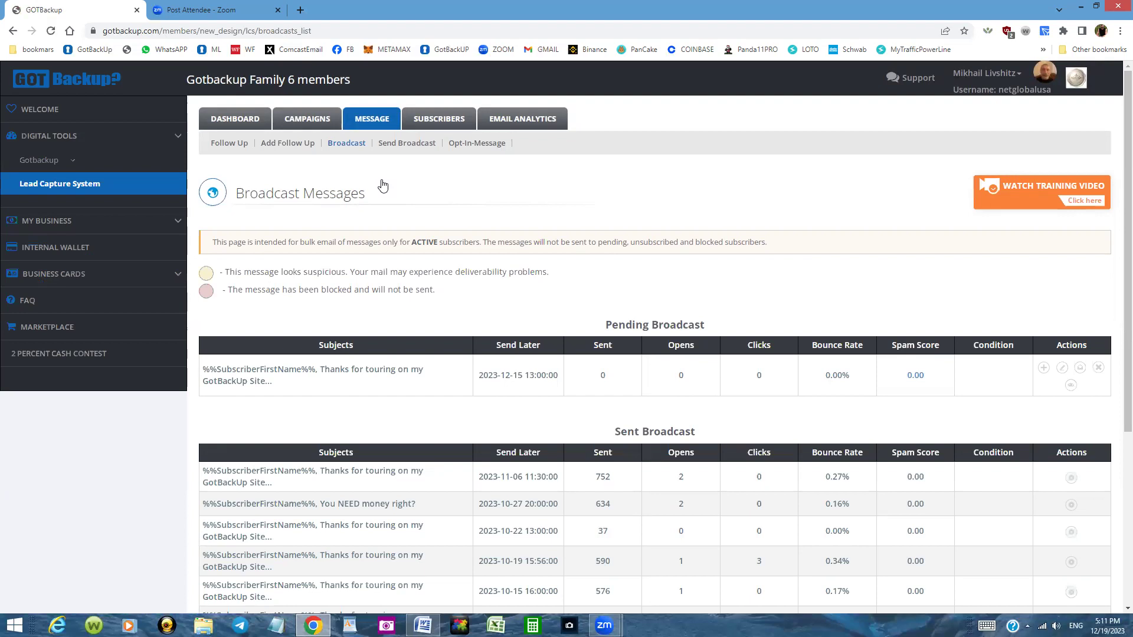
left_click(1098, 369)
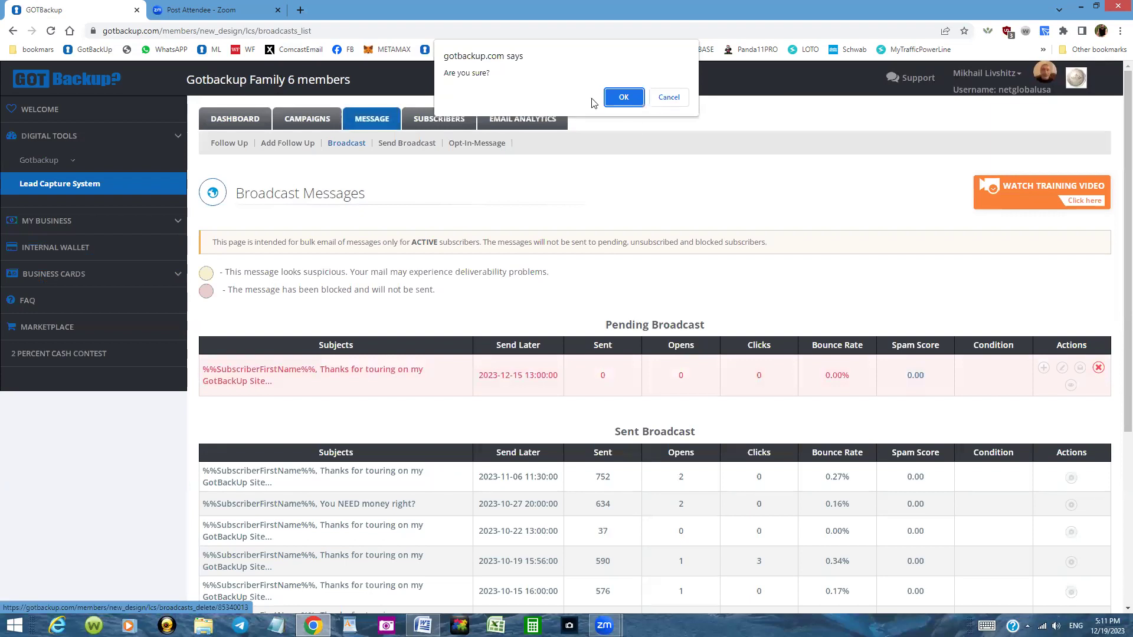
left_click(624, 99)
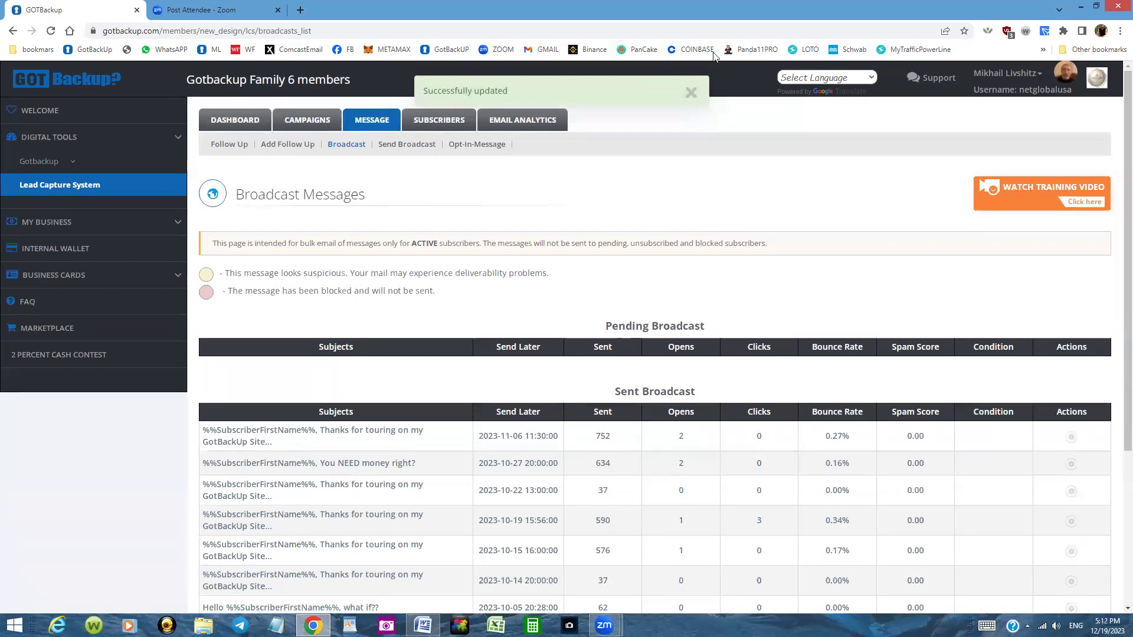
left_click(690, 92)
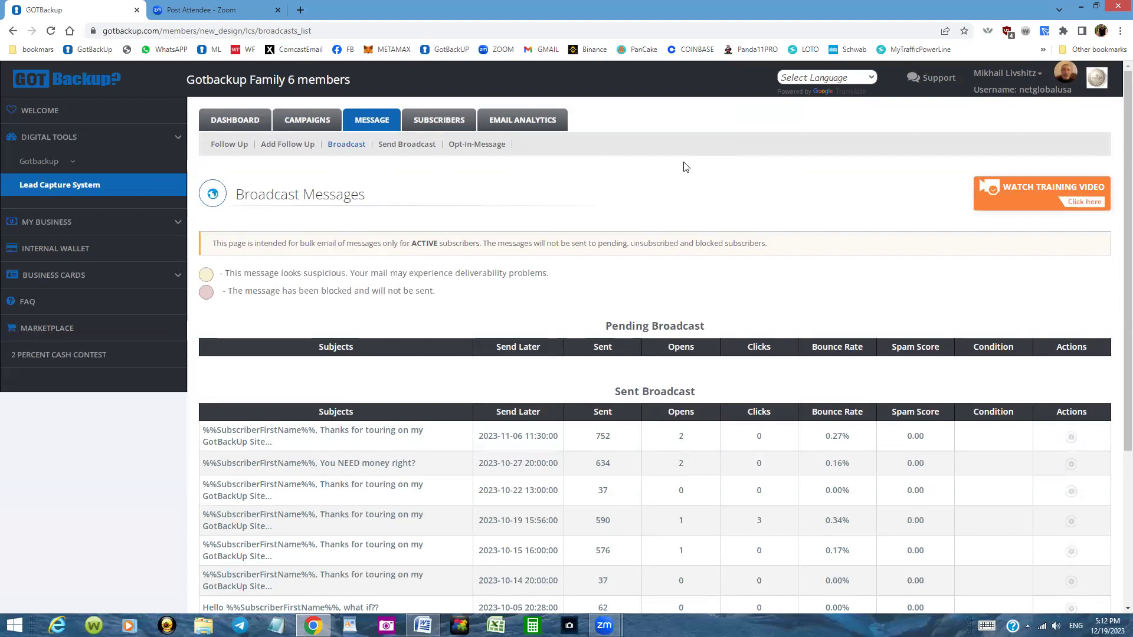
Start a Send Broadcast targeting GotBackup CO-OP Traffic and GotBackup Pre-Enrolled, excluding Resellers.
left_click(405, 149)
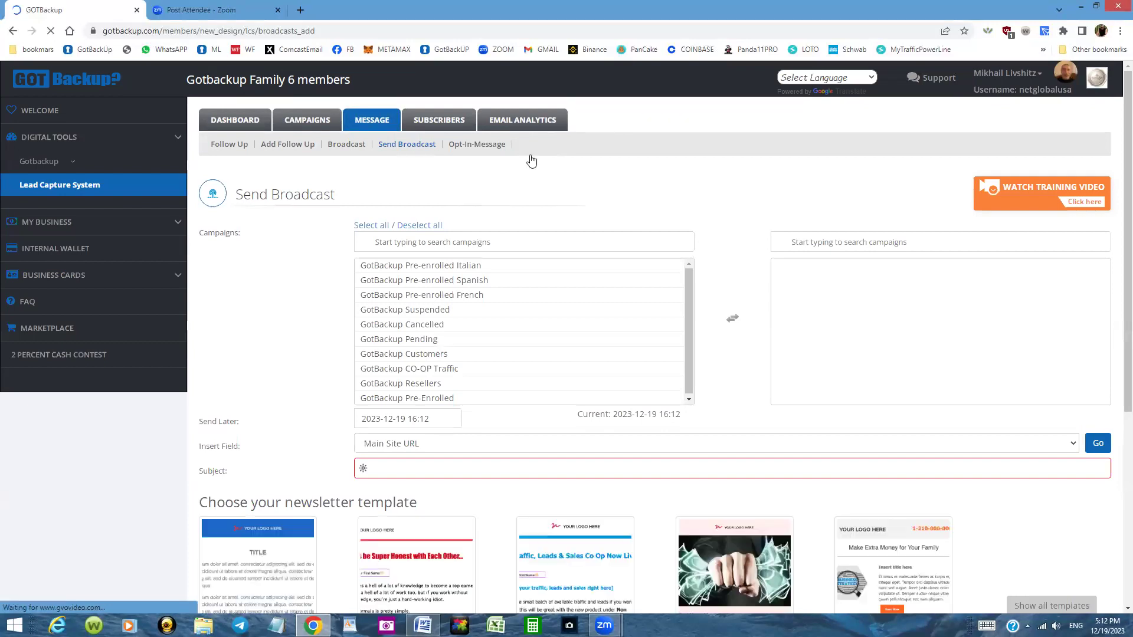
left_click(472, 400)
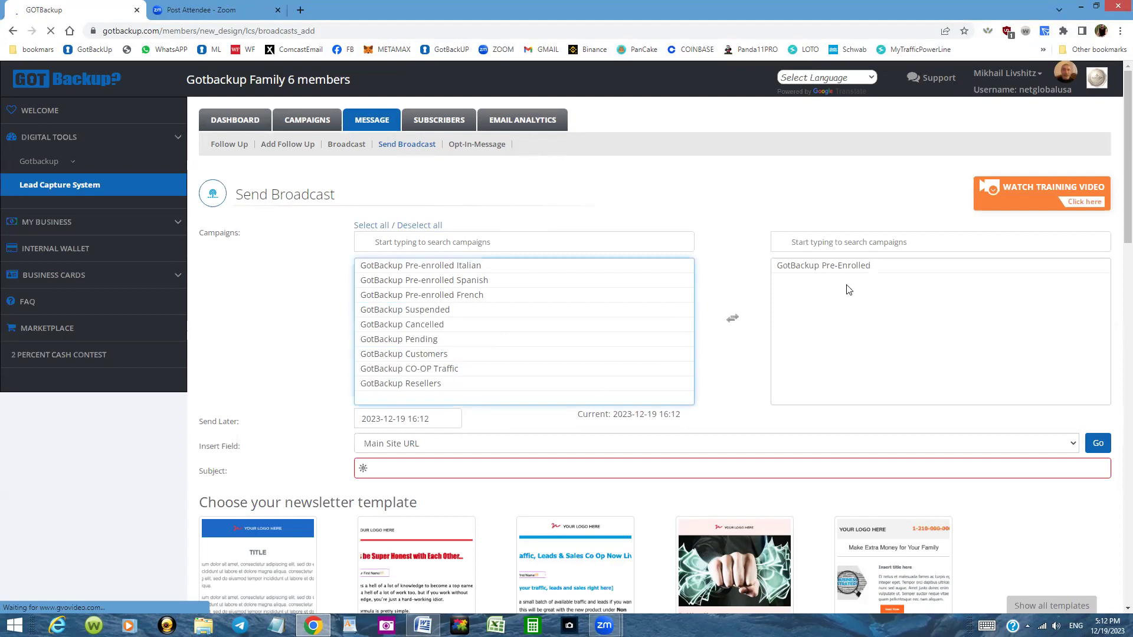
left_click(458, 372)
left_click(458, 372)
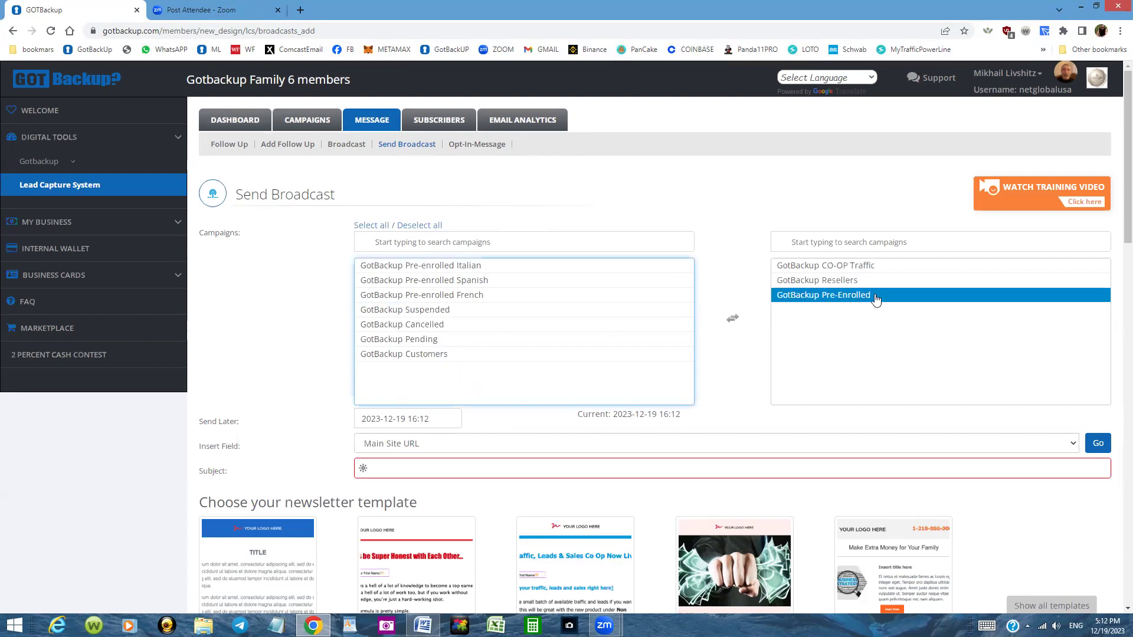
left_click(864, 281)
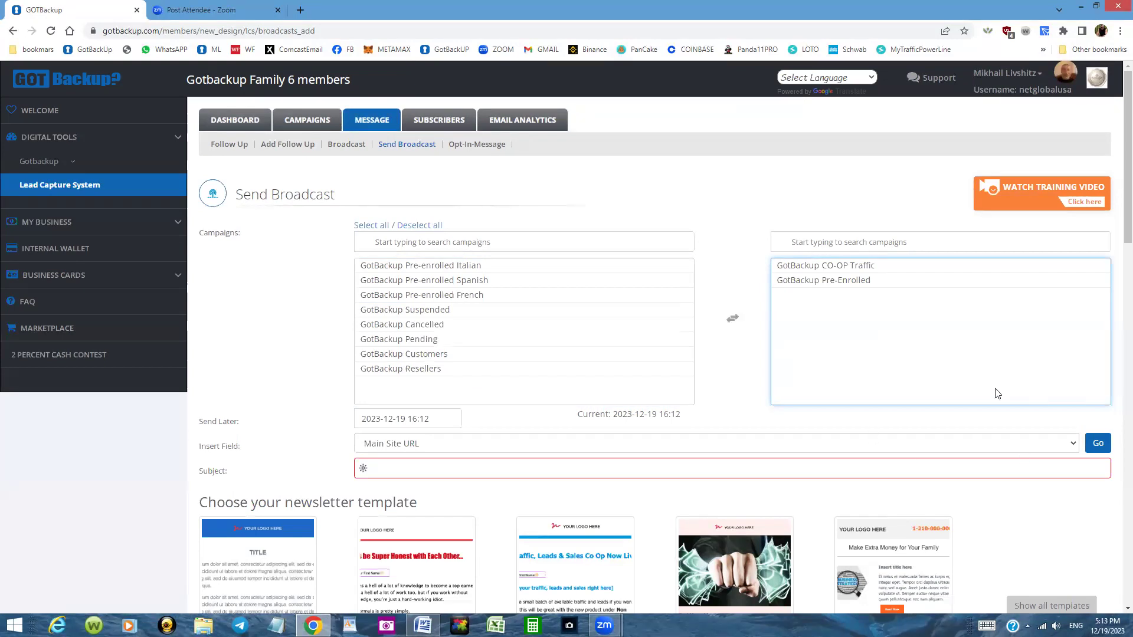
scroll(995, 392, "down", 3)
left_click(1051, 429)
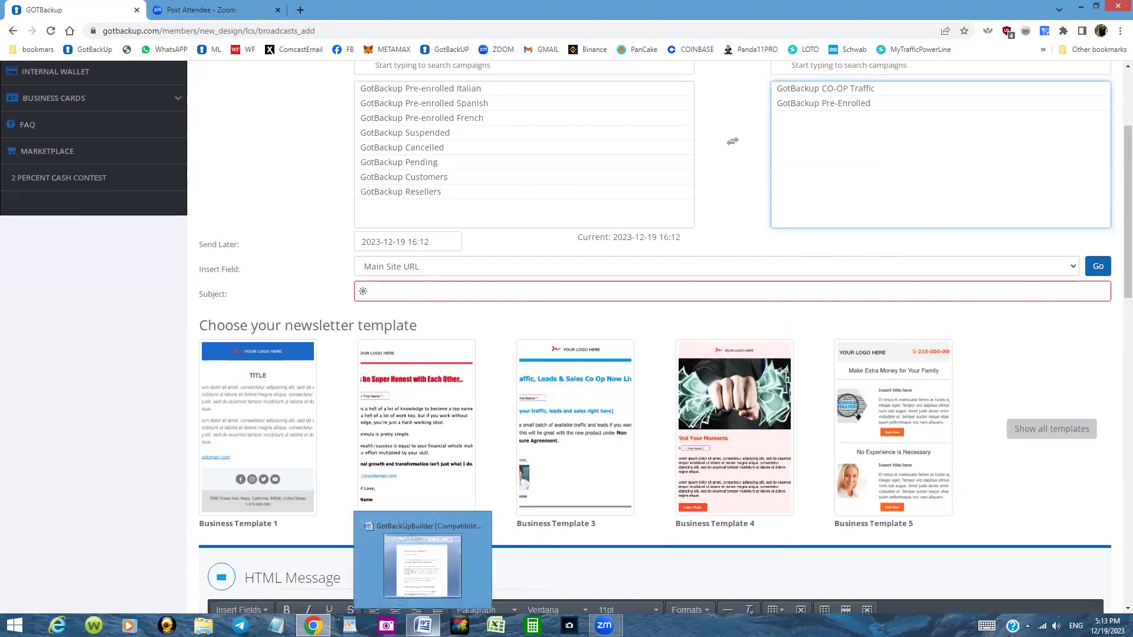
Copy the Word heading 'Thanks for touring on my GotBackUp Site..' into the broadcast Subject.
left_click(423, 626)
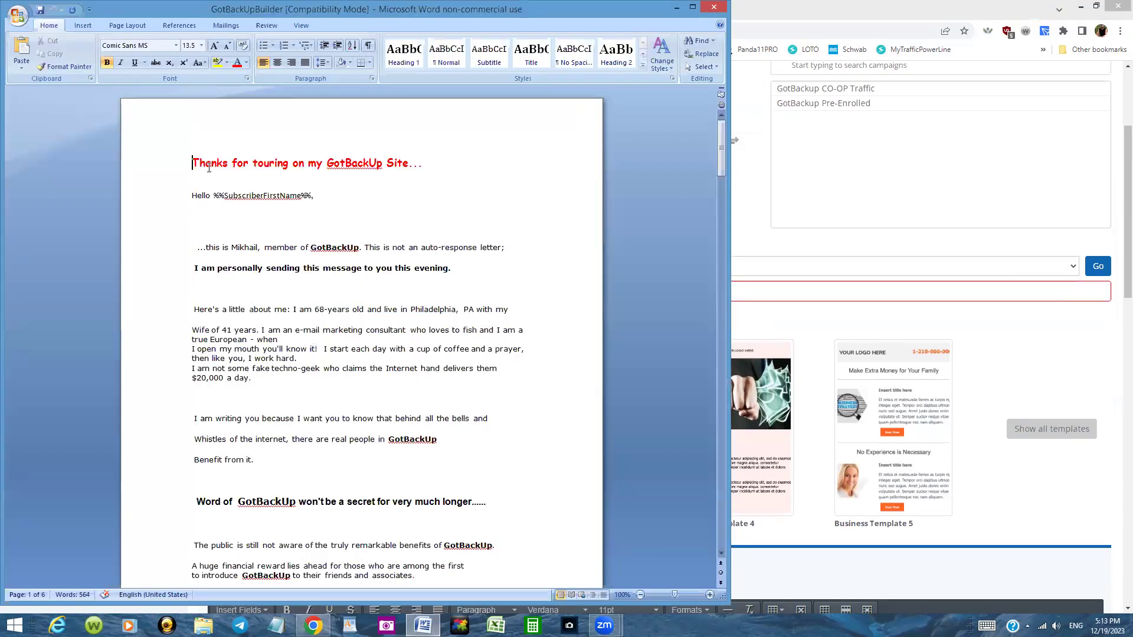
left_click(191, 159)
left_click_drag(191, 158, 421, 158)
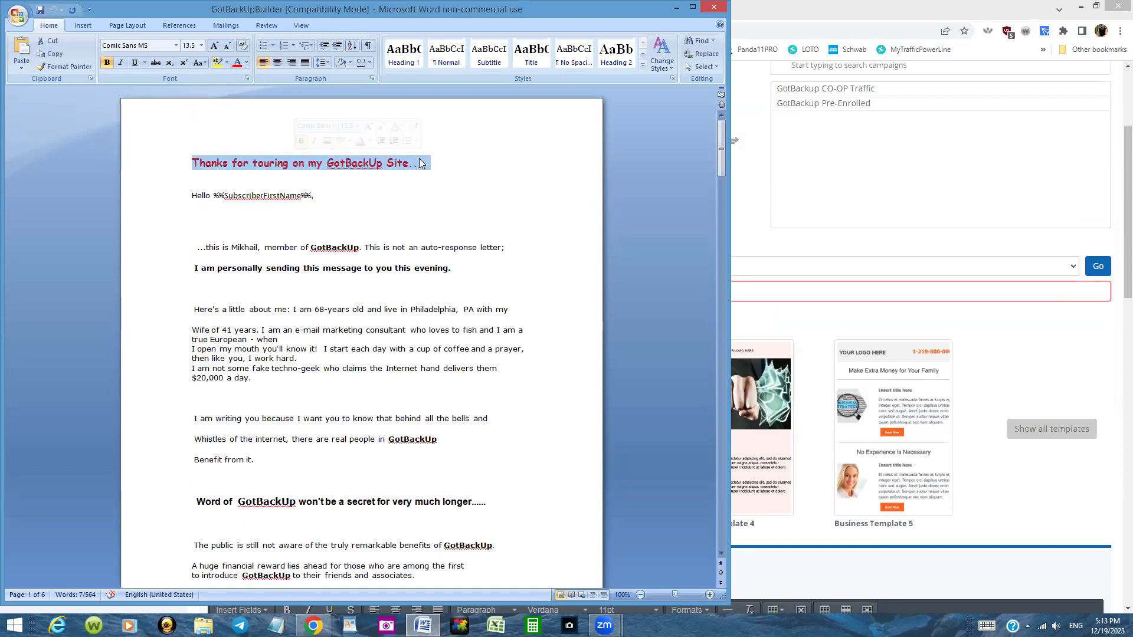
right_click(410, 163)
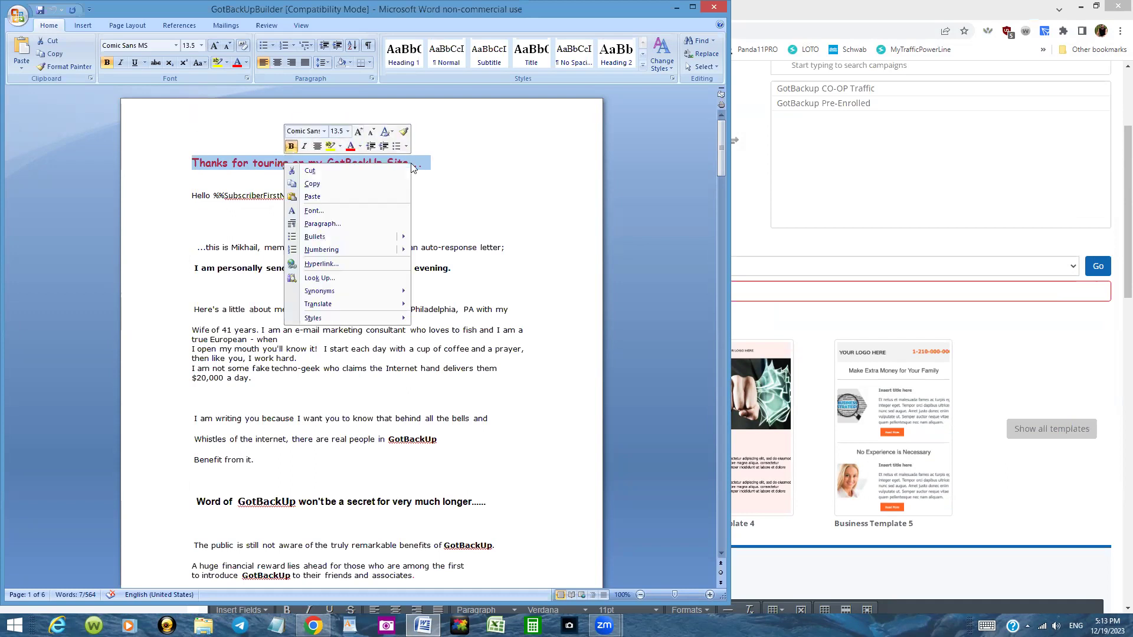
left_click(359, 183)
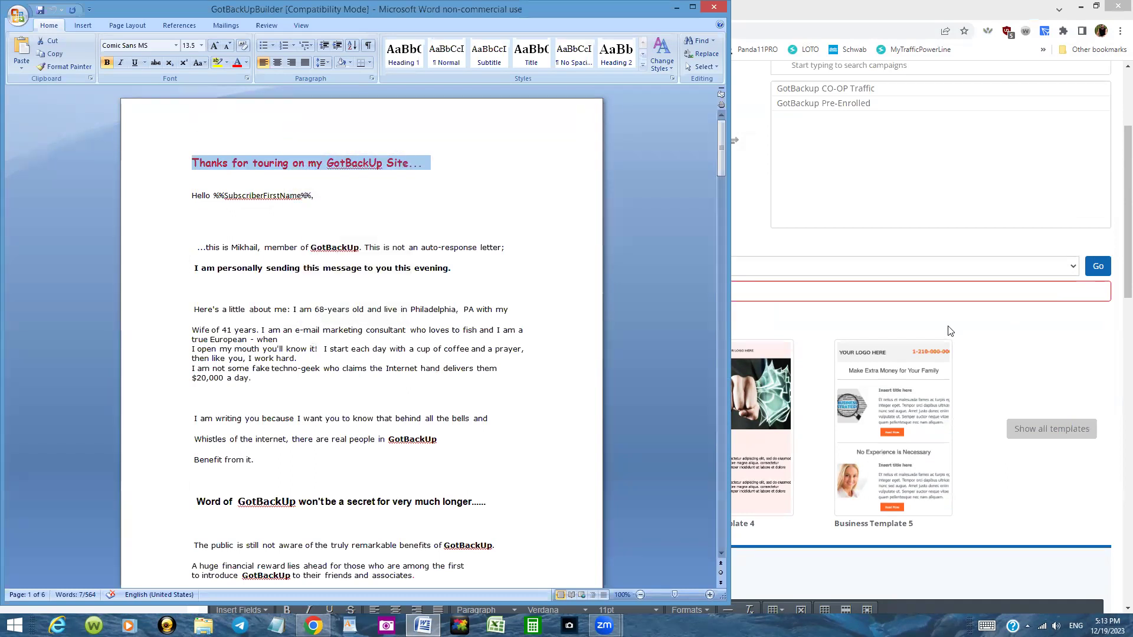
left_click(863, 292)
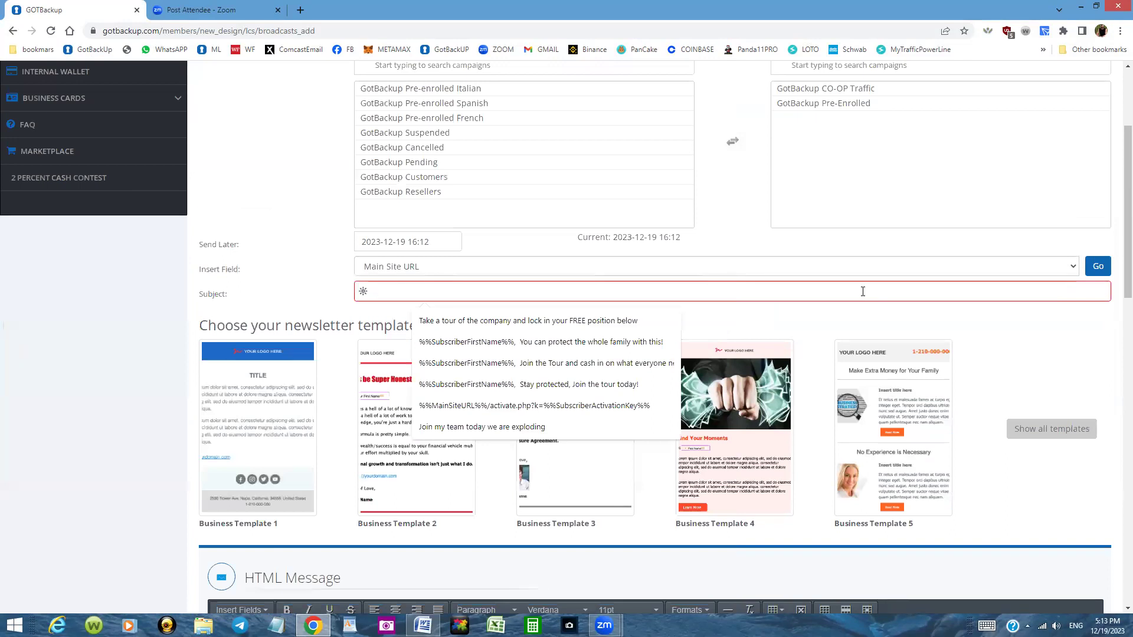
key("ctrl+v")
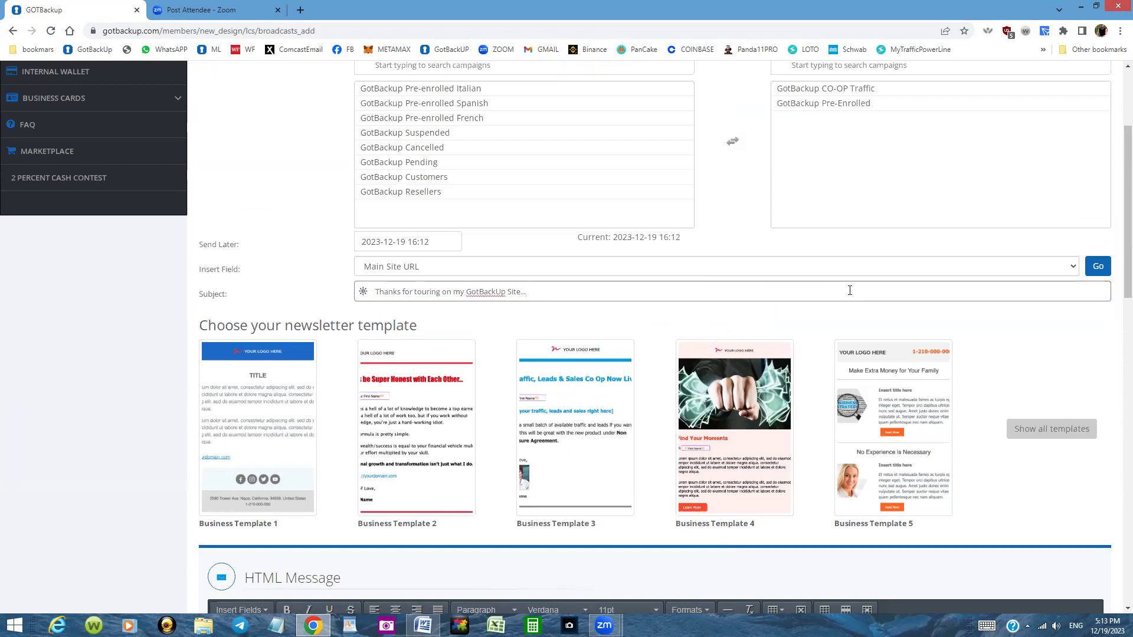
Append the %%SubscriberFirstName%% placeholder from the Word letter to the end of the subject.
left_click(423, 625)
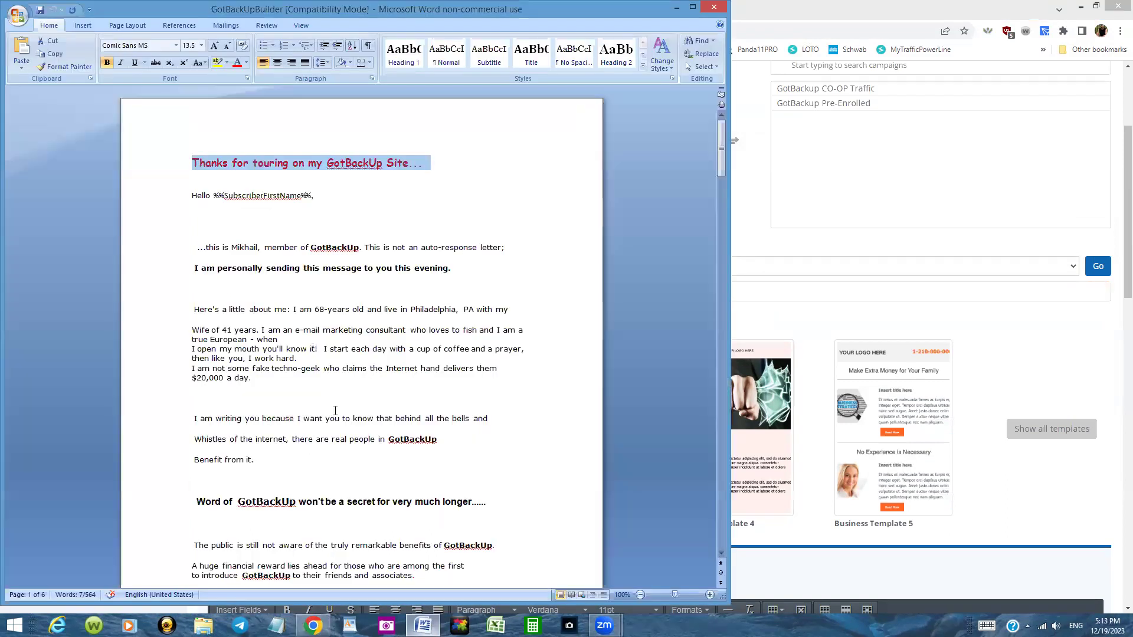
left_click_drag(214, 195, 311, 198)
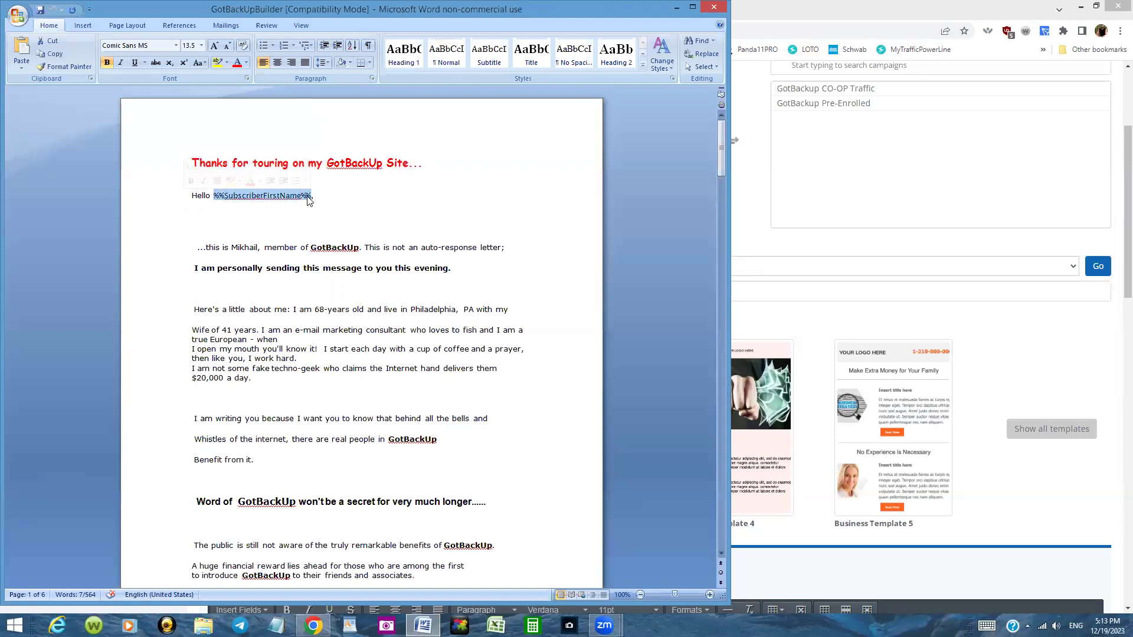
right_click(169, 195)
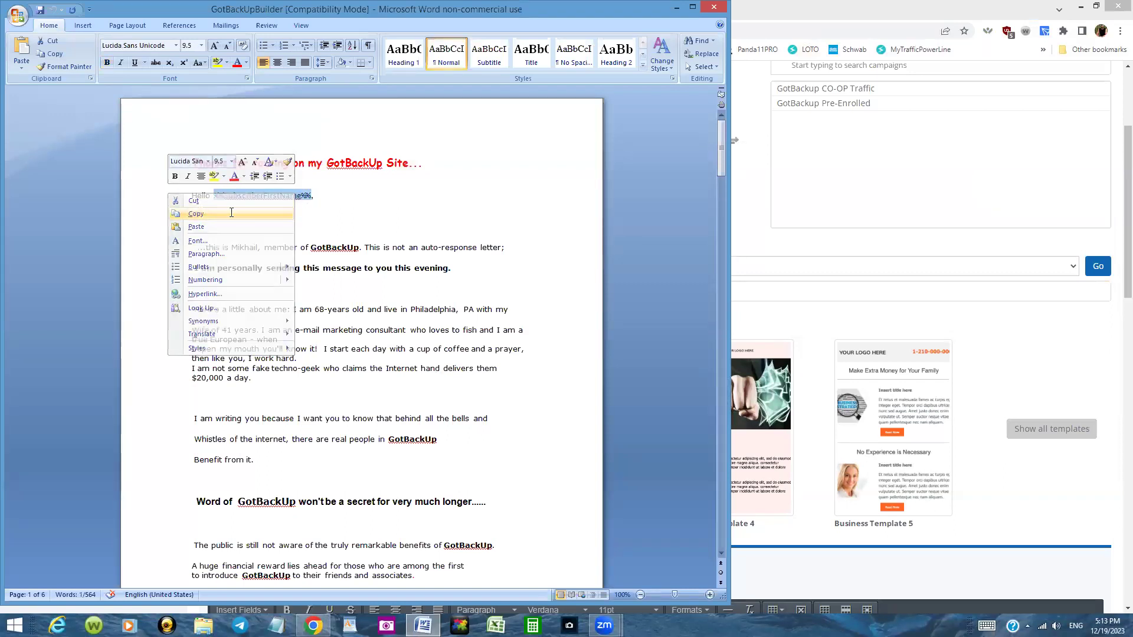
left_click(201, 216)
left_click(868, 288)
left_click(522, 293)
type("...")
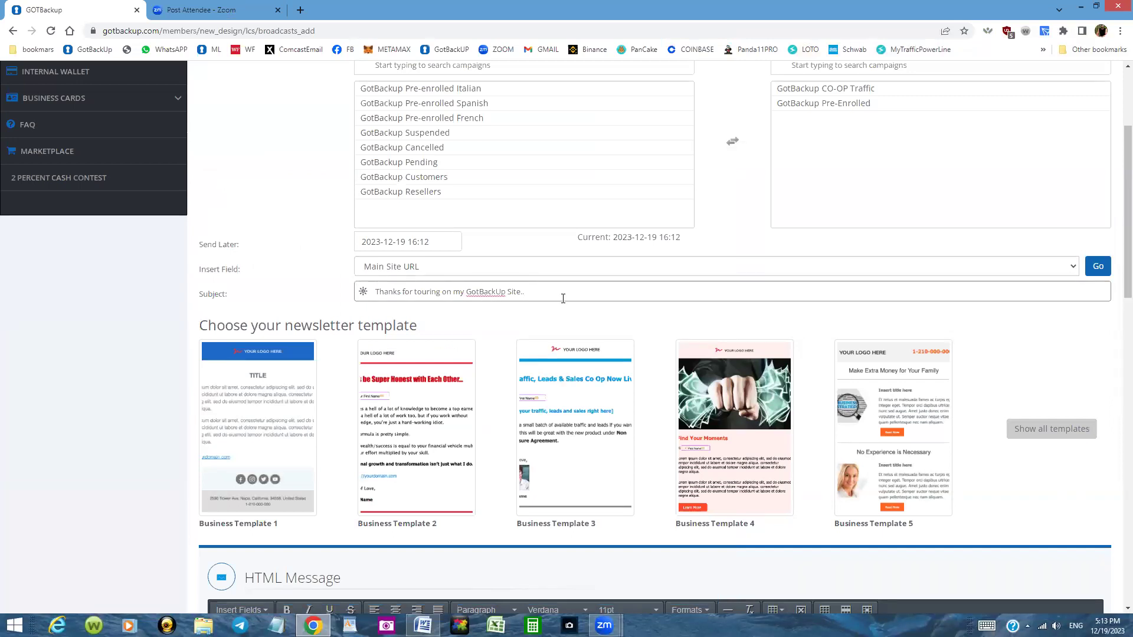
key("ctrl+v")
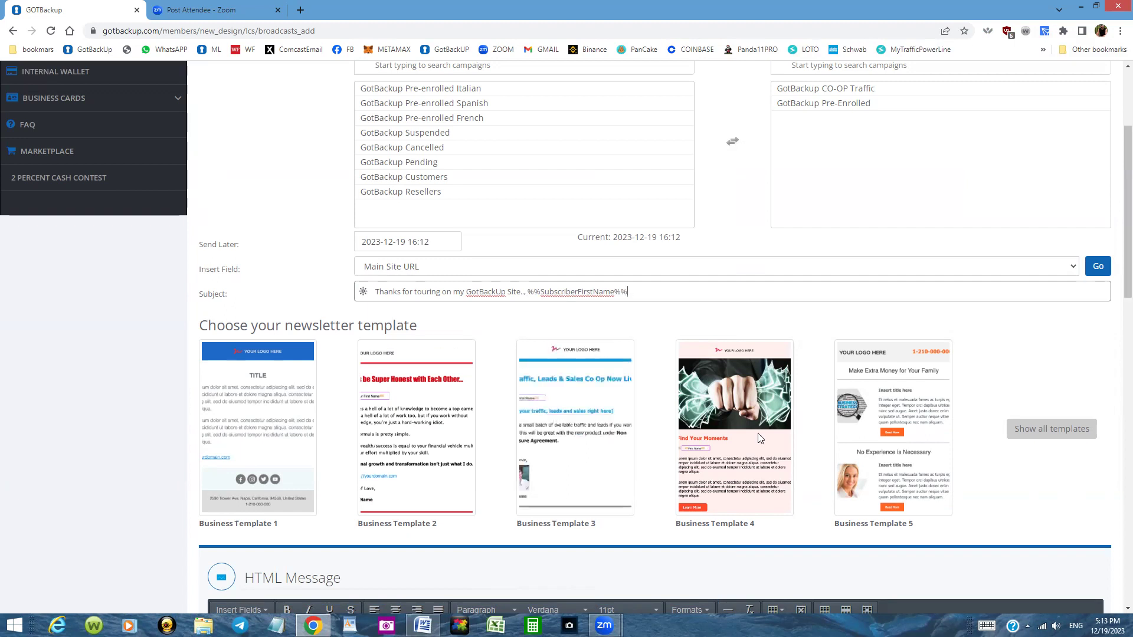
mouse_move(867, 388)
scroll(867, 389, "down", 3)
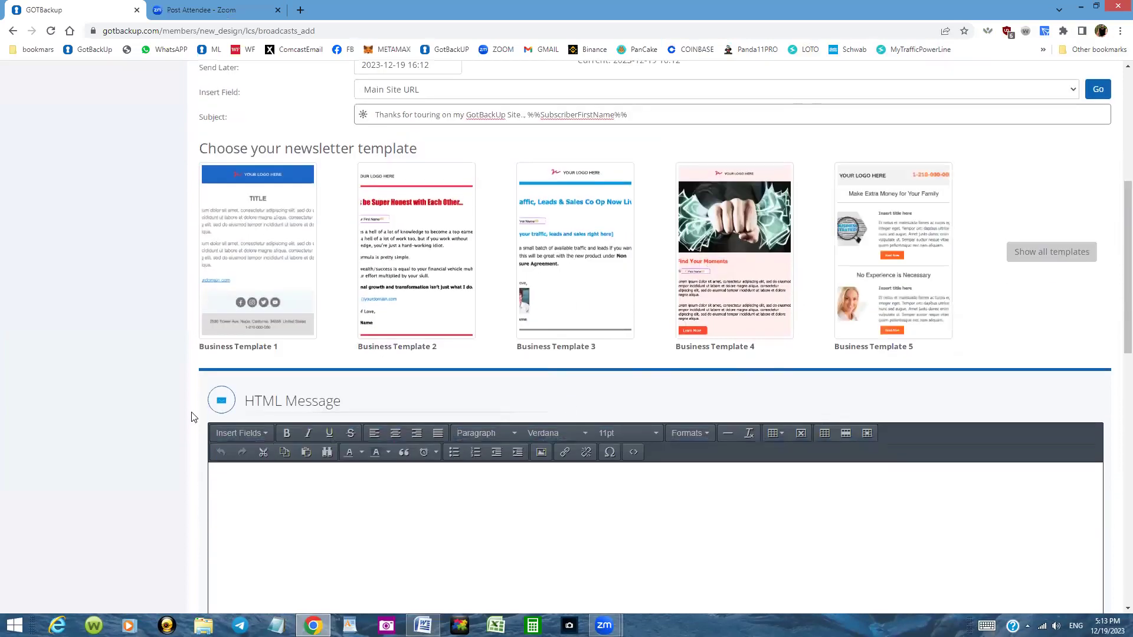
Apply the GotBackup newsletter template from the Gotbackup category to the HTML message.
left_click(1062, 256)
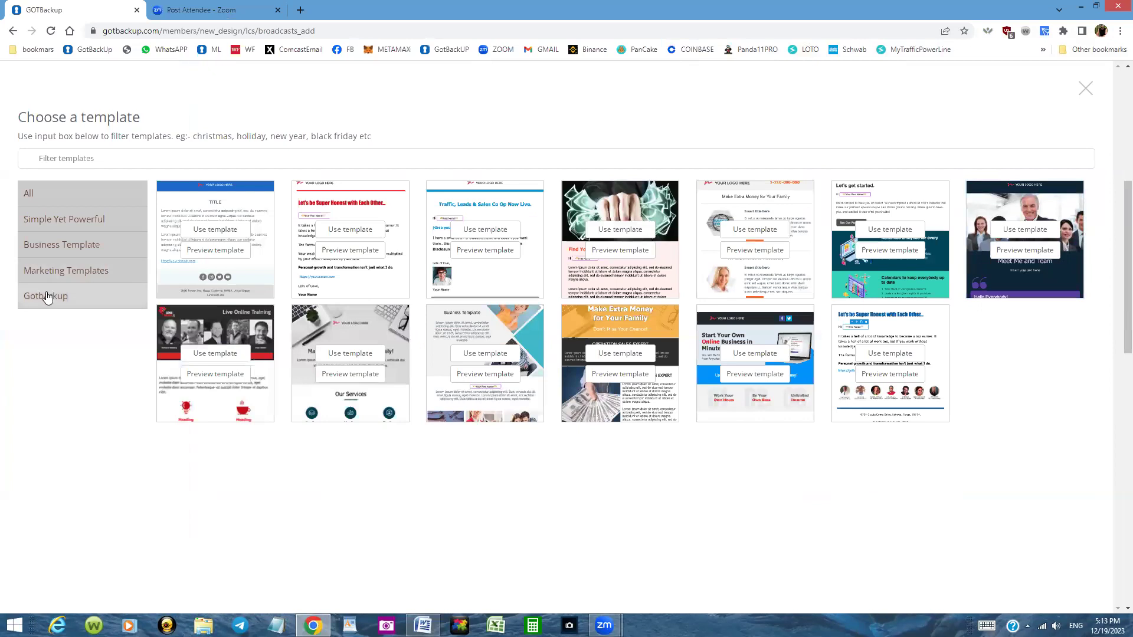
left_click(46, 298)
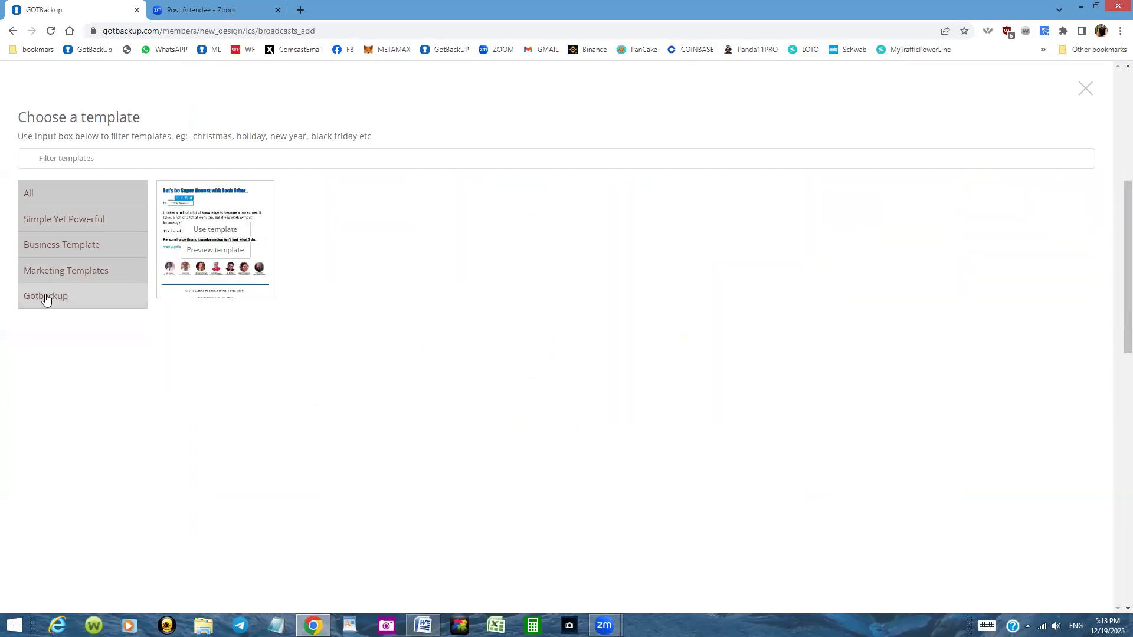
left_click(228, 234)
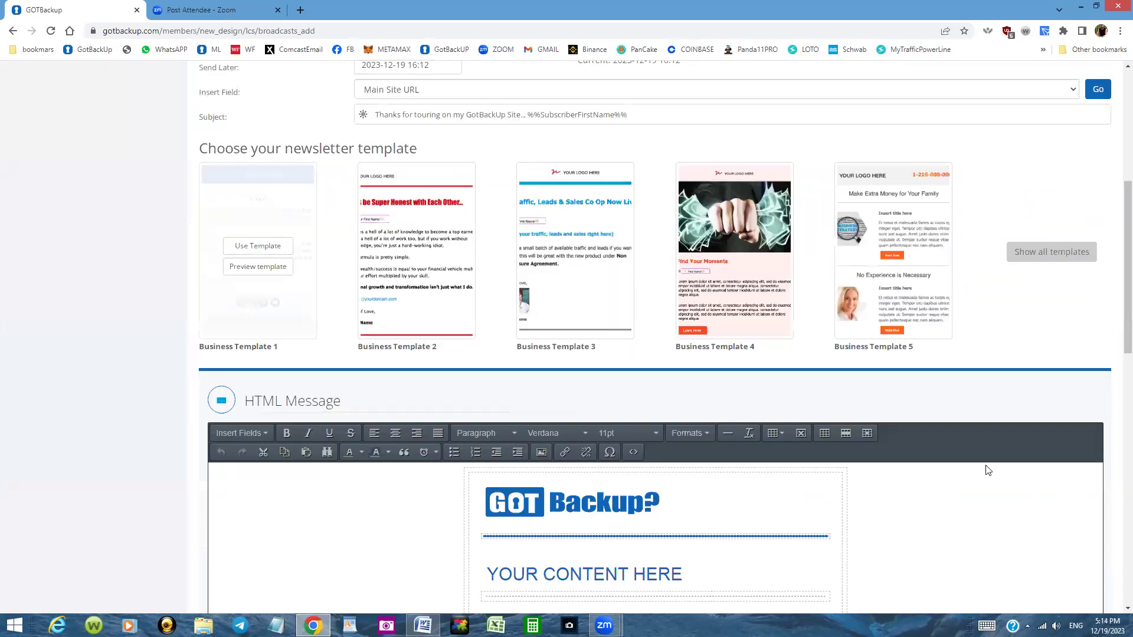
scroll(985, 465, "down", 6)
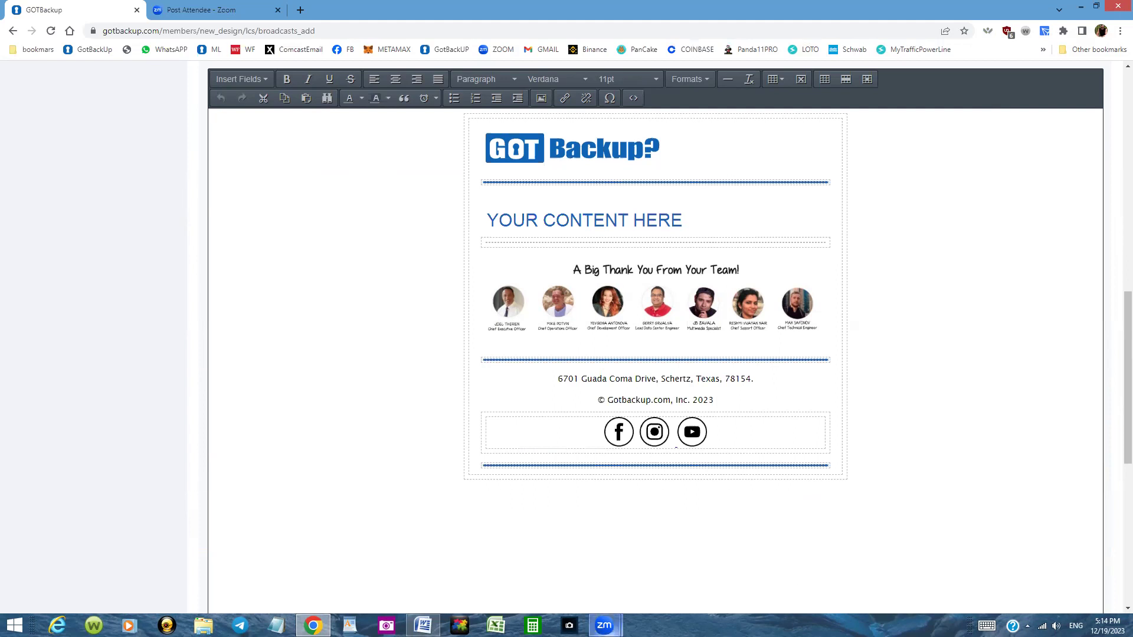
Replace the YOUR CONTENT HERE placeholder with the letter body copied from Word.
mouse_move(604, 626)
left_click(423, 625)
mouse_move(195, 195)
left_mouse_down()
mouse_move(321, 208)
mouse_move(503, 334)
mouse_move(511, 594)
mouse_move(496, 518)
left_mouse_up()
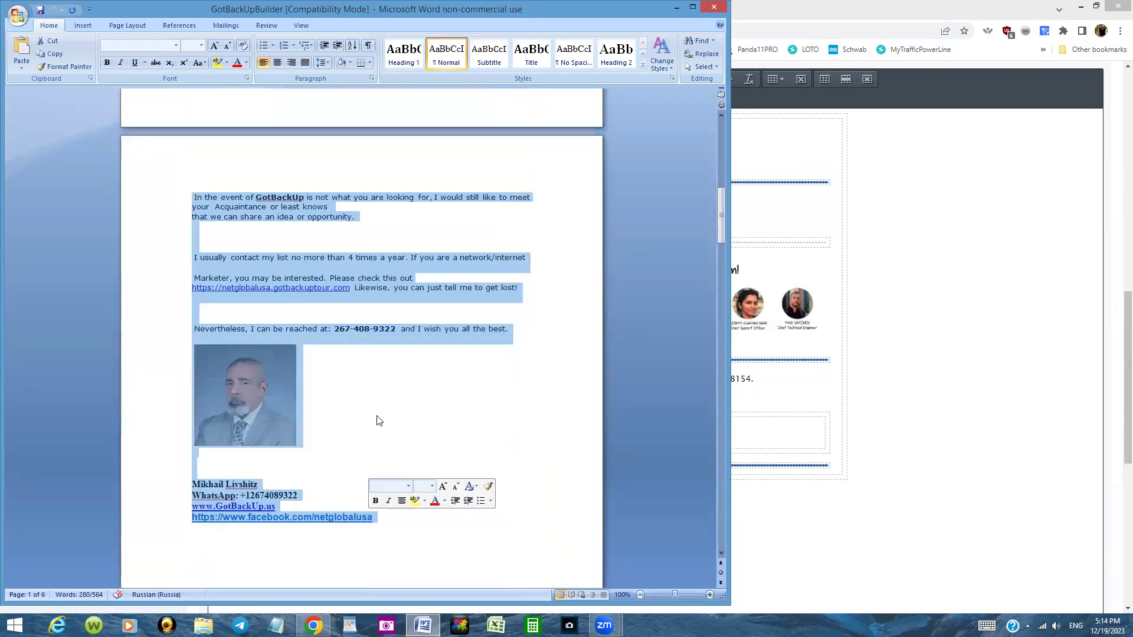
right_click(341, 335)
left_click(250, 355)
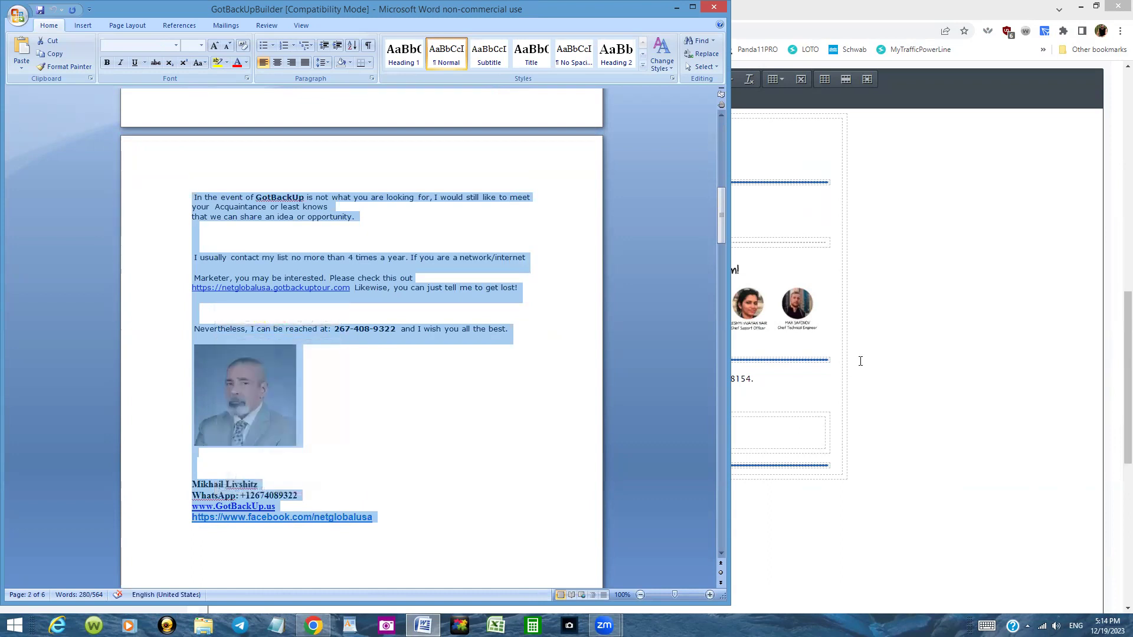
left_click(879, 360)
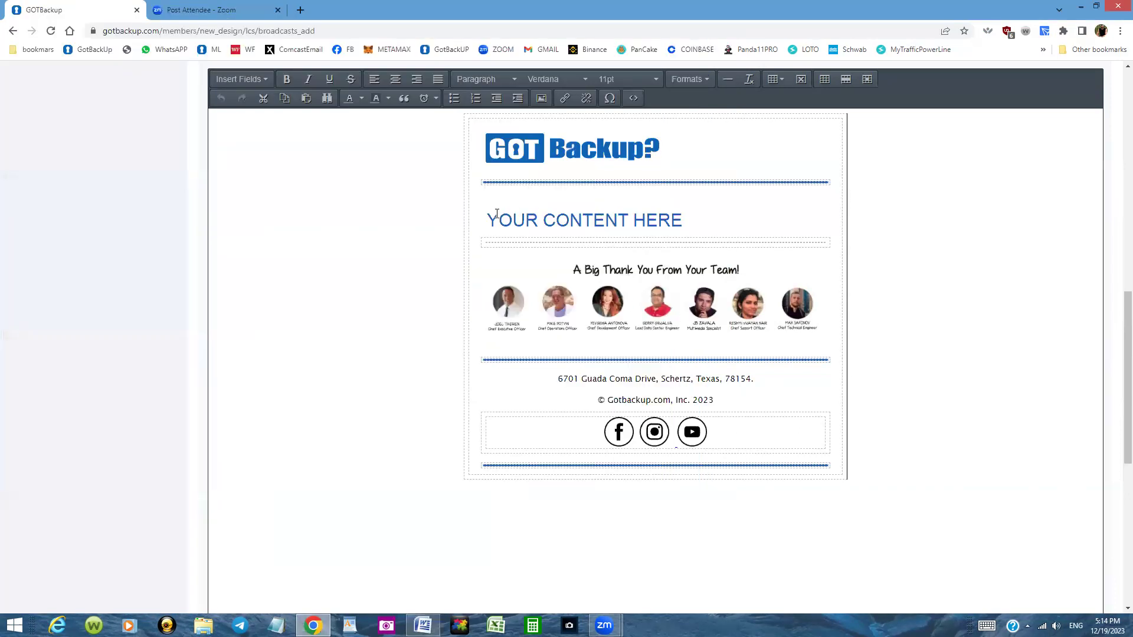
left_click_drag(486, 219, 772, 220)
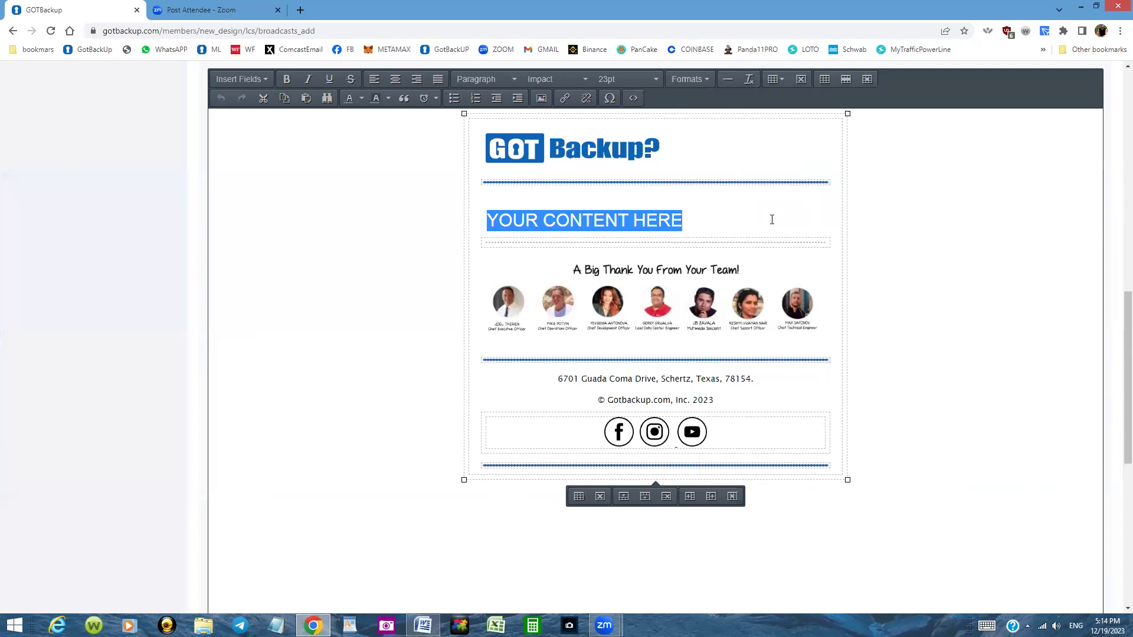
key("ctrl+v")
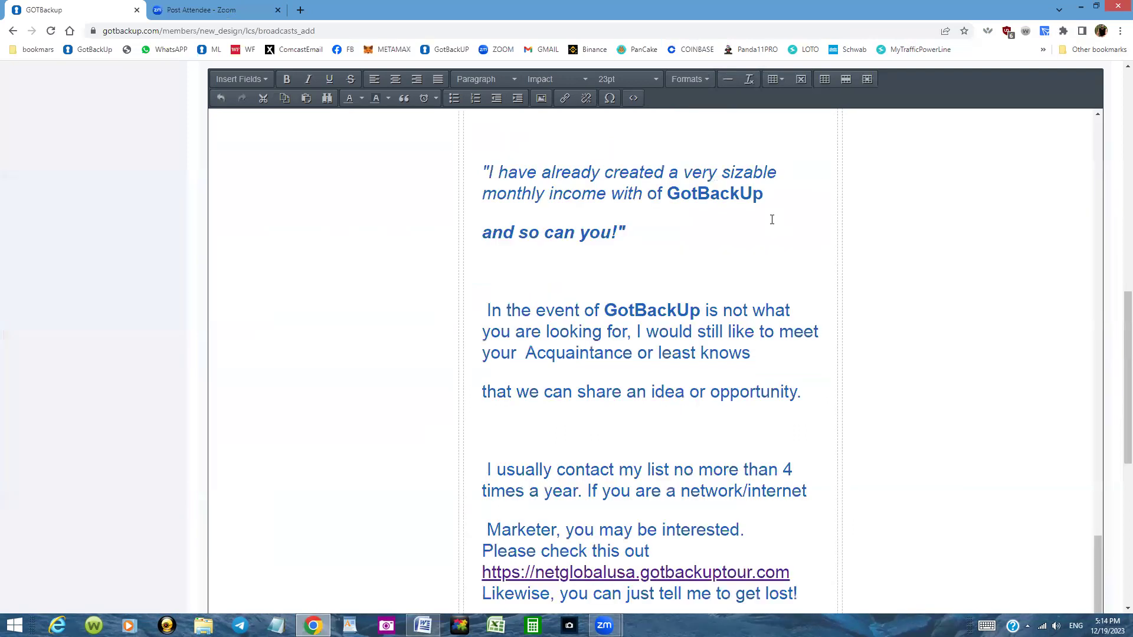
Clear the old Url from the netglobalusa tour link in the Insert link dialog.
scroll(900, 307, "down", 3)
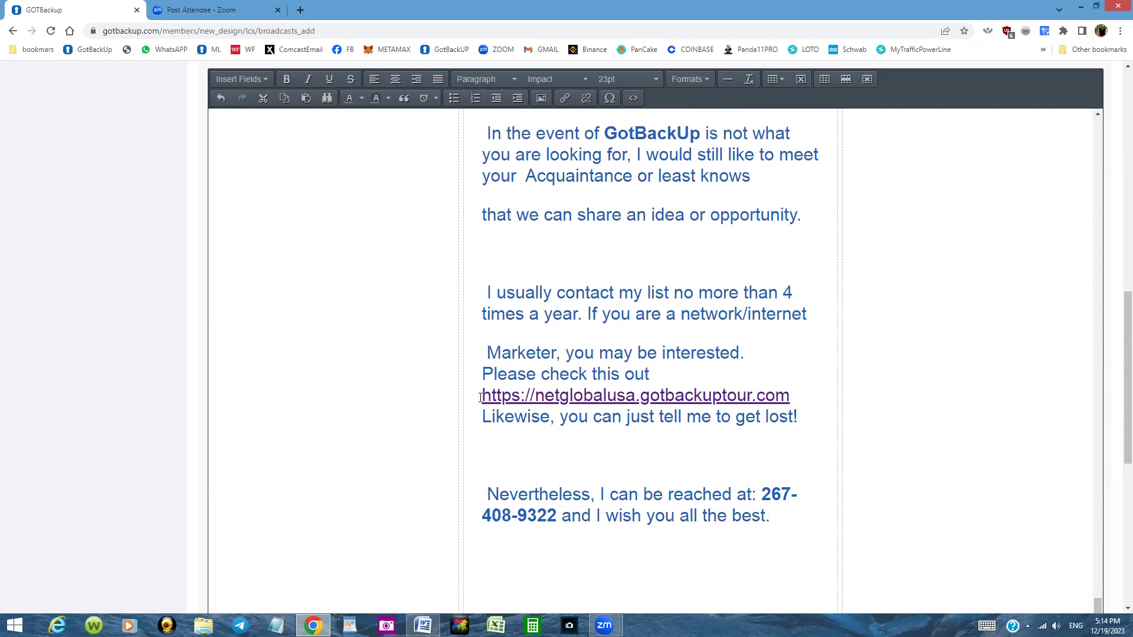
left_click_drag(480, 396, 808, 386)
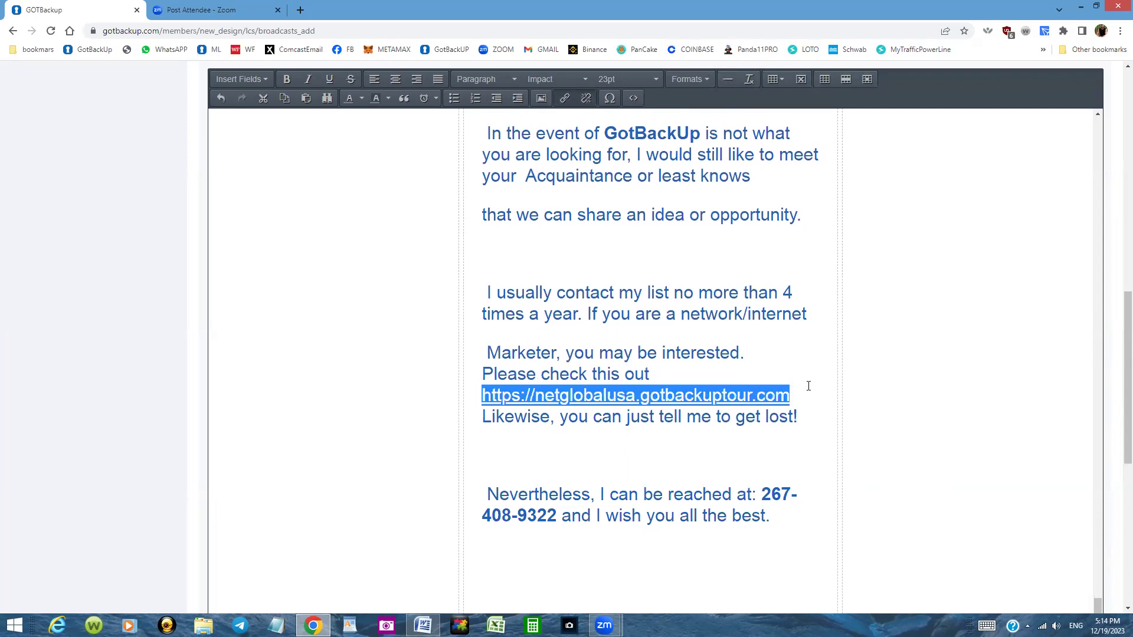
right_click(779, 388)
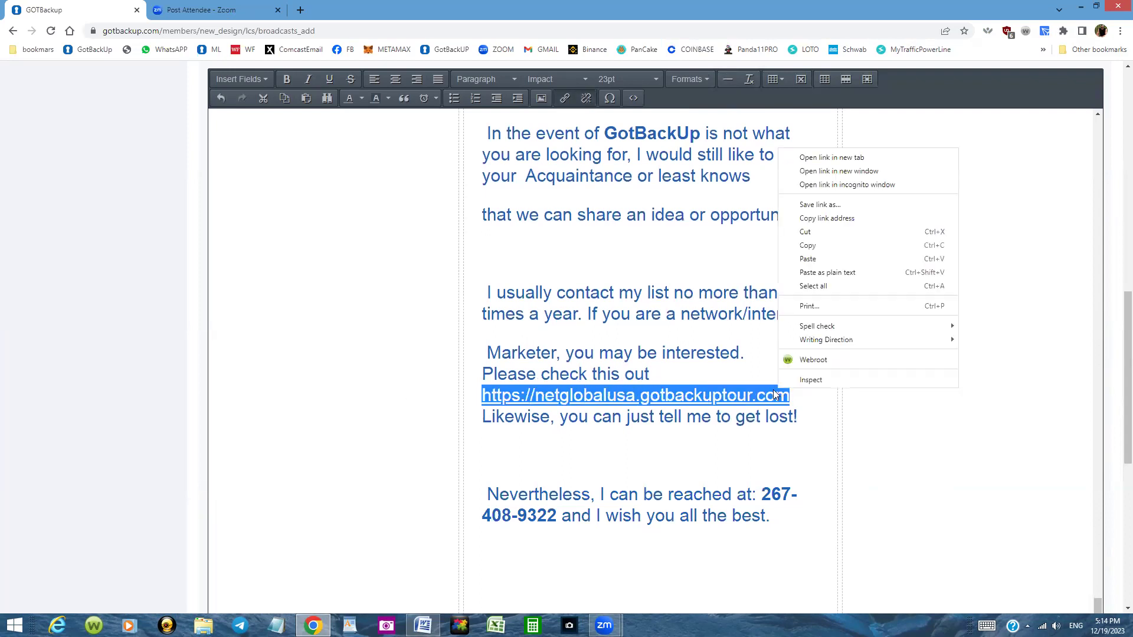
left_click(824, 245)
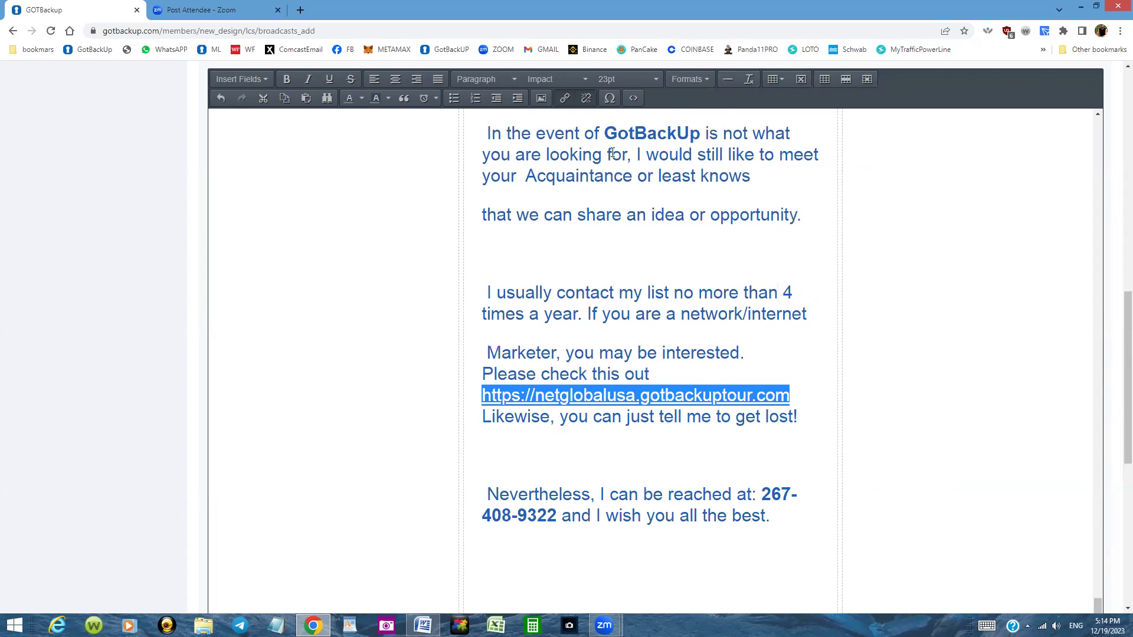
left_click(564, 99)
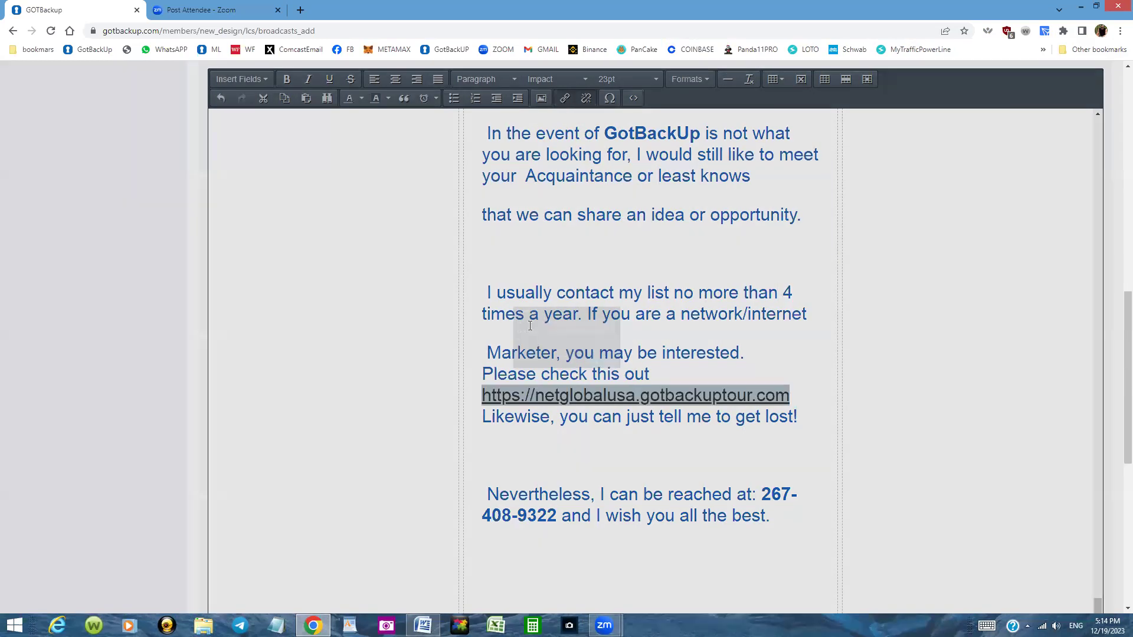
double_click(559, 298)
key("ctrl+a")
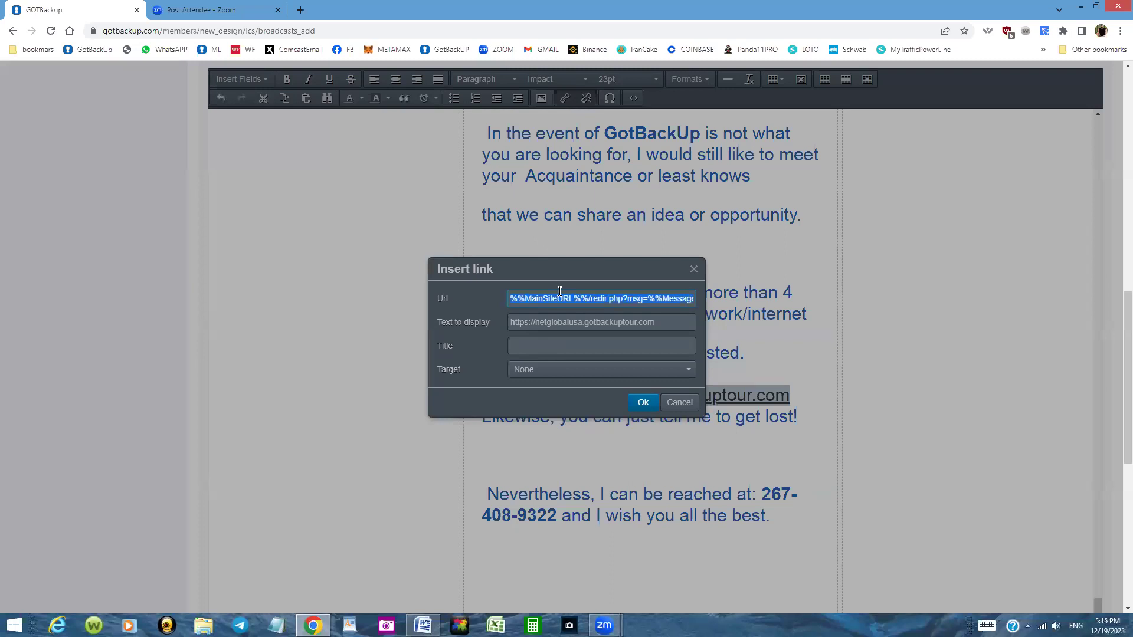
key("BackSpace")
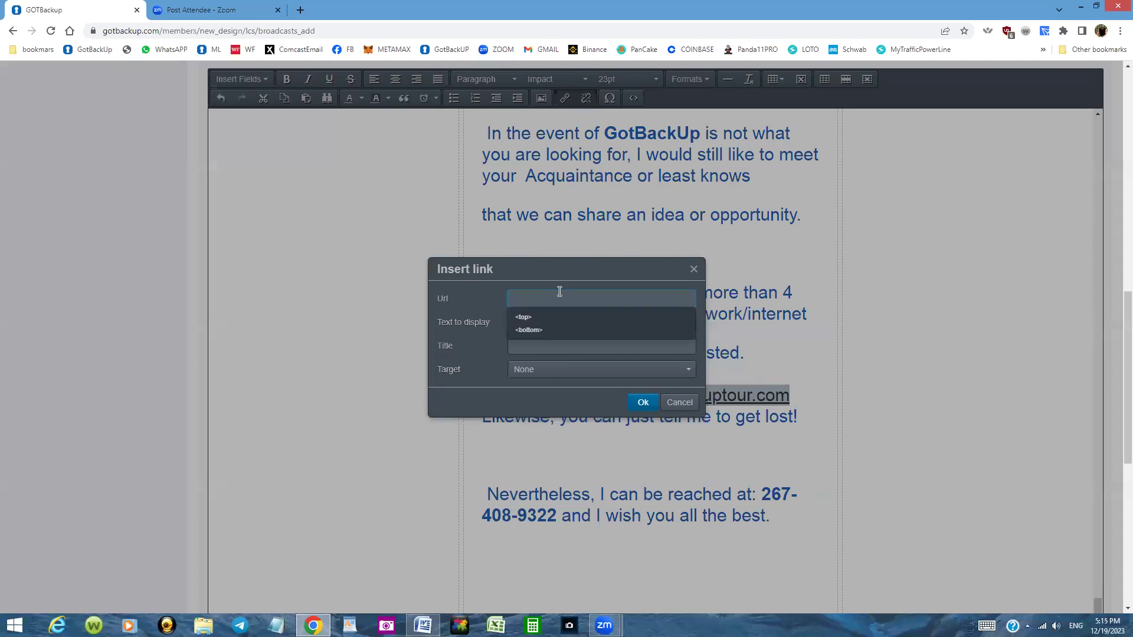